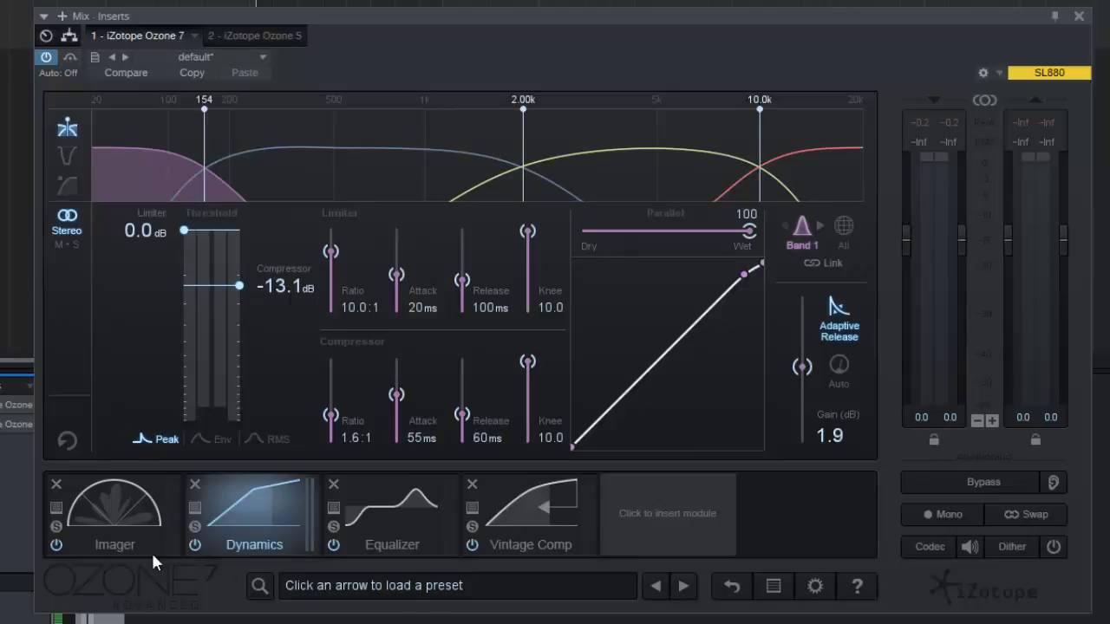
- Review the Imager, Dynamics, Equalizer and Vintage Comp modules in turn and return to the Imager
click(104, 521)
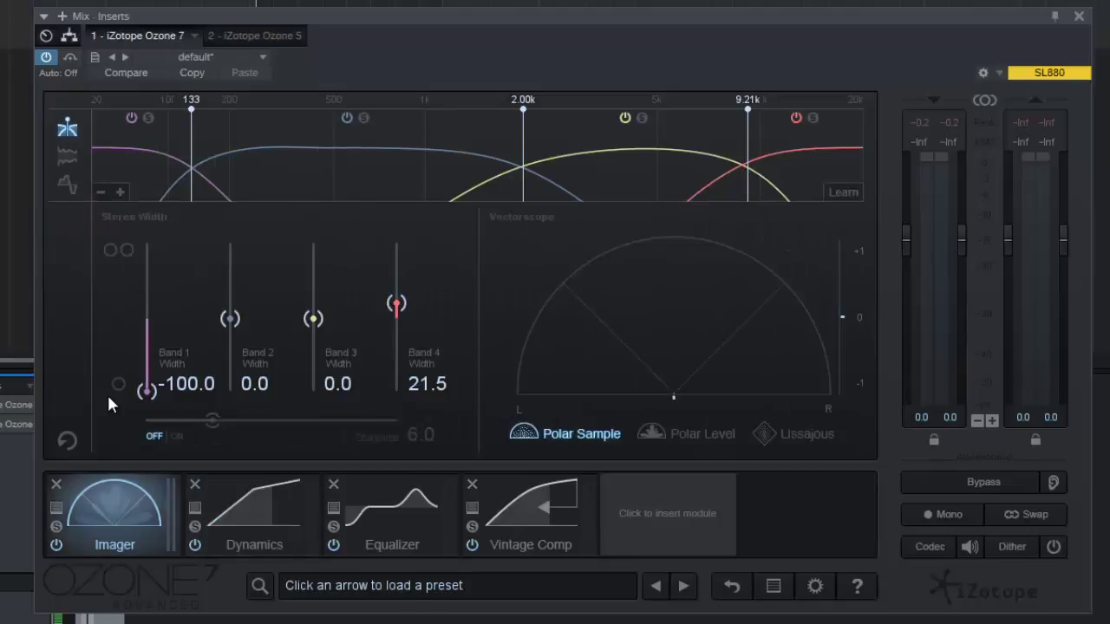
click(231, 527)
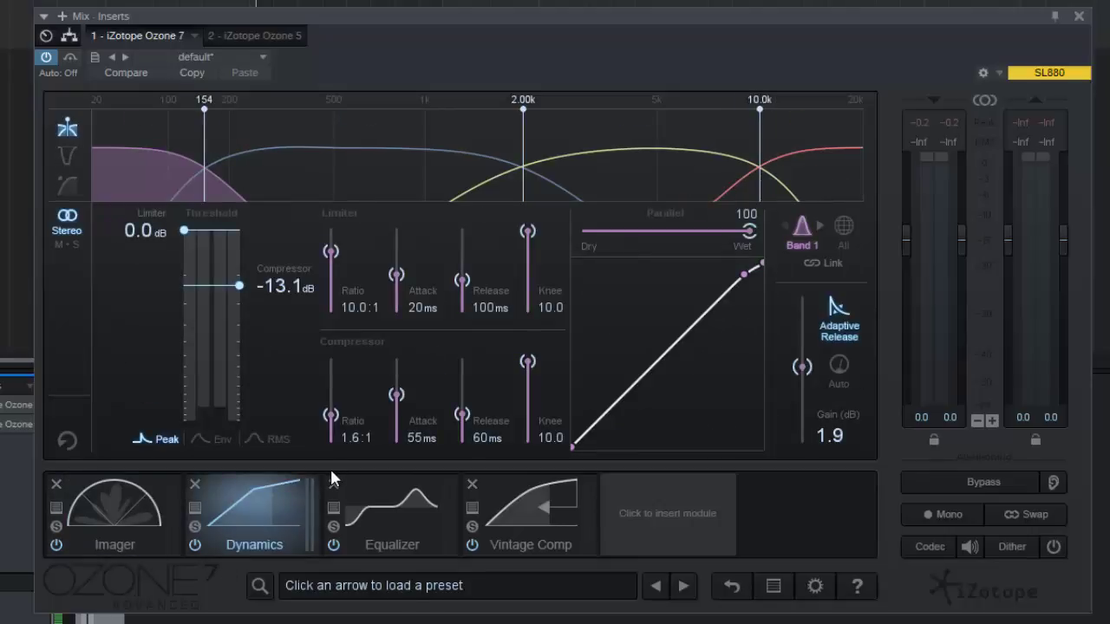
click(387, 535)
click(555, 524)
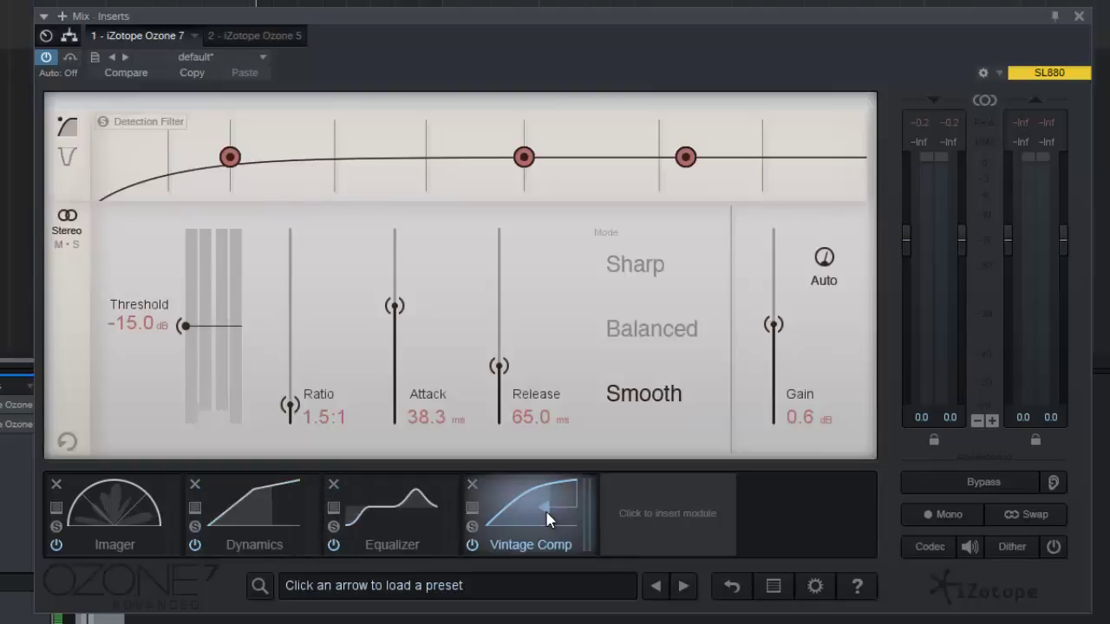
click(122, 521)
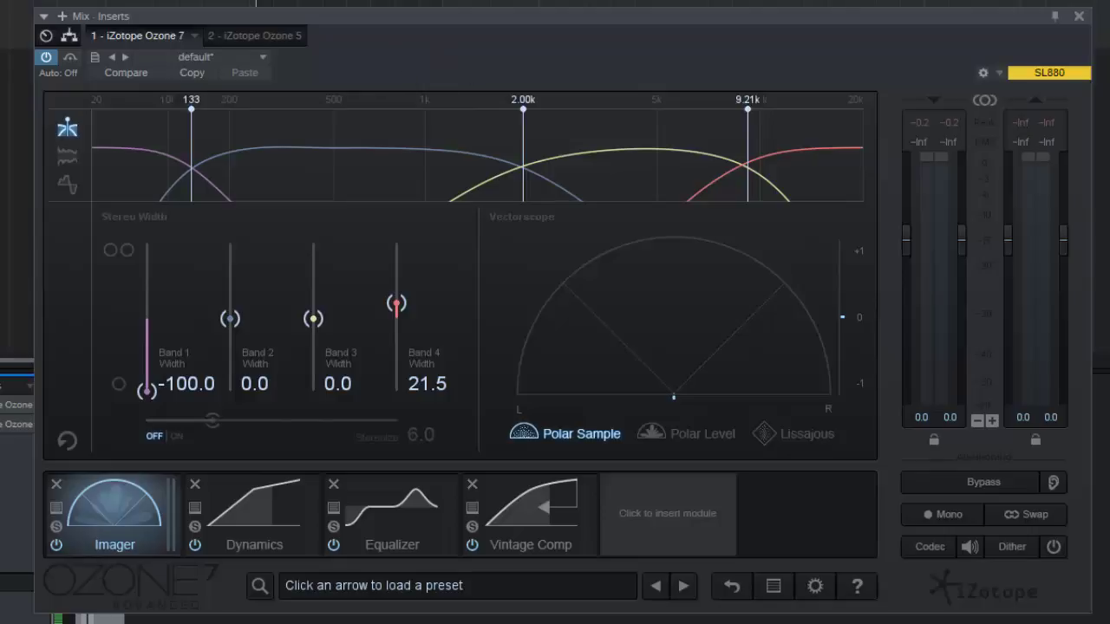
- Remove the iZotope Ozone 5 insert from the mix channel
right_click(13, 424)
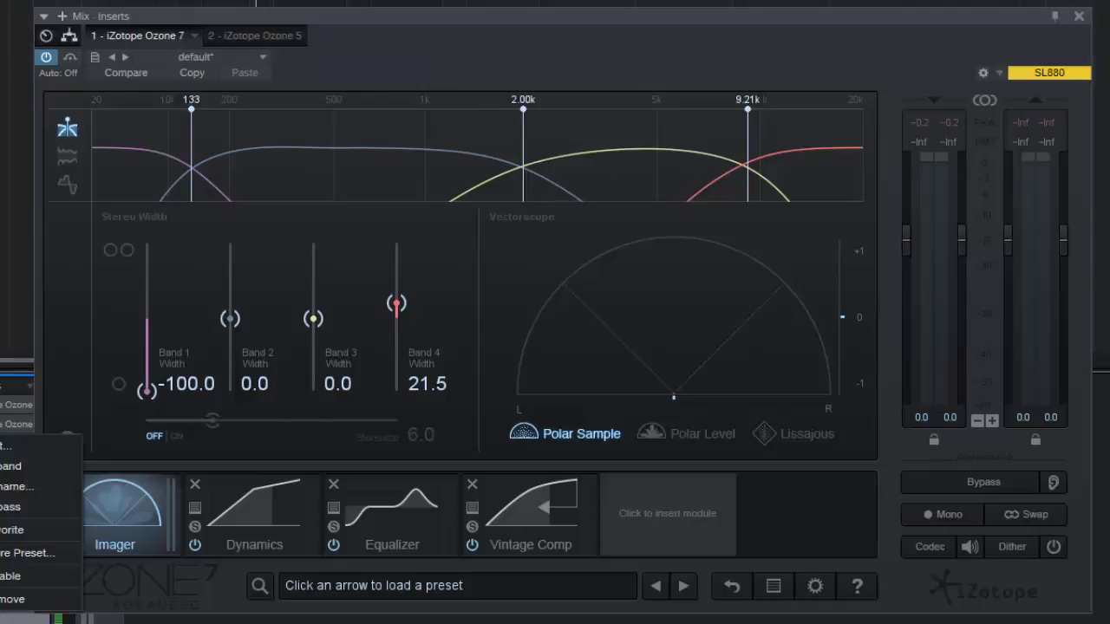
click(11, 596)
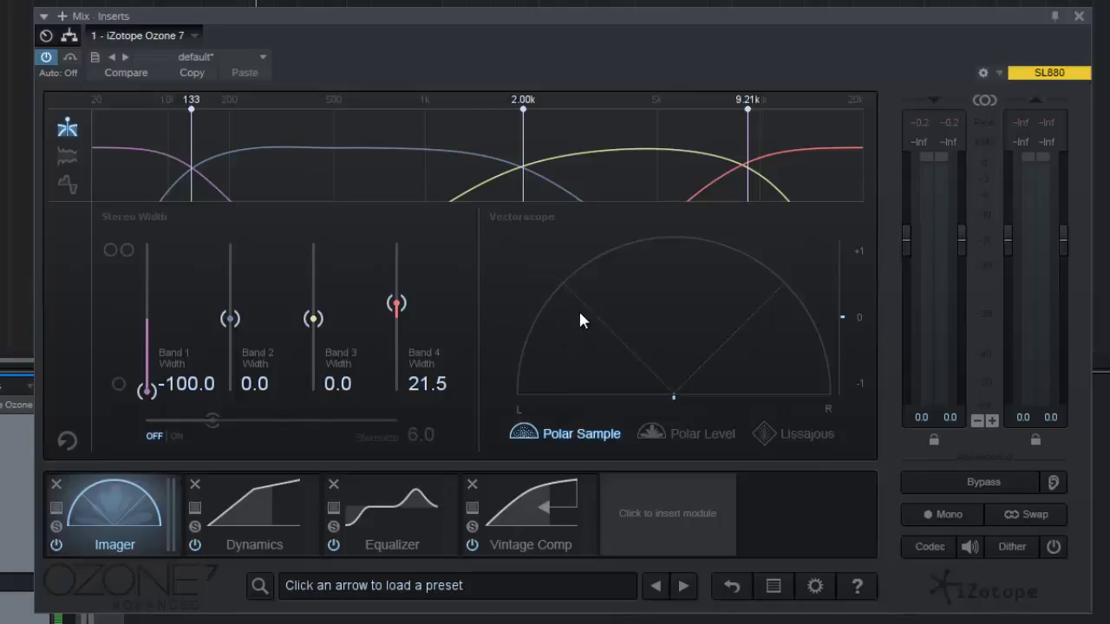
- View the modules available for insertion, then try the mono and dither options and switch both back off
click(680, 517)
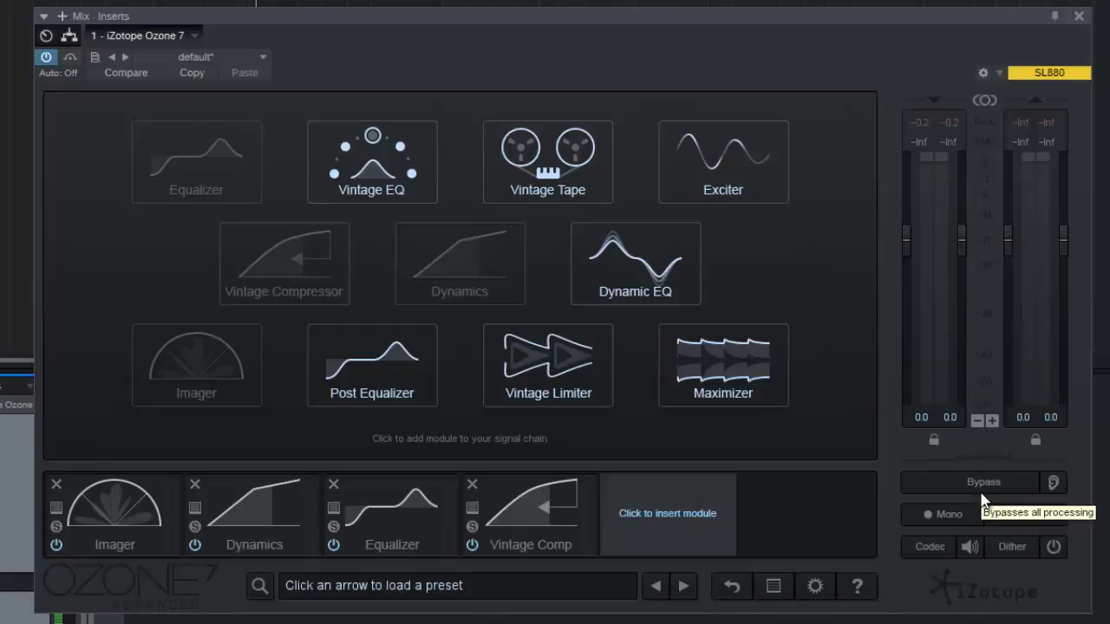
click(944, 521)
click(945, 519)
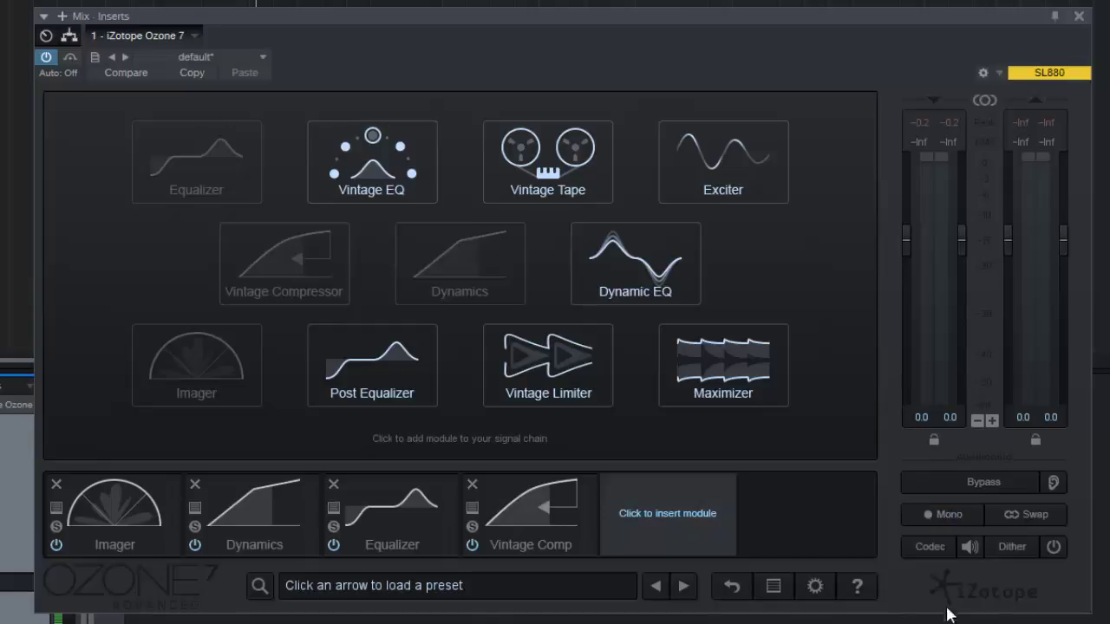
click(950, 519)
click(1013, 543)
click(1013, 544)
- Check the output clip meter during playback and review the Dynamics module and the modules available for insertion
key(space)
click(1043, 159)
click(249, 512)
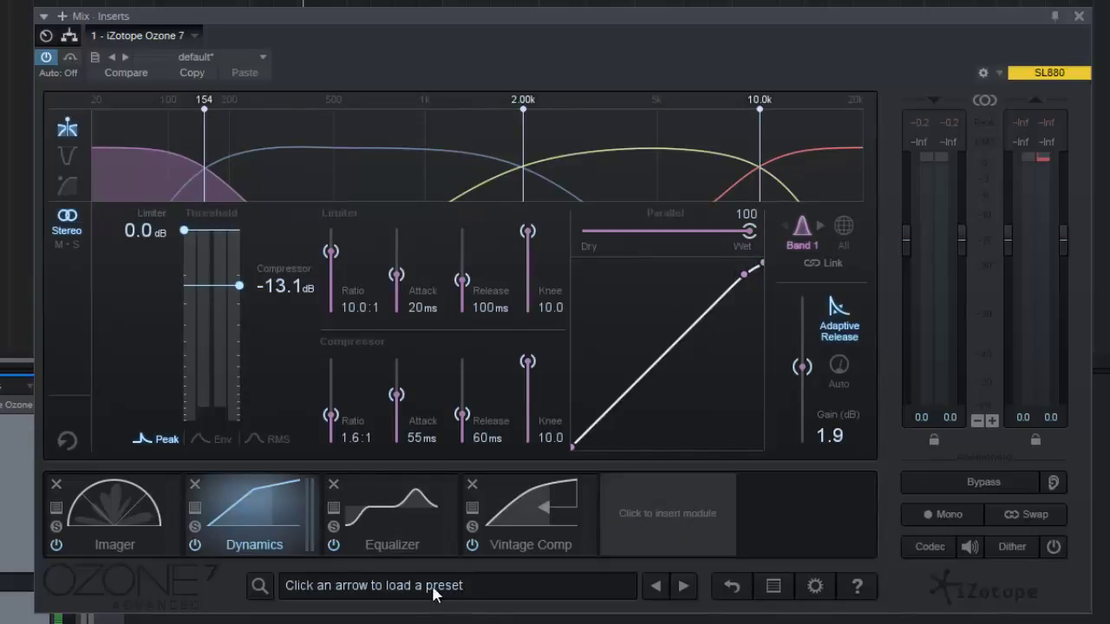
click(664, 515)
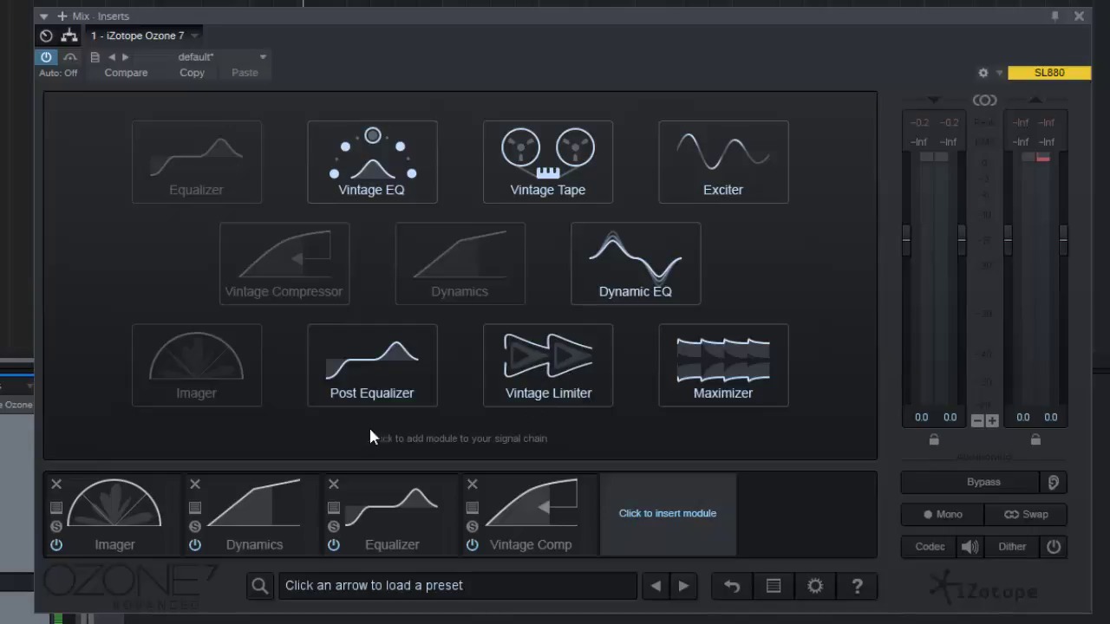
click(733, 386)
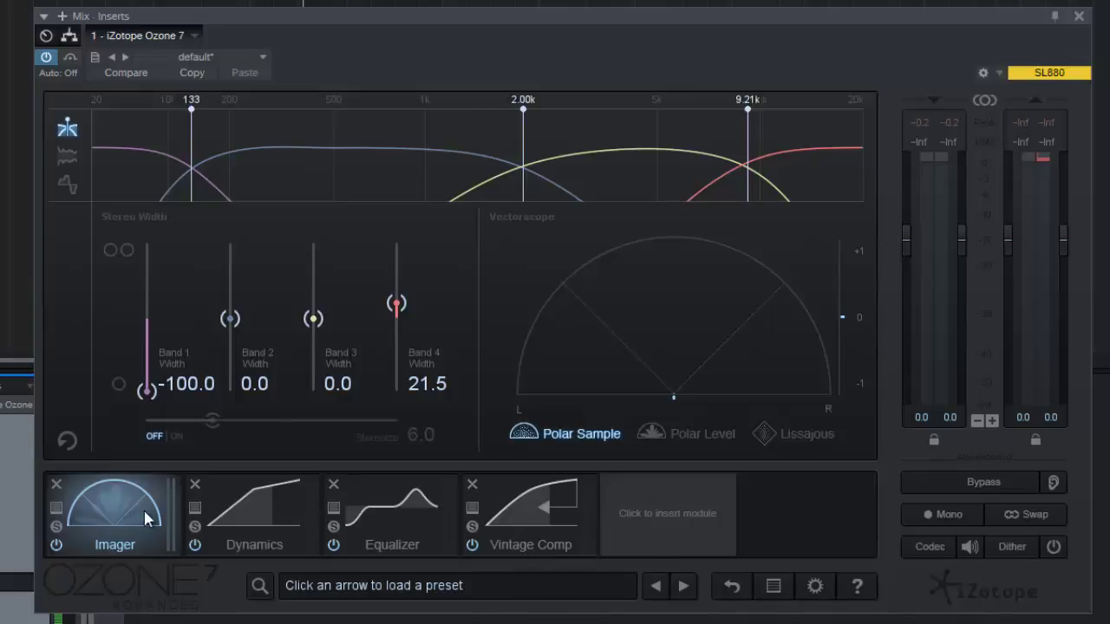
- Play the mix through the Imager and listen to band 3 soloed while watching the vectorscope
drag(108, 513, 110, 513)
mouse_move(436, 179)
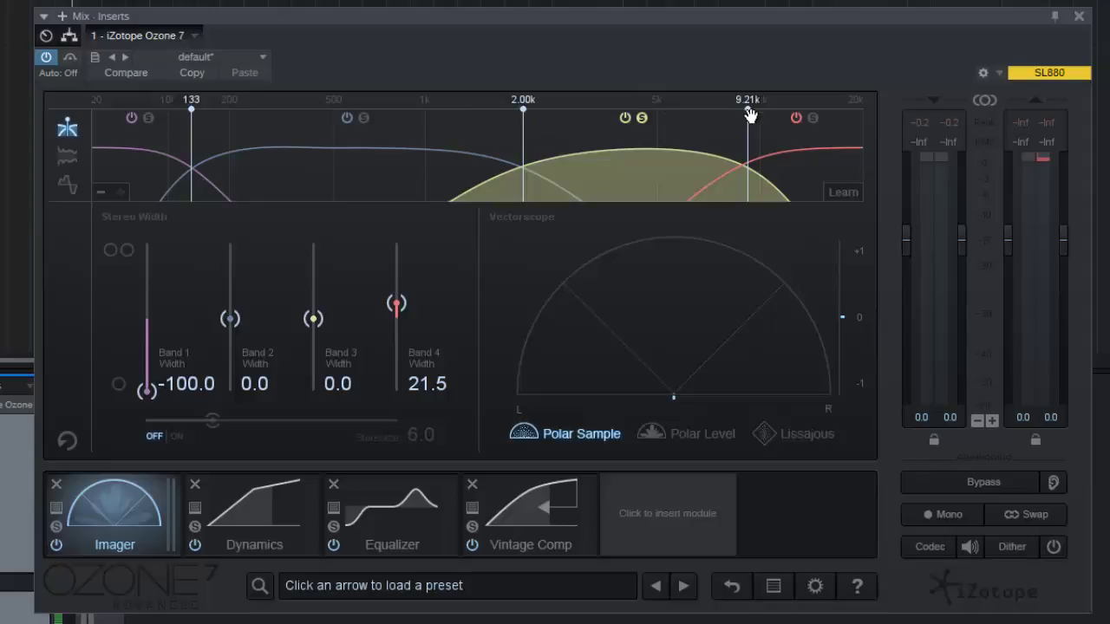
key(space)
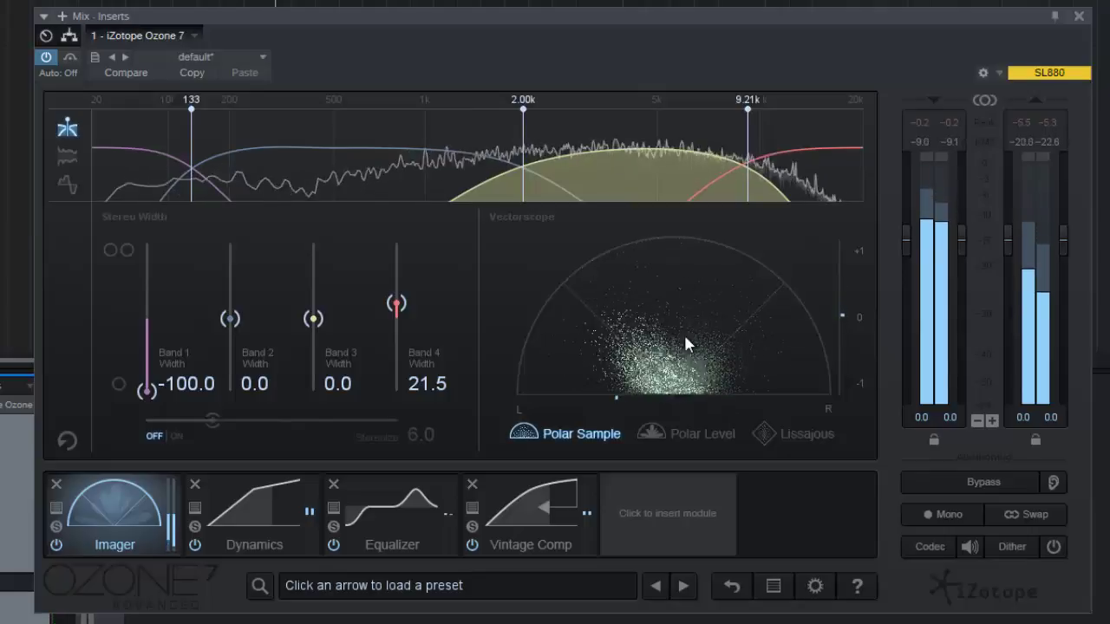
mouse_move(671, 173)
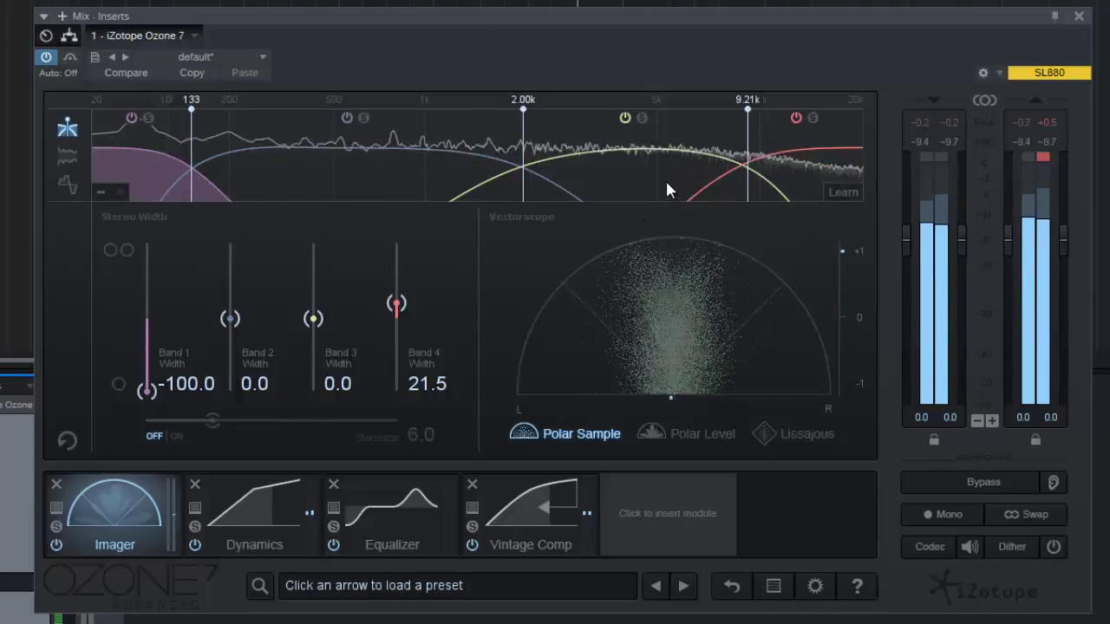
click(642, 118)
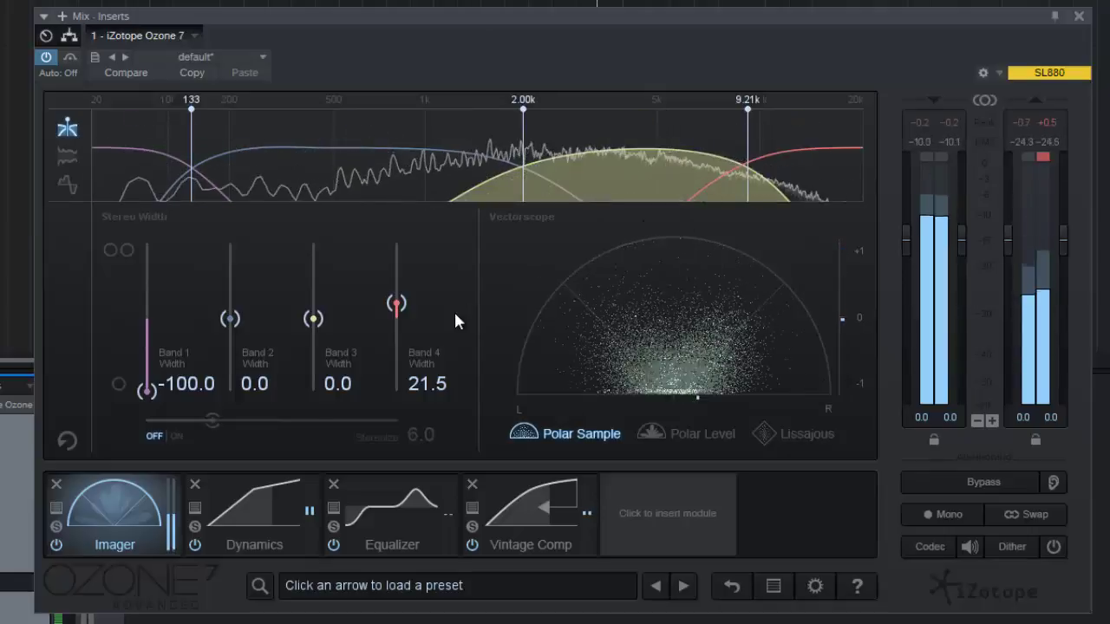
- Solo Imager band 1, raise its upper crossover to 269 Hz and reset its width to 0.0
click(147, 117)
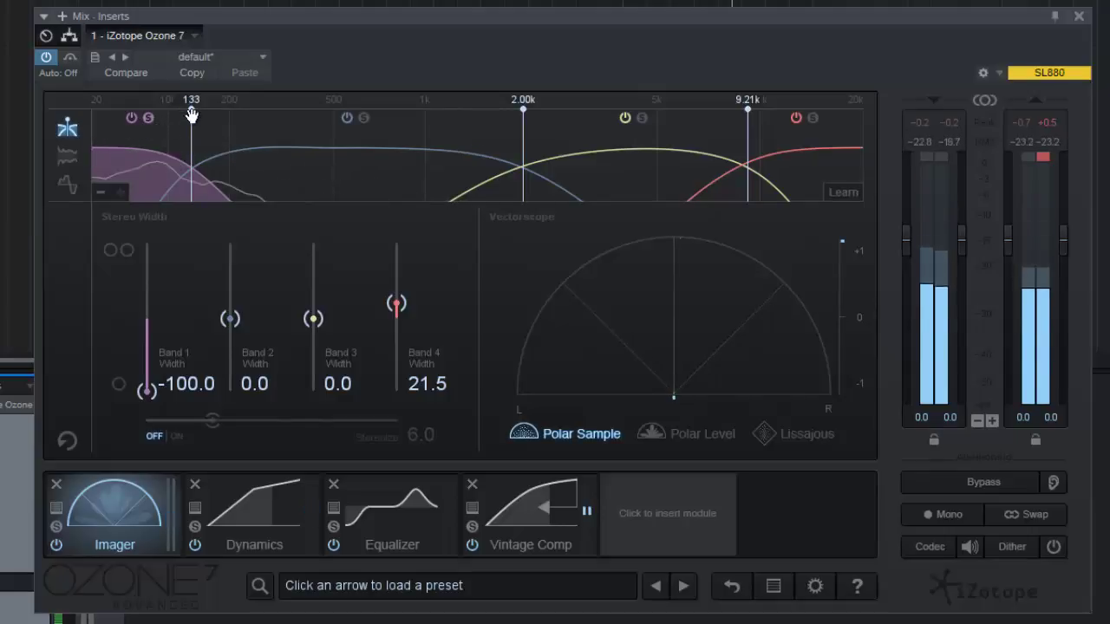
drag(193, 114, 260, 114)
drag(146, 391, 149, 314)
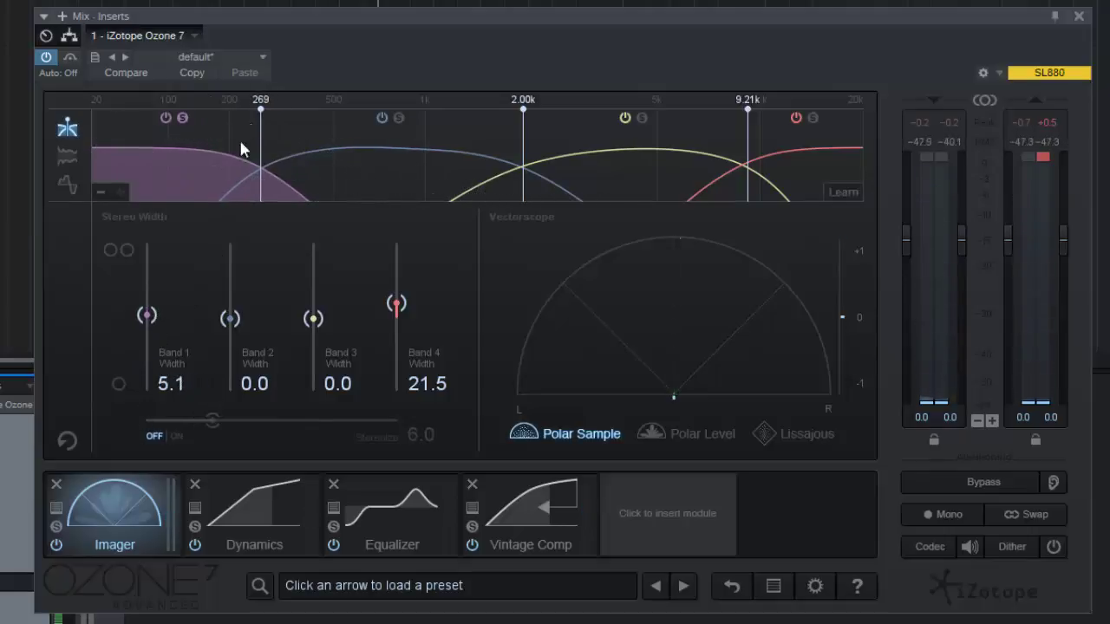
double_click(145, 312)
- Lower the crossover between Imager bands 1 and 2 to 157 Hz, auditioning the soloed low band
key(space)
drag(260, 111, 206, 128)
key(space)
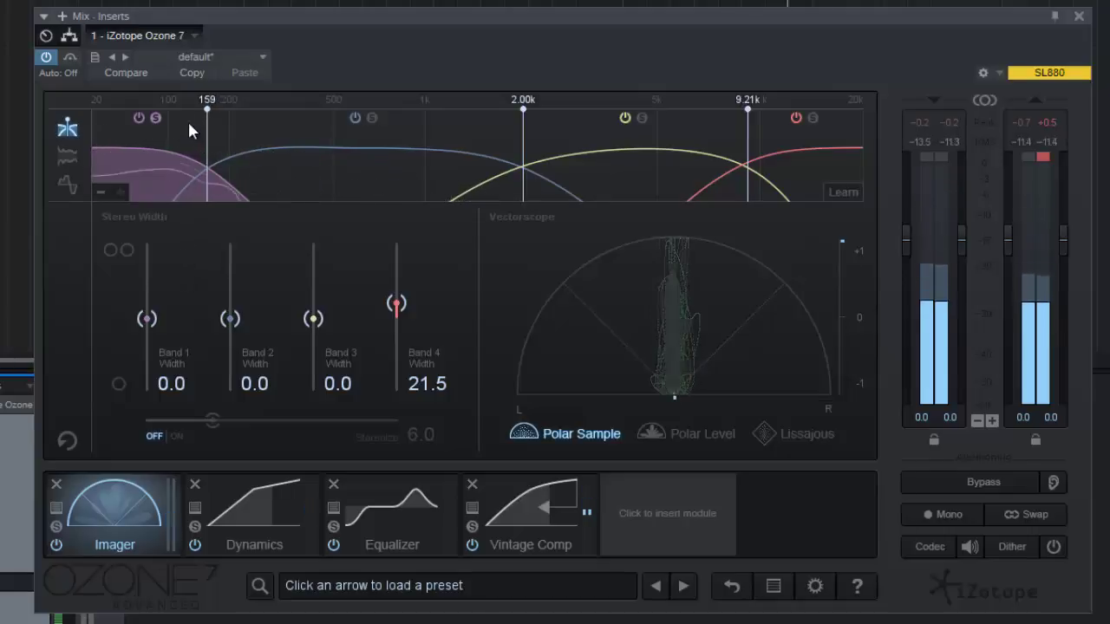
drag(204, 114, 204, 113)
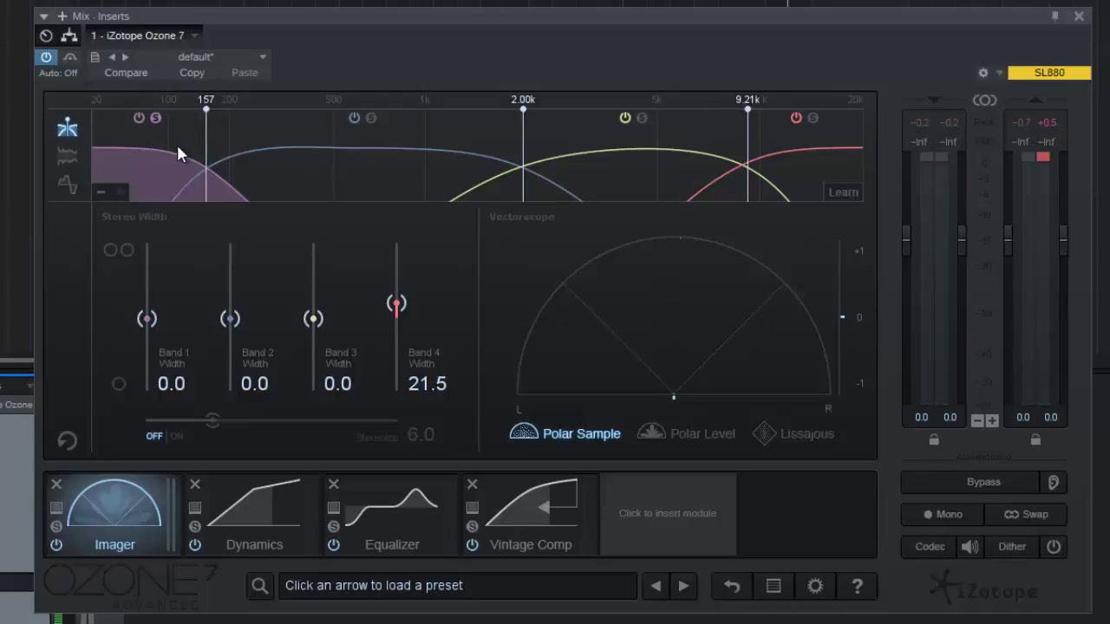
- Compare band 1 stereo widths of -100.0 and 77.2 during playback
key(space)
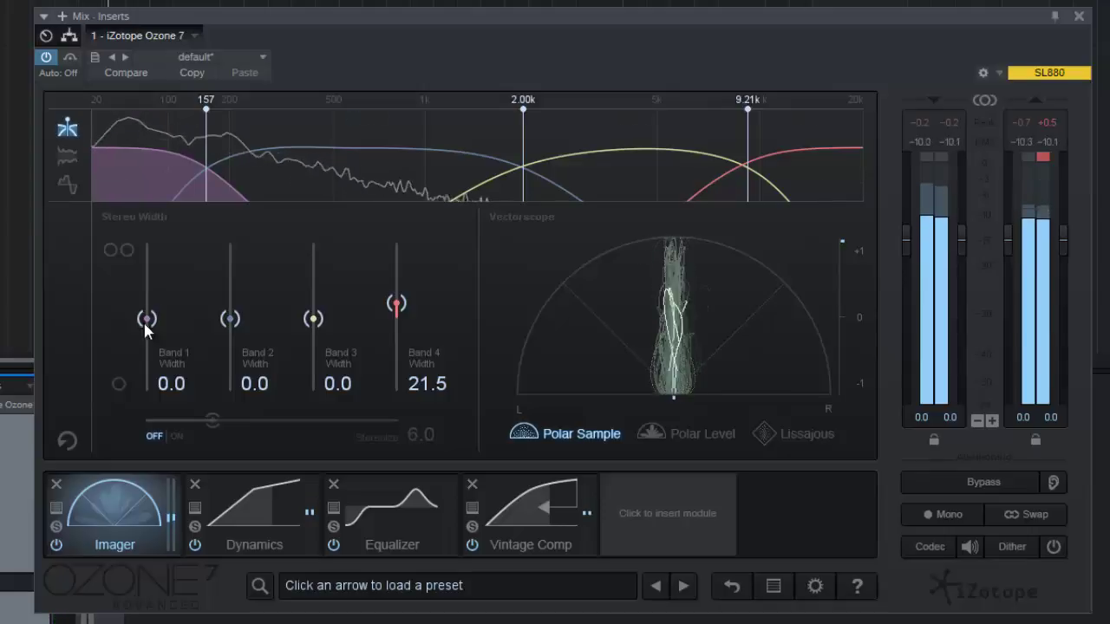
drag(146, 320, 146, 395)
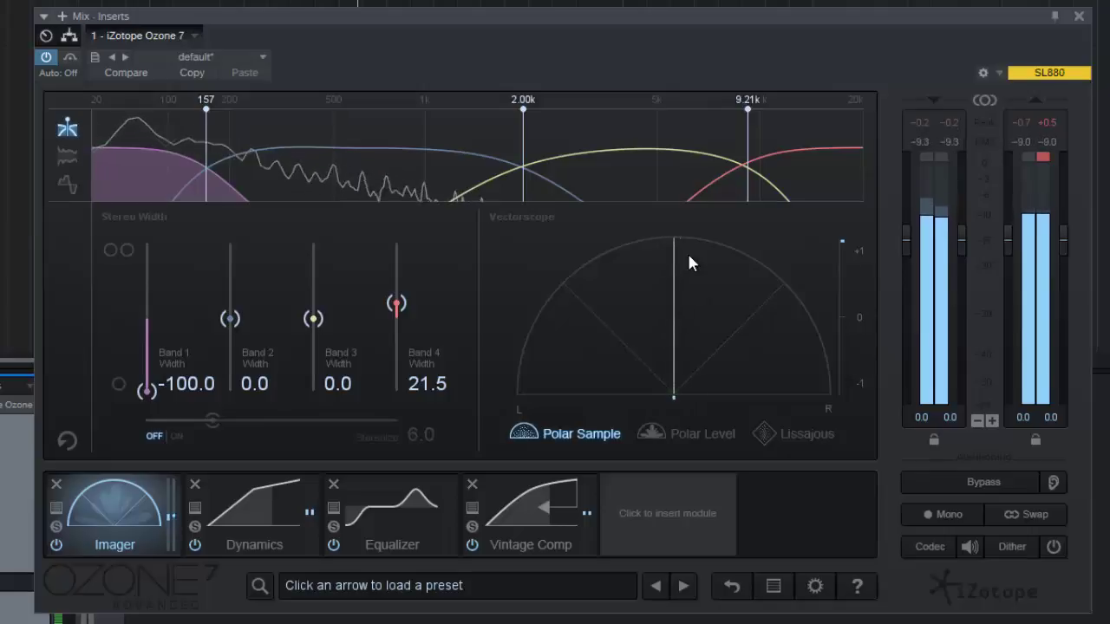
drag(145, 391, 150, 262)
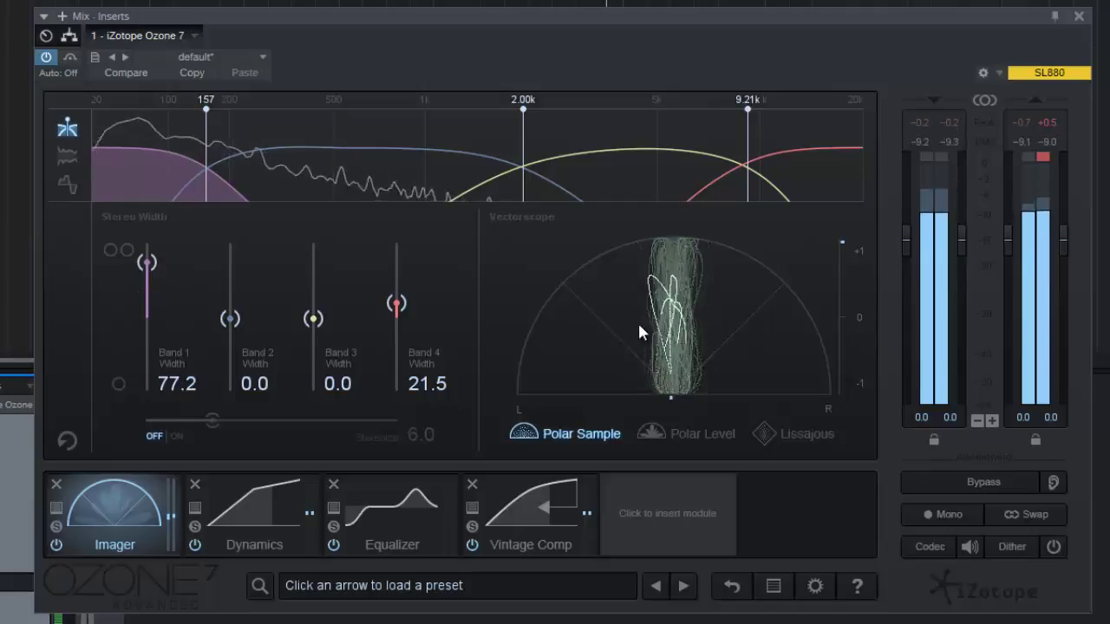
- Compare the vectorscope's Polar Level and Lissajous displays and return to Polar Sample
click(650, 434)
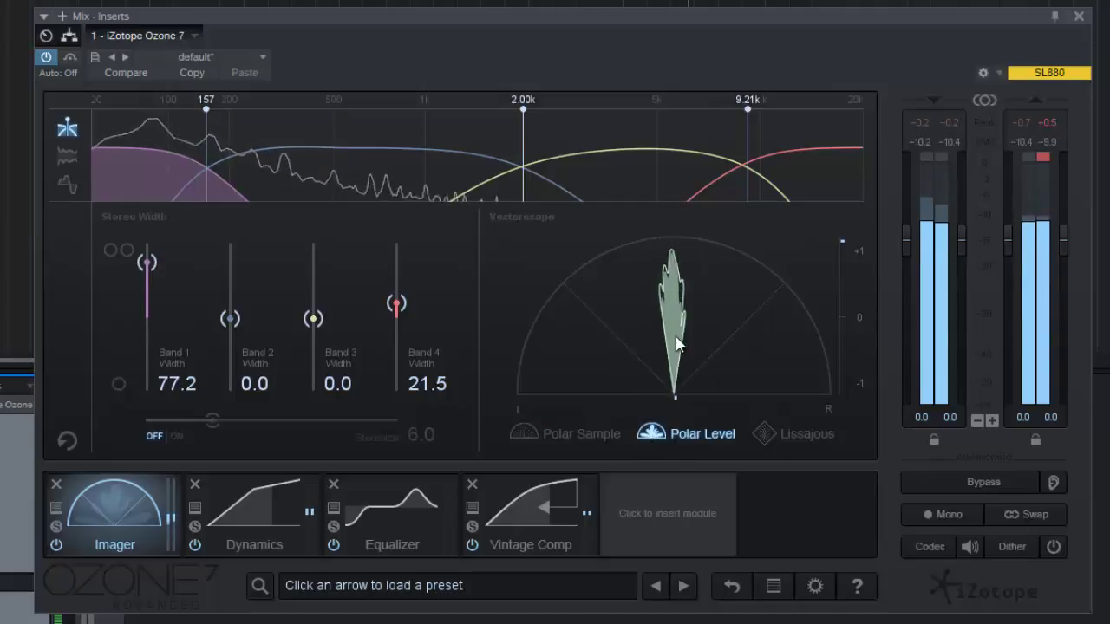
click(783, 432)
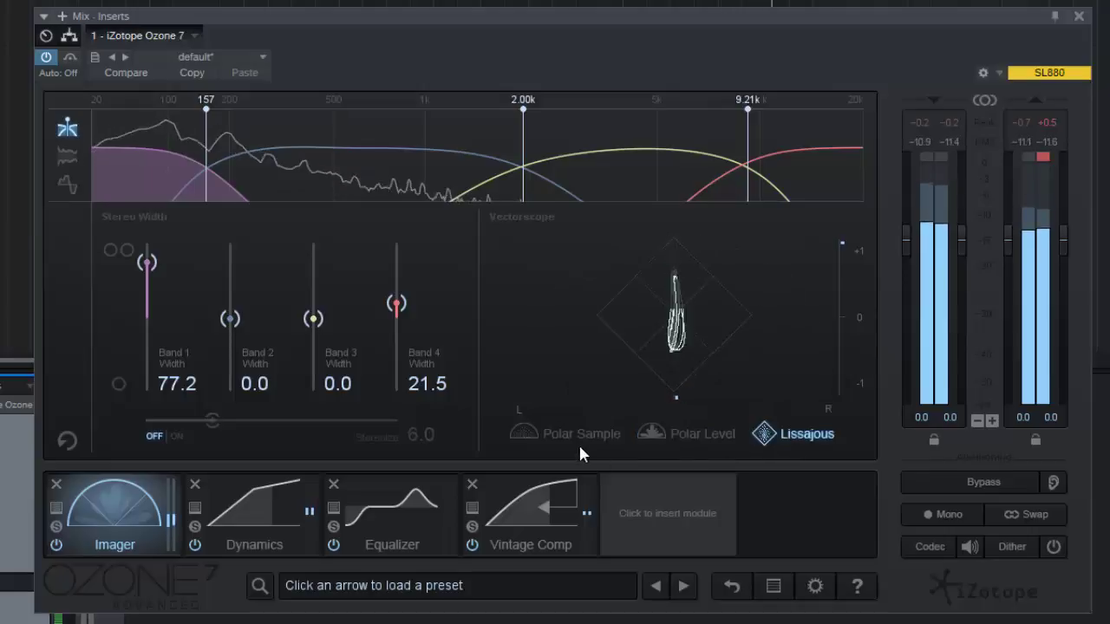
click(545, 429)
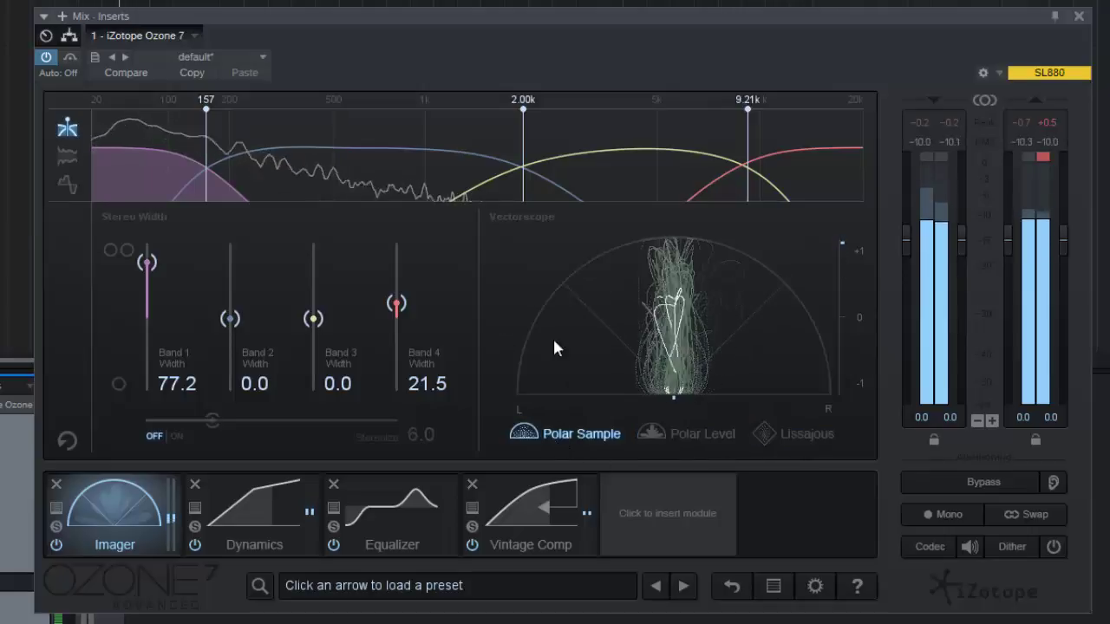
- Set band 1's width to -100.0, then try Stereoize at 6.0 and switch it off again
drag(147, 267, 137, 410)
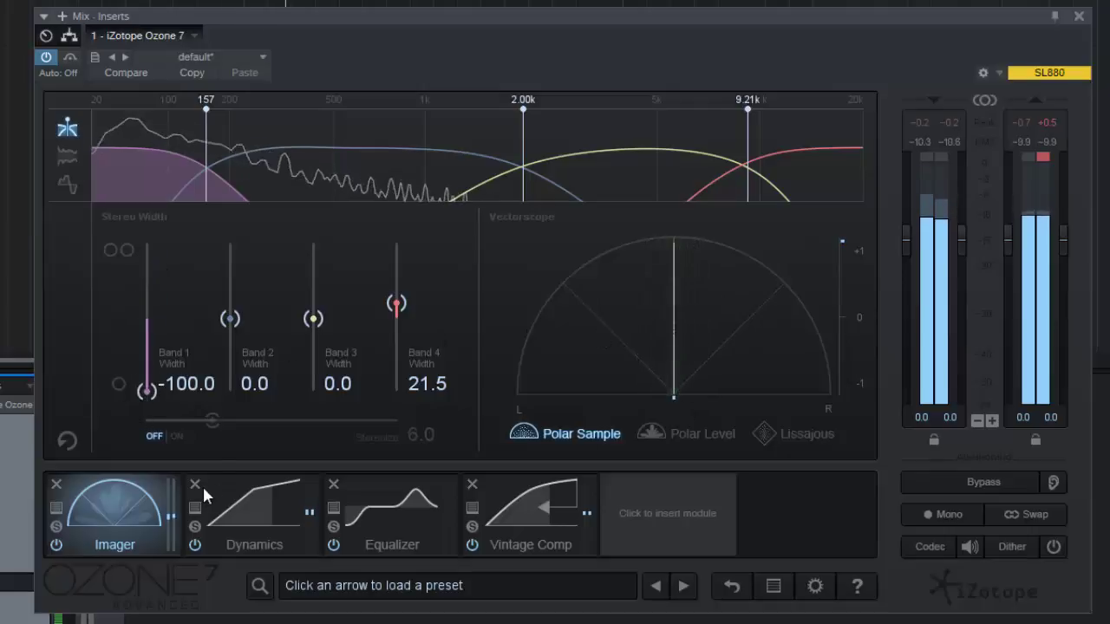
click(176, 435)
click(152, 436)
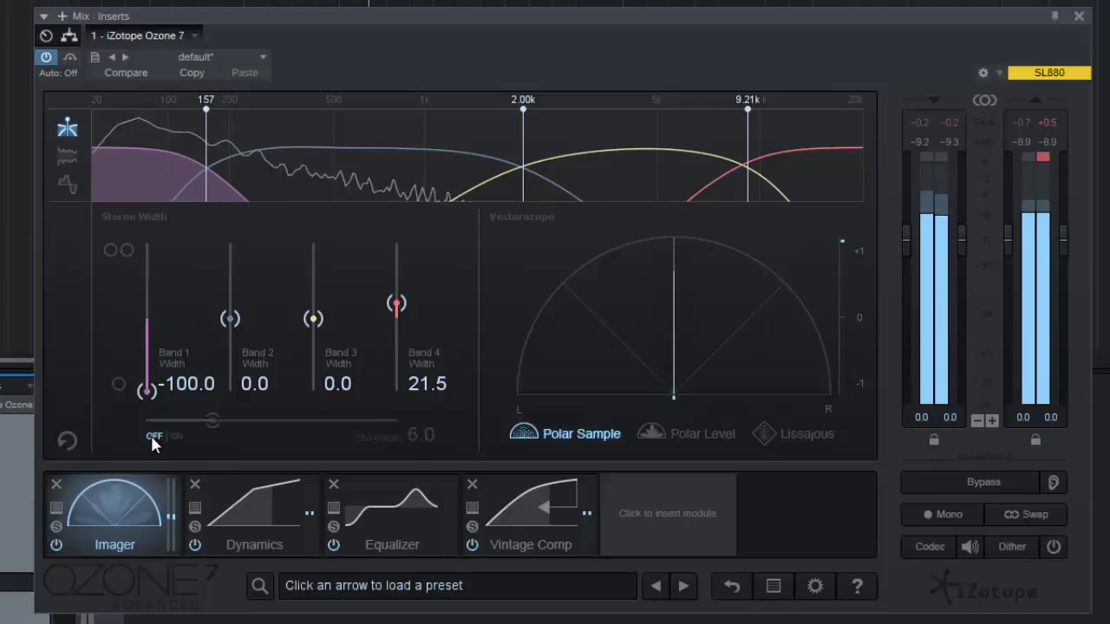
click(174, 437)
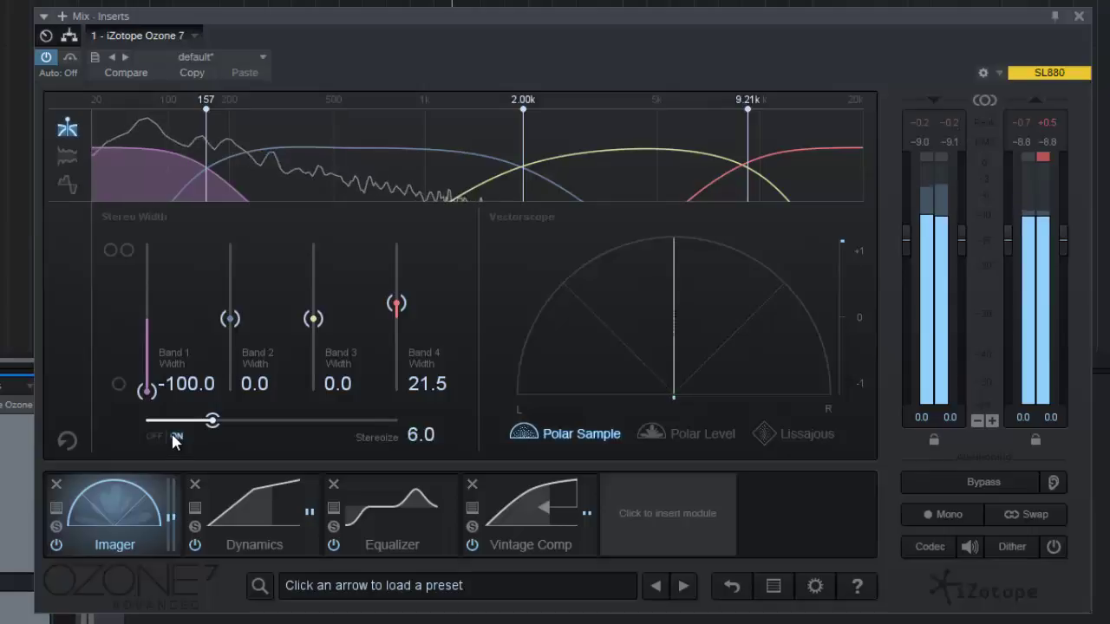
click(149, 436)
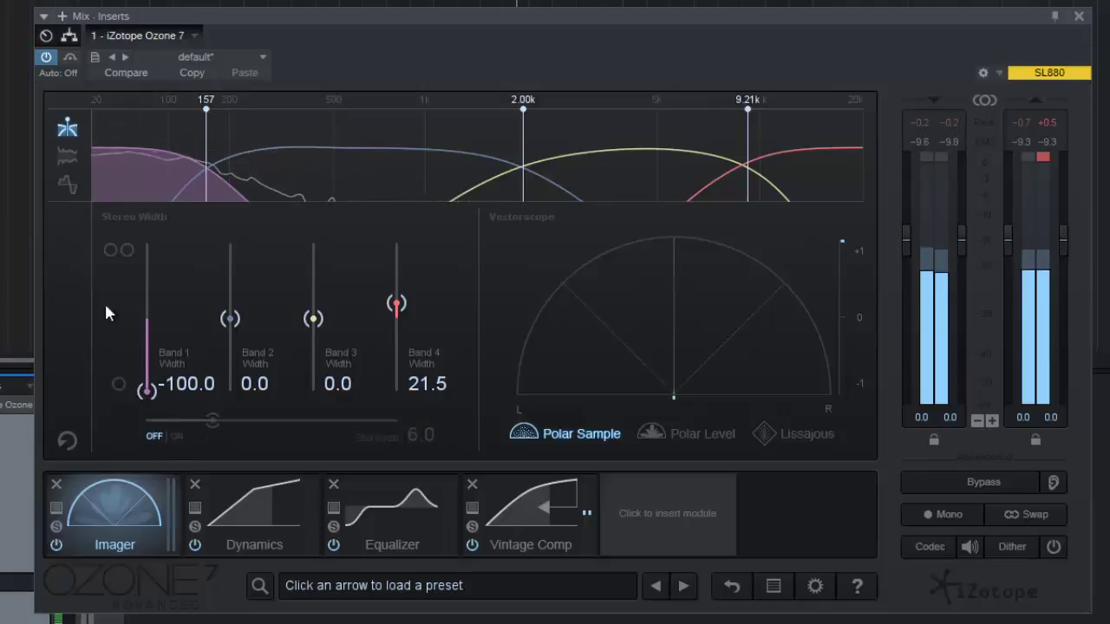
- Examine the Imager's stereo width and correlation trace displays and return to the crossover spectrum view
click(69, 154)
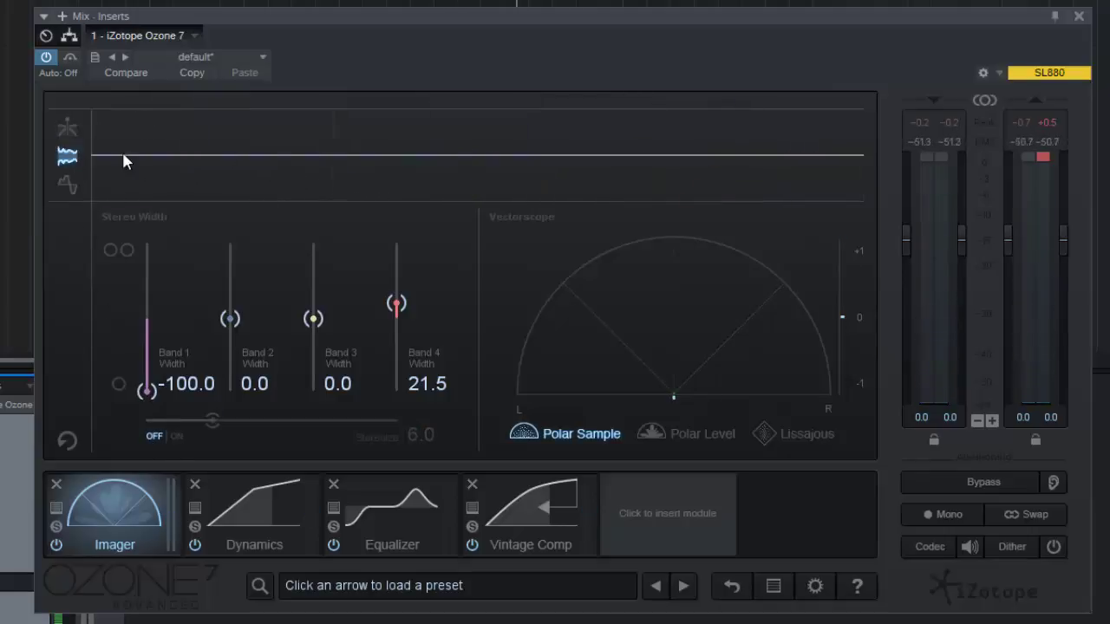
click(66, 179)
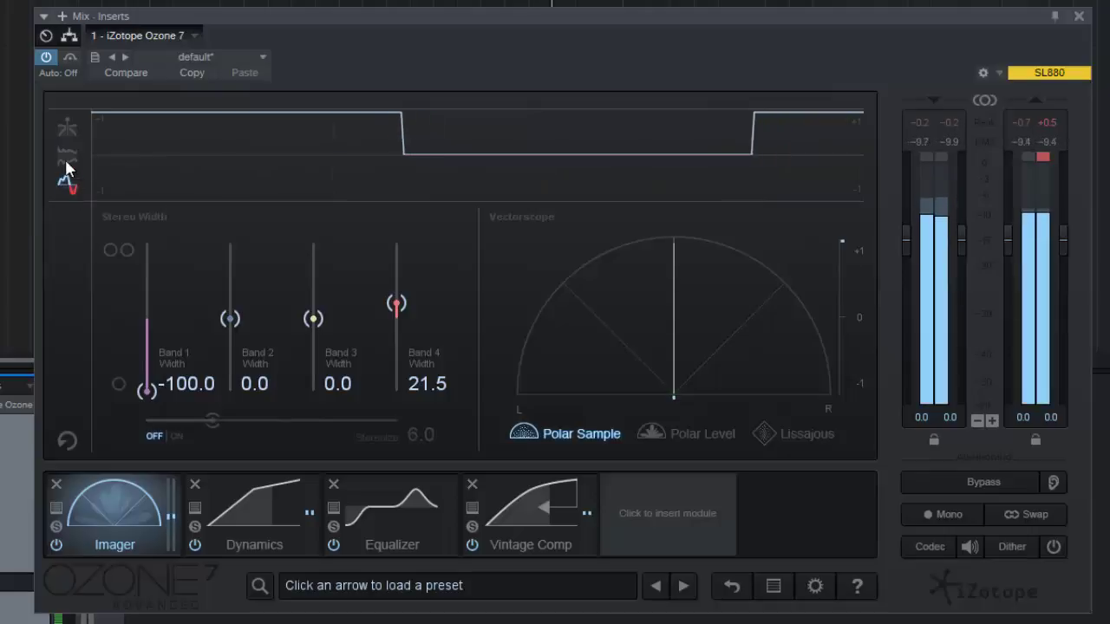
click(68, 129)
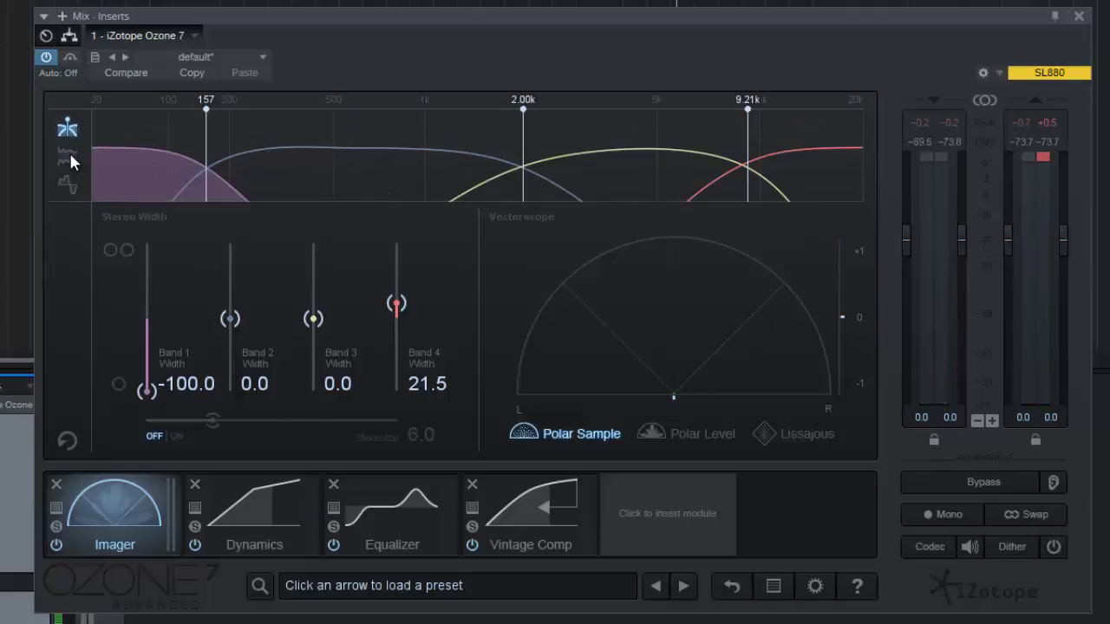
click(66, 182)
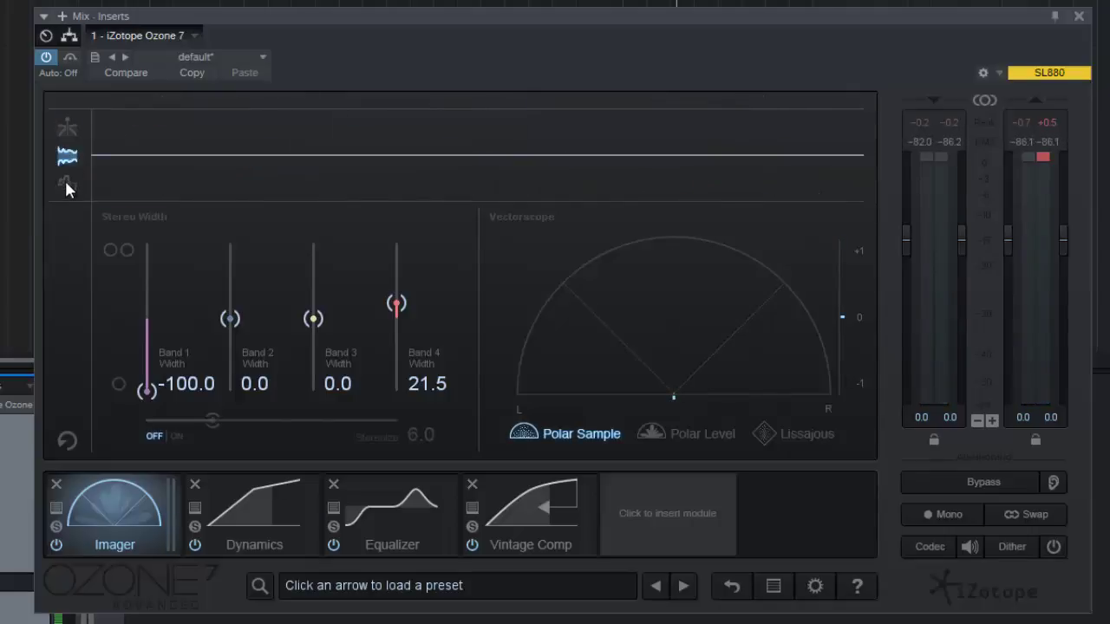
click(67, 130)
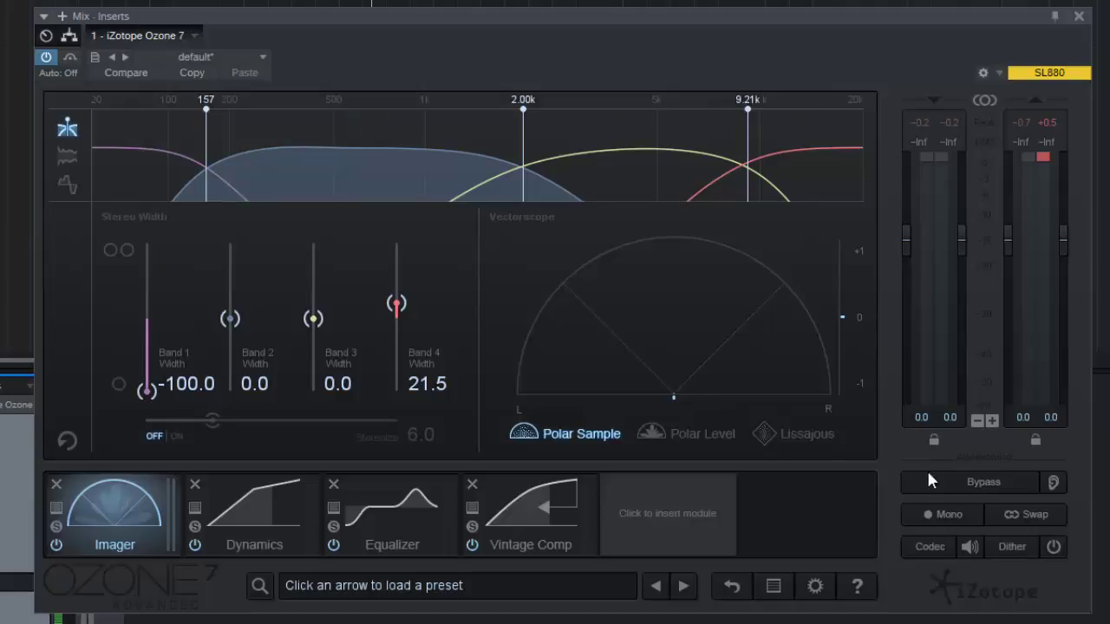
- Switch Imager band 1 off and back on, then bypass all Ozone processing
click(139, 118)
click(138, 116)
click(969, 485)
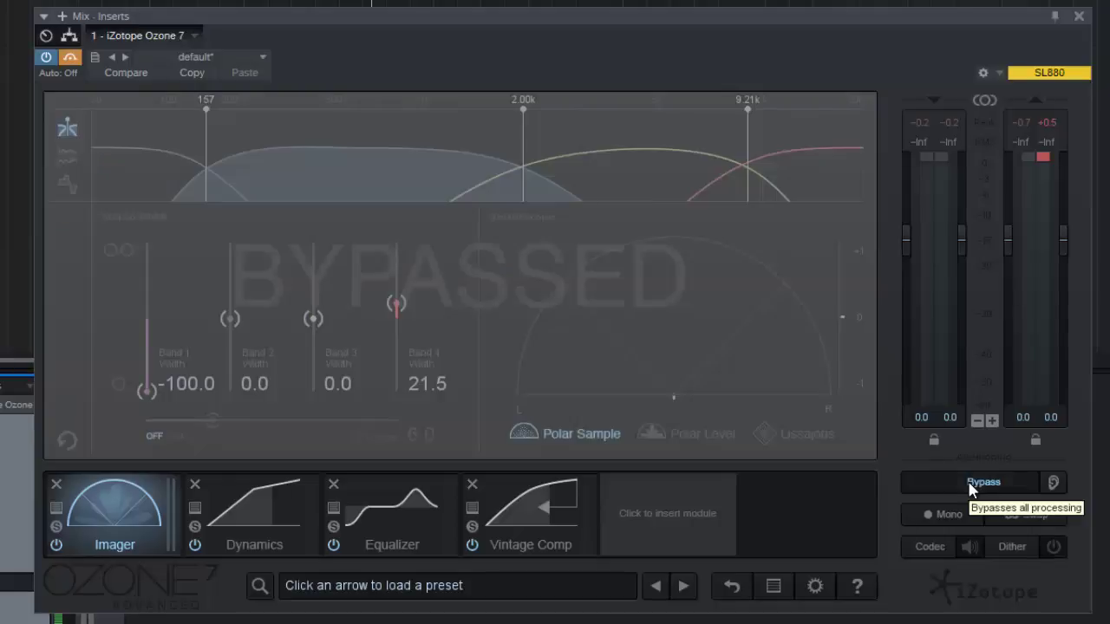
- Play the mix with all processing bypassed, then turn Ozone's processing back on during playback
key(space)
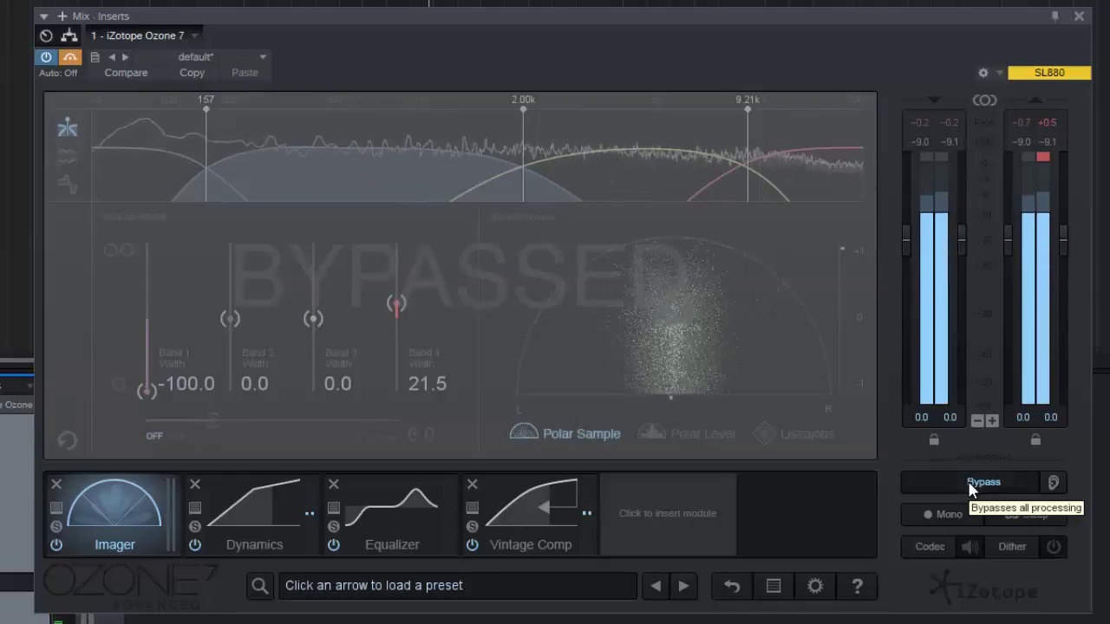
key(space)
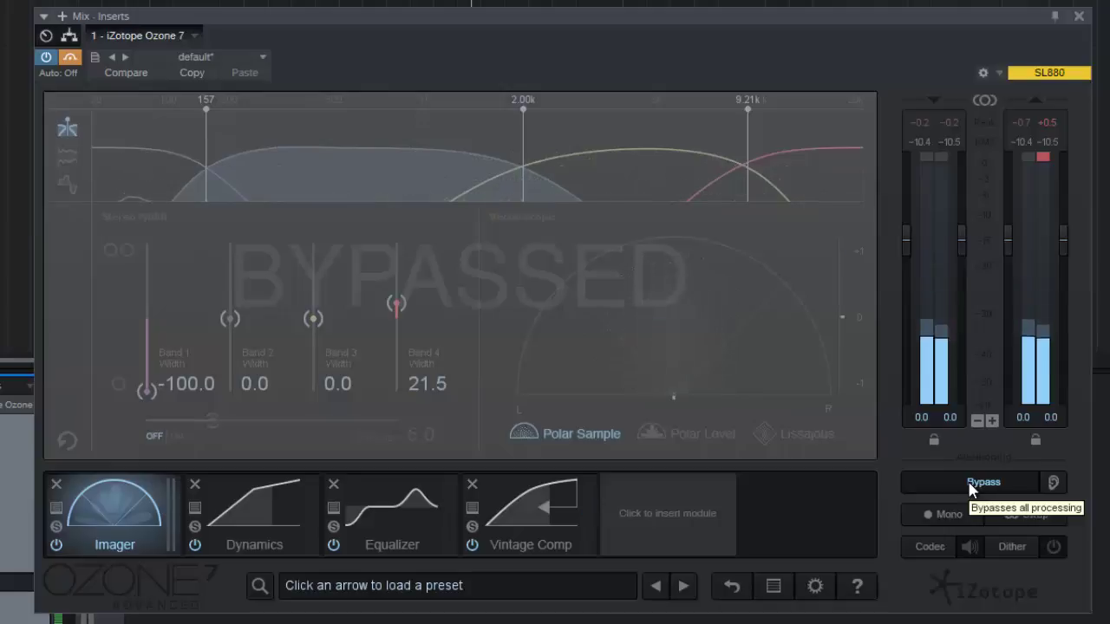
key(space)
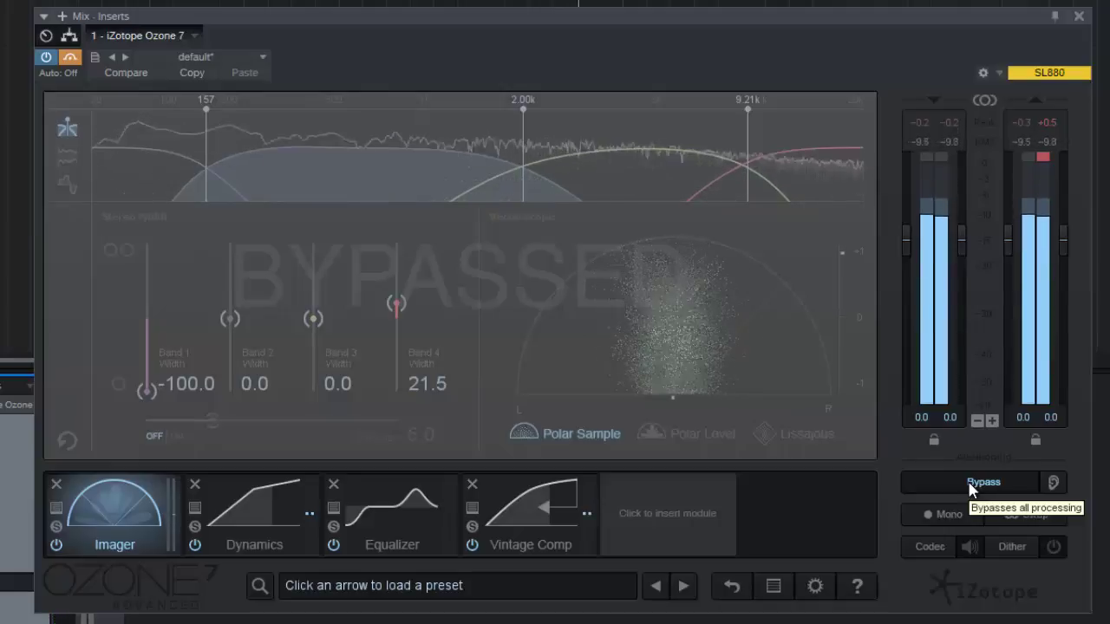
click(969, 486)
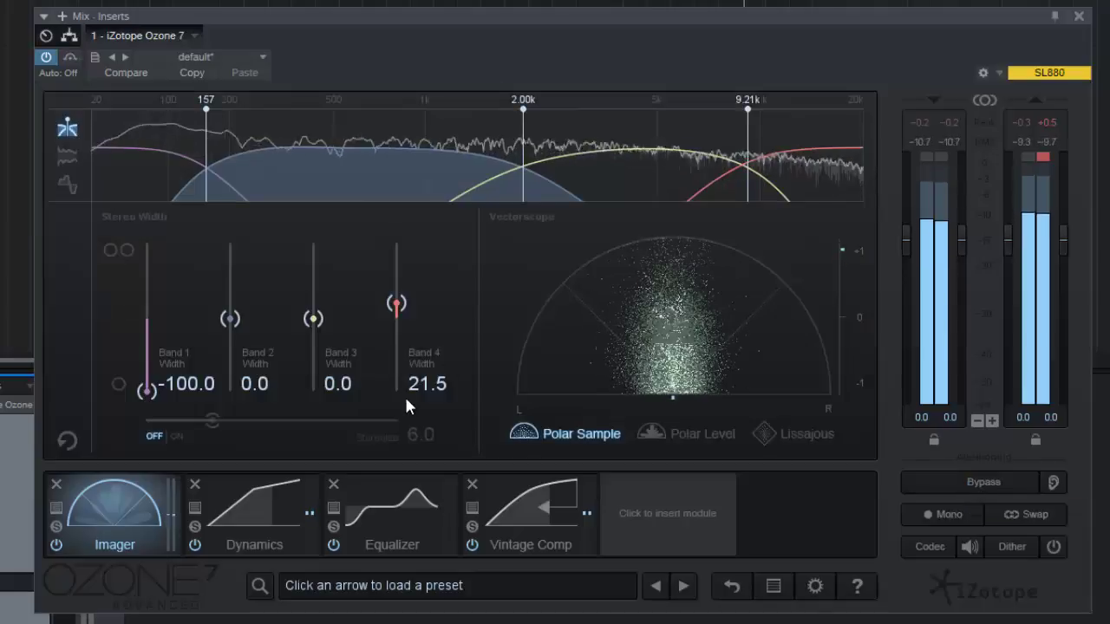
- Compare the mix with Imager band 1 switched off and on, leaving the band on
click(138, 117)
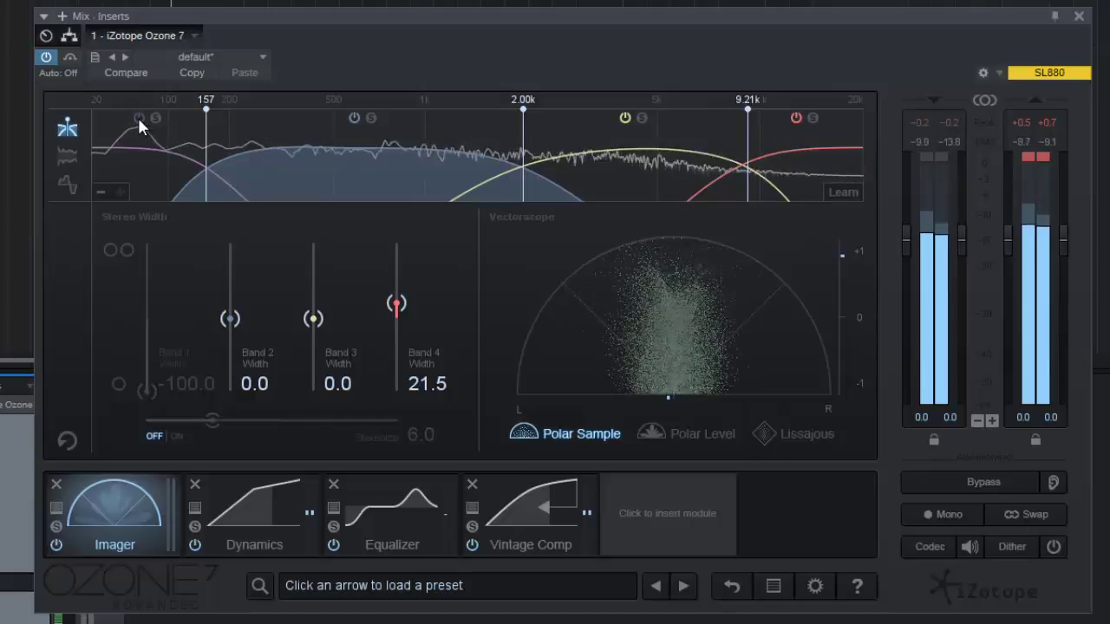
click(139, 116)
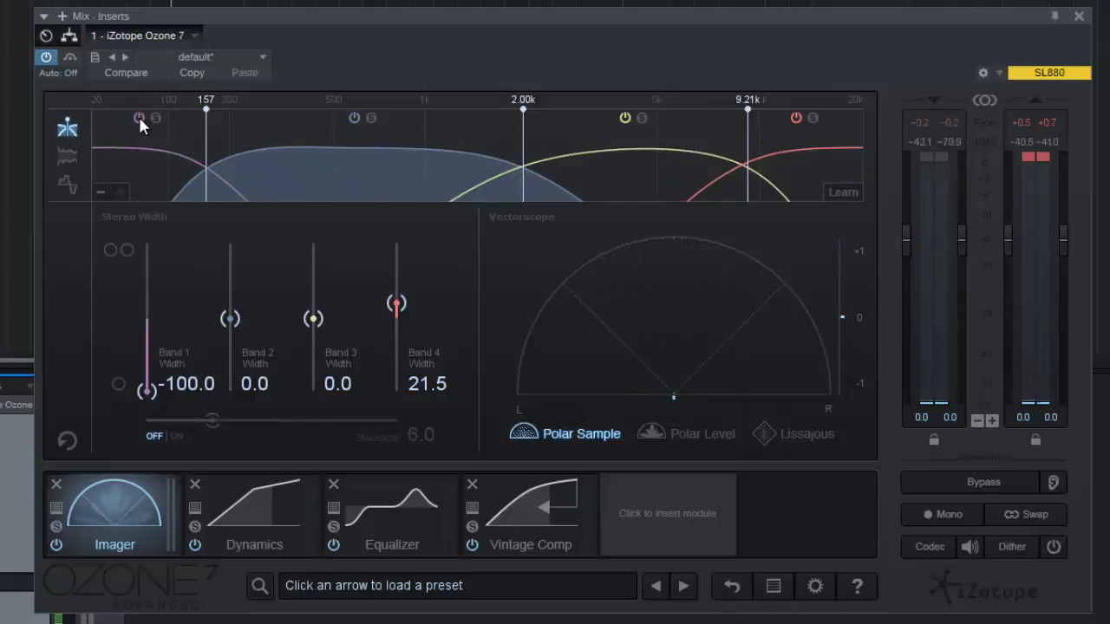
click(138, 116)
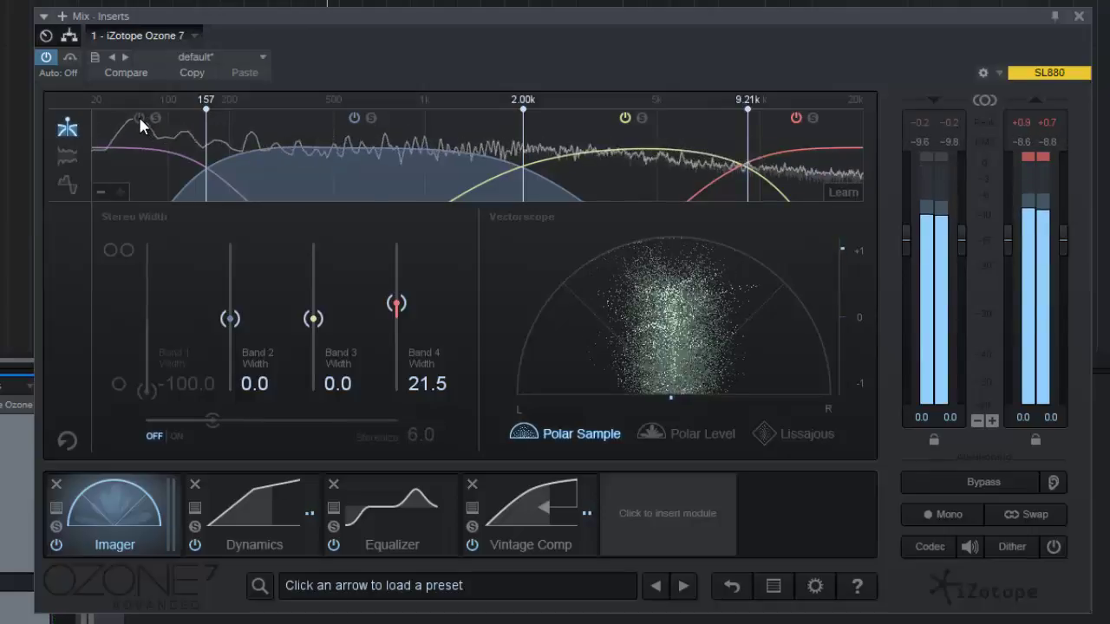
click(139, 118)
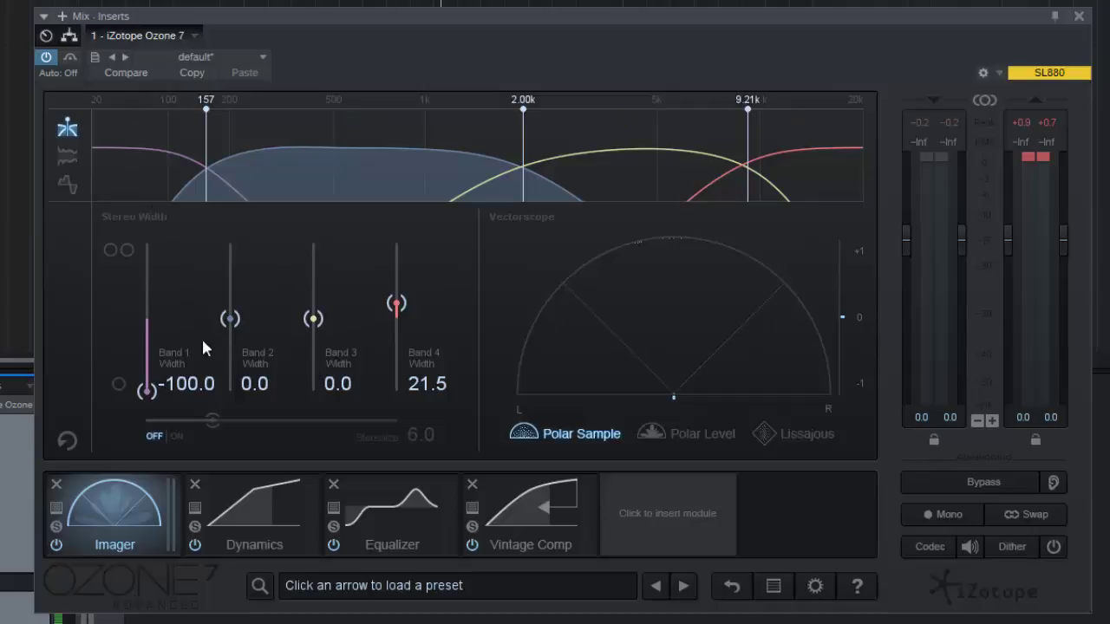
- Set Imager band 4's width to 15.2 and compare the playing mix with that band off and on
click(814, 152)
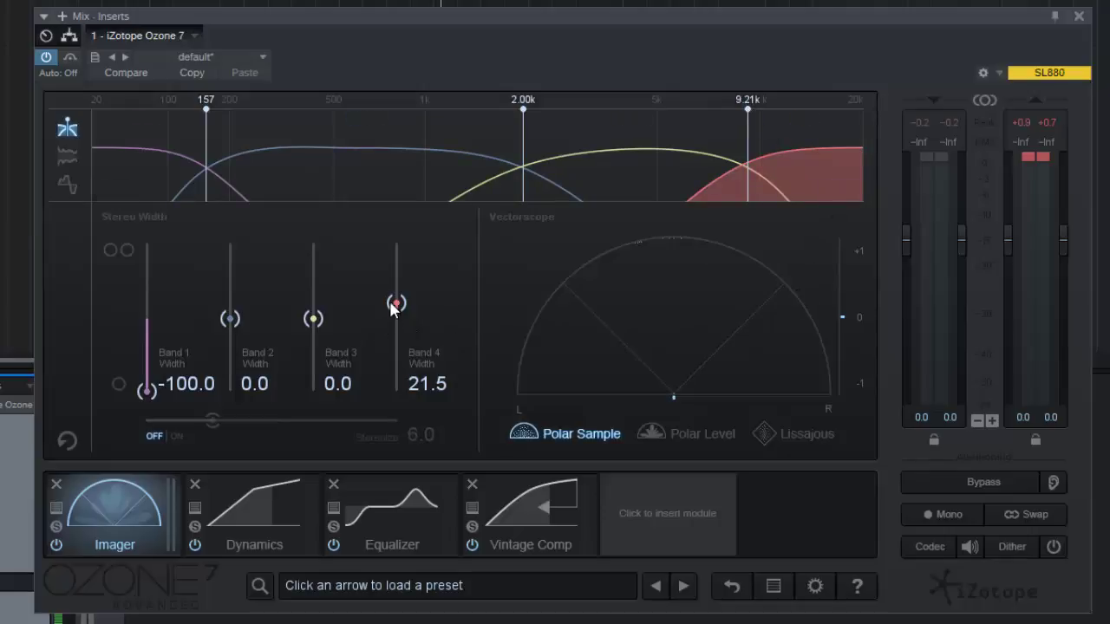
drag(397, 303, 397, 308)
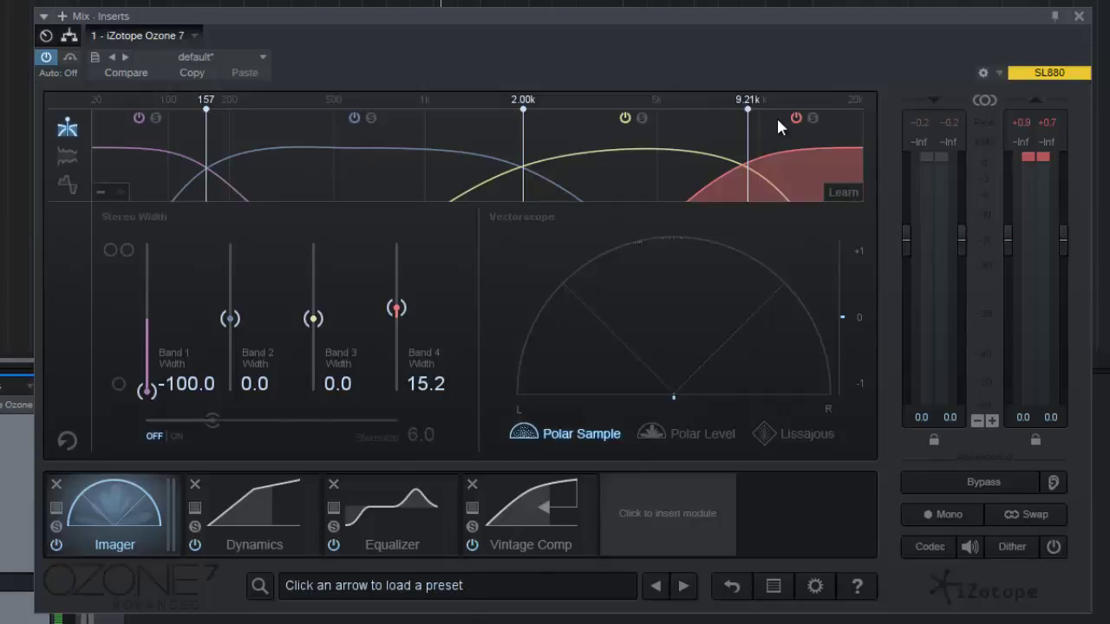
click(798, 121)
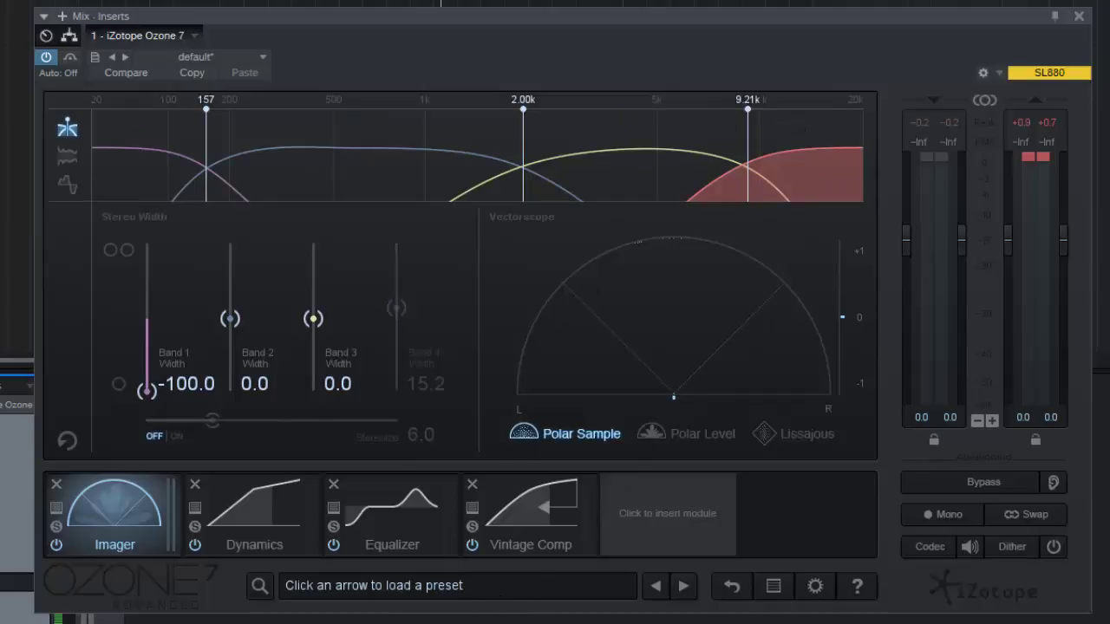
key(space)
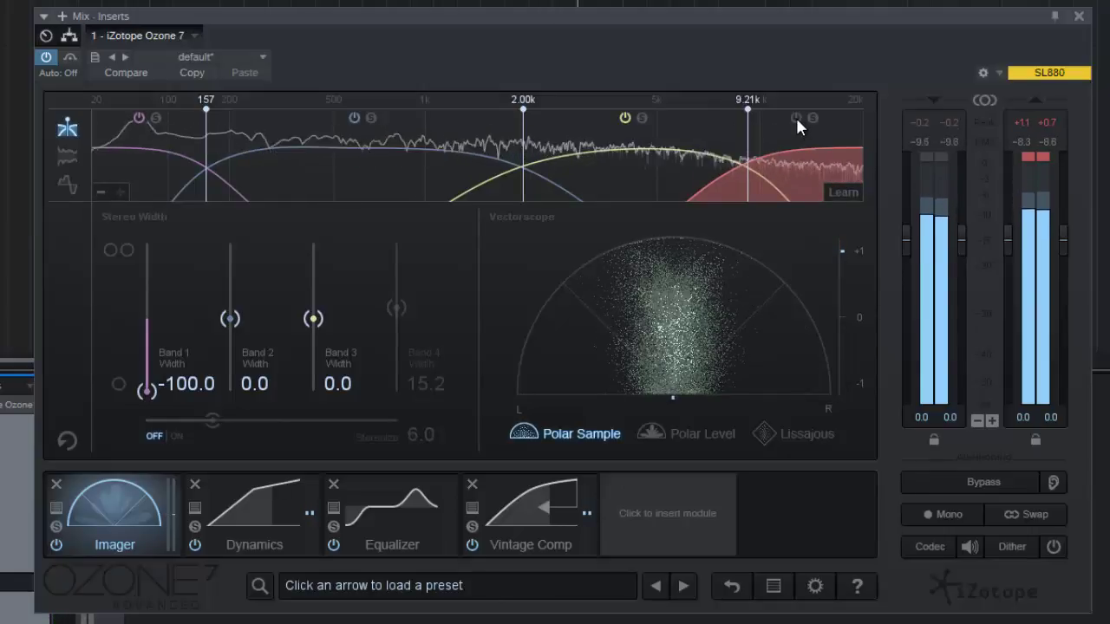
click(796, 118)
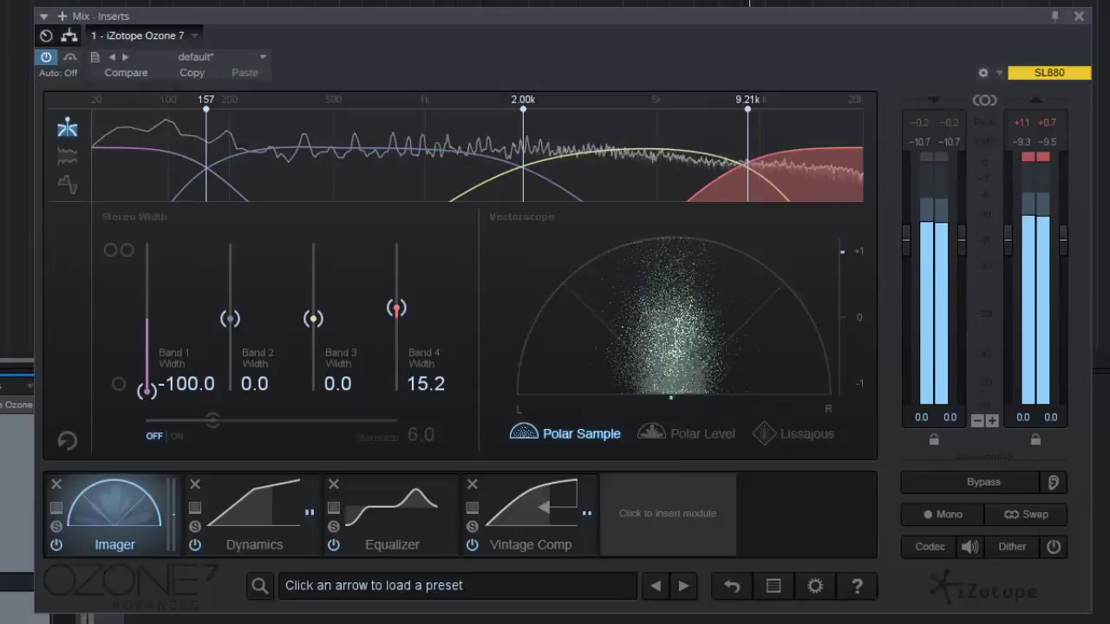
key(space)
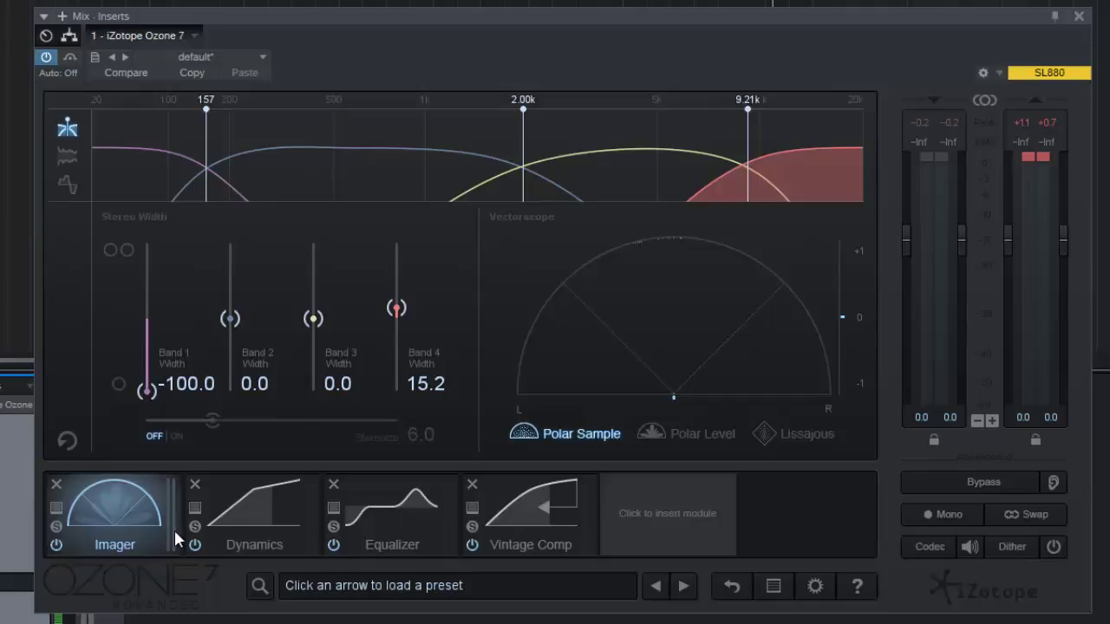
- Open the Dynamics module and look through the settings of bands 2, 3 and 4, ending on band 1
drag(105, 510, 132, 511)
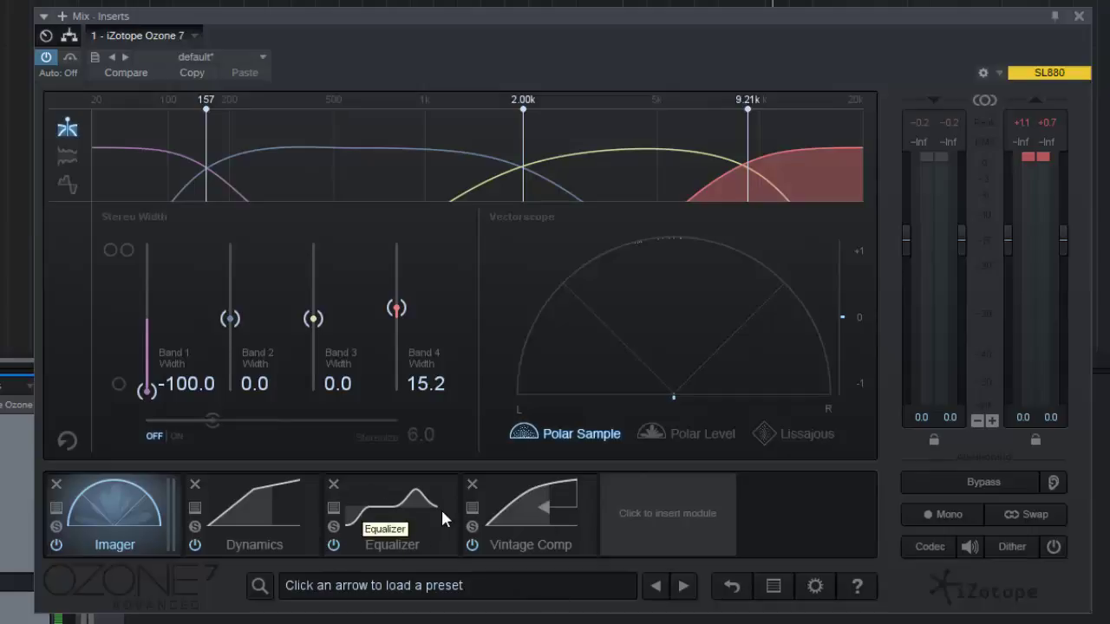
click(241, 511)
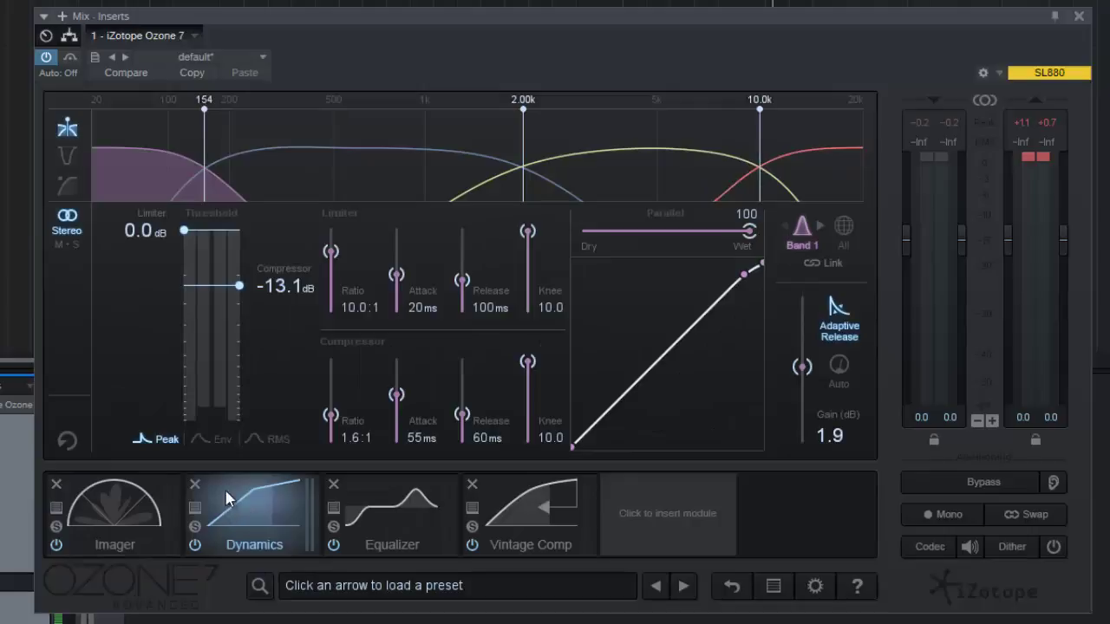
click(120, 504)
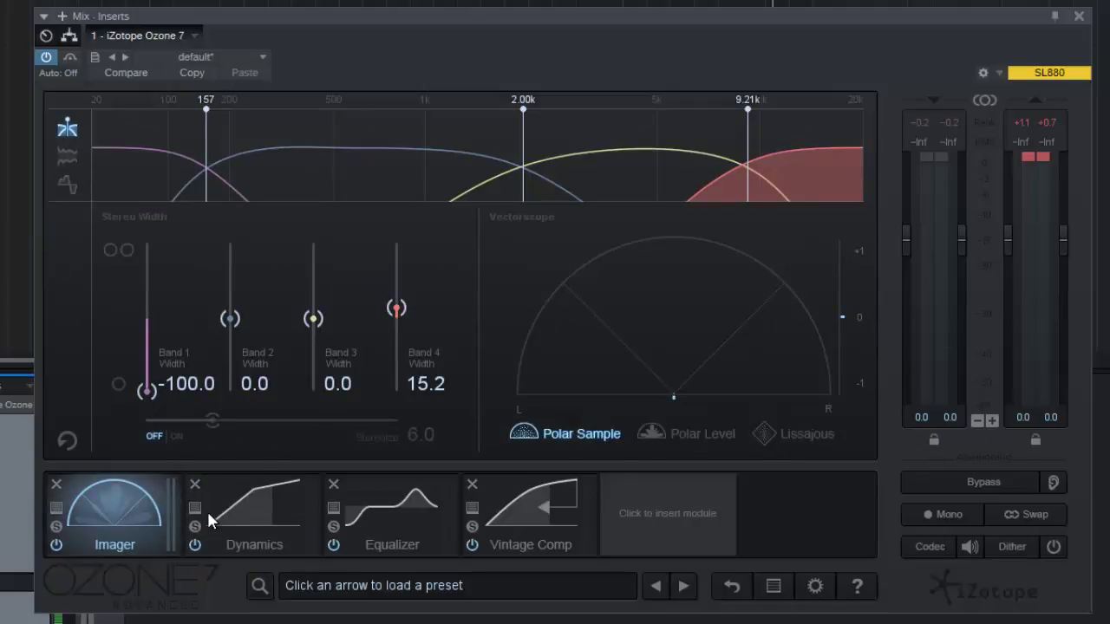
click(231, 517)
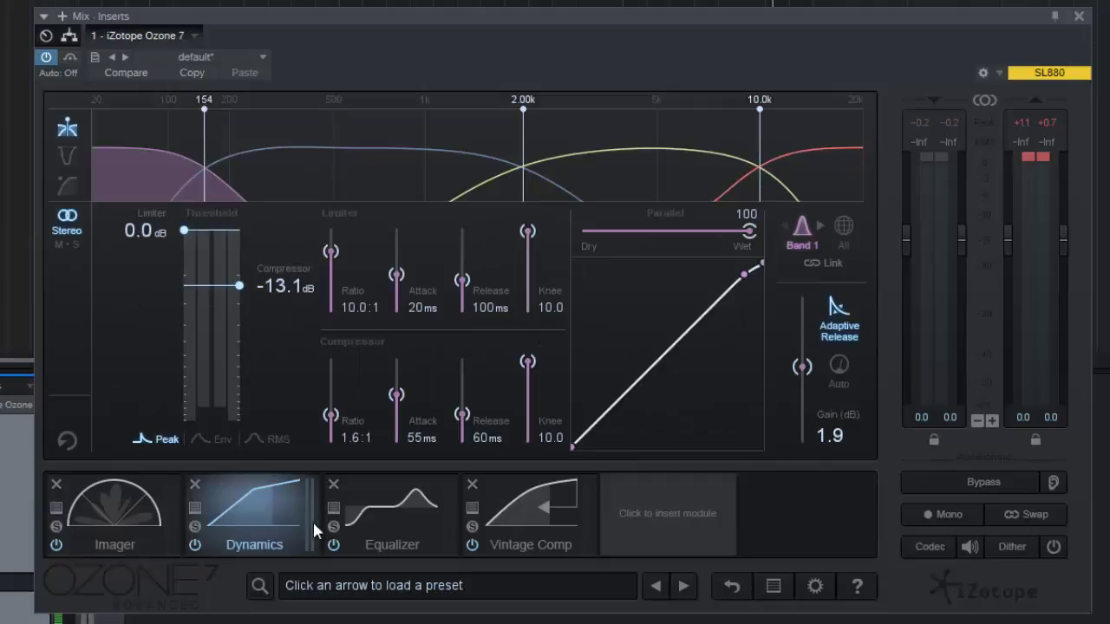
click(306, 150)
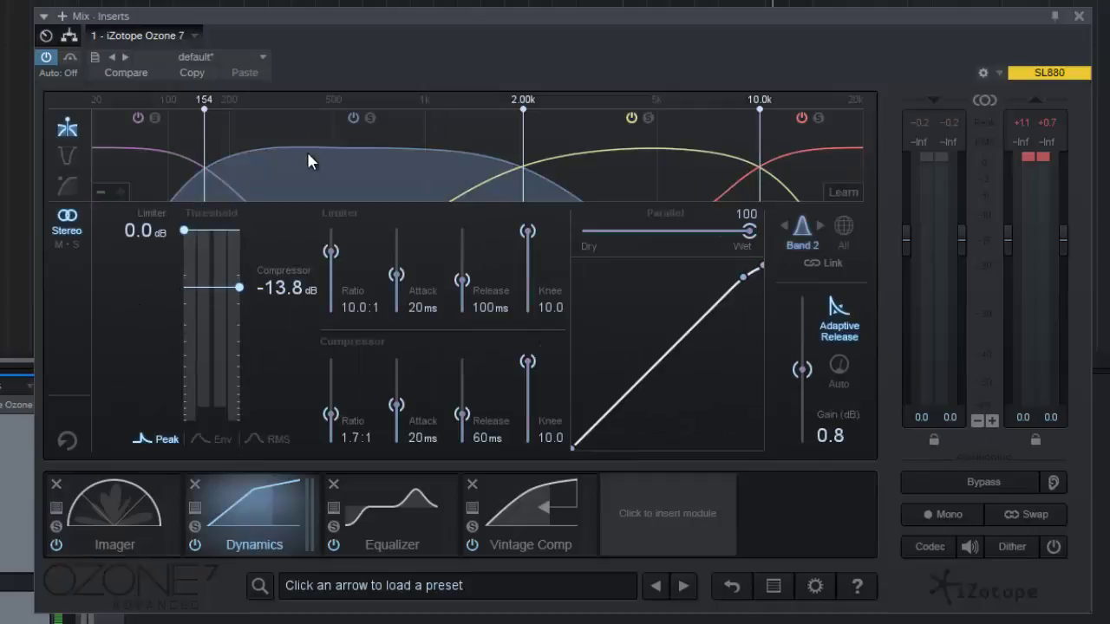
click(649, 163)
click(784, 182)
click(147, 182)
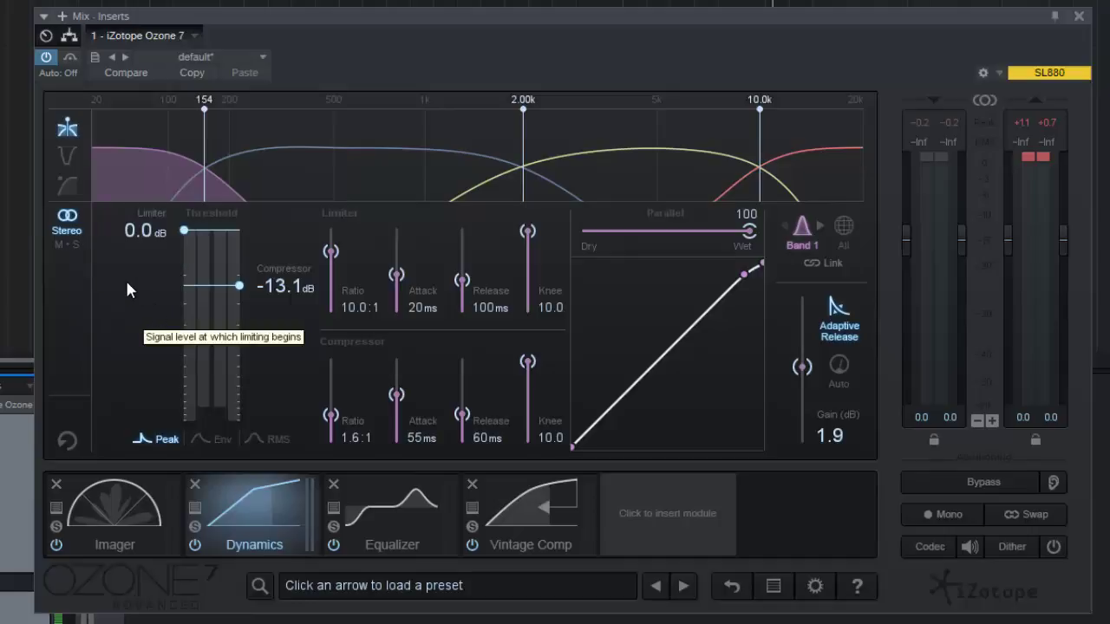
- View the Dynamics module's separate Mid and Side settings for band 1, then return to Stereo mode
click(69, 244)
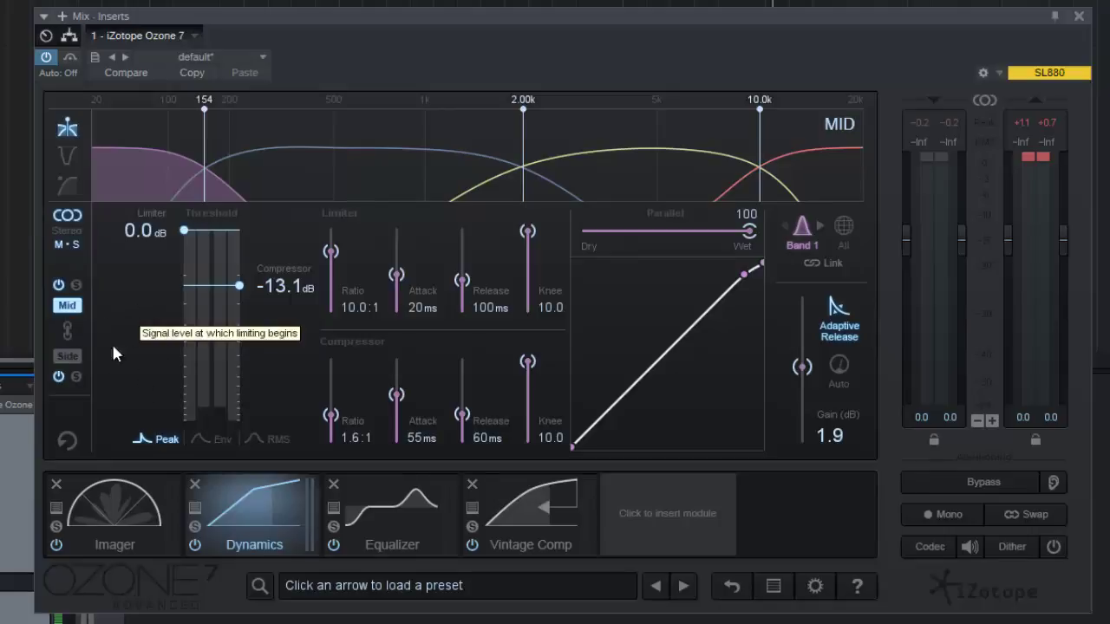
click(69, 358)
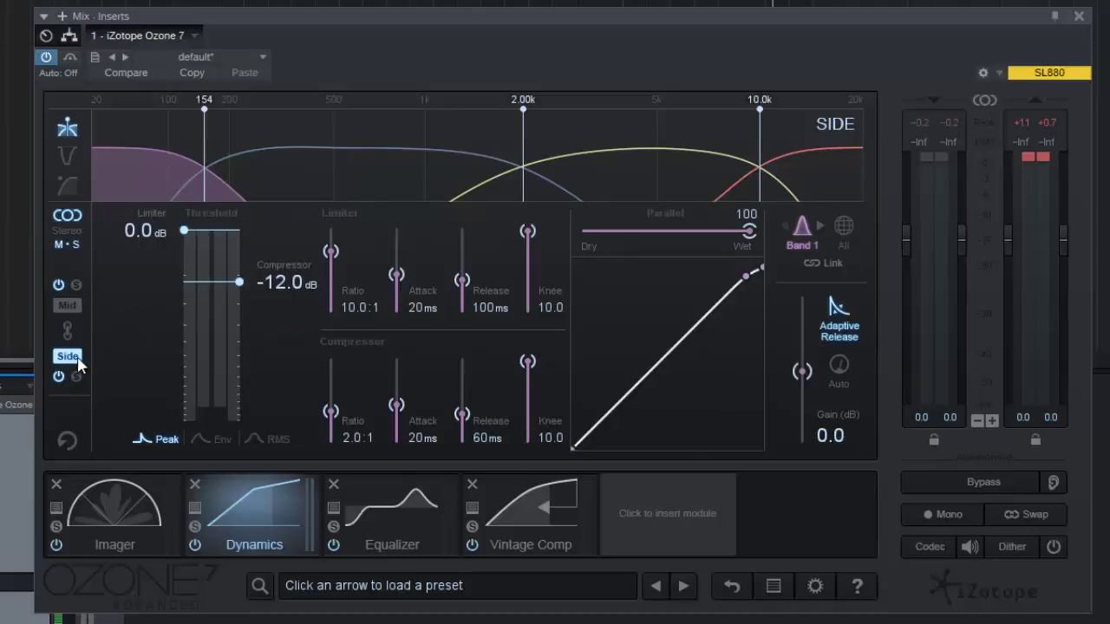
click(69, 306)
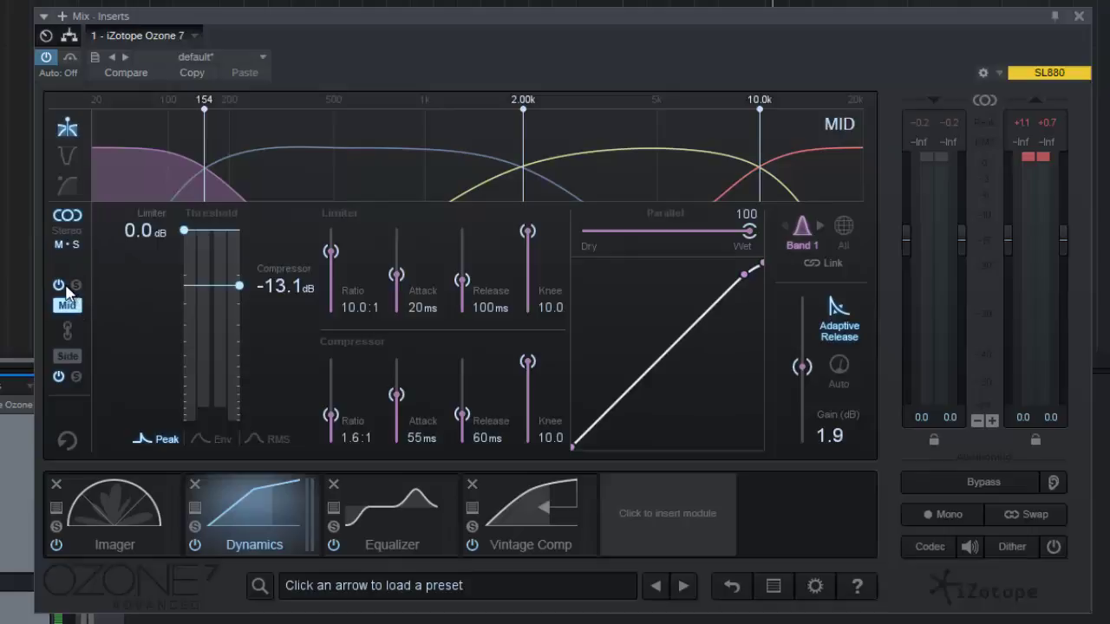
click(69, 231)
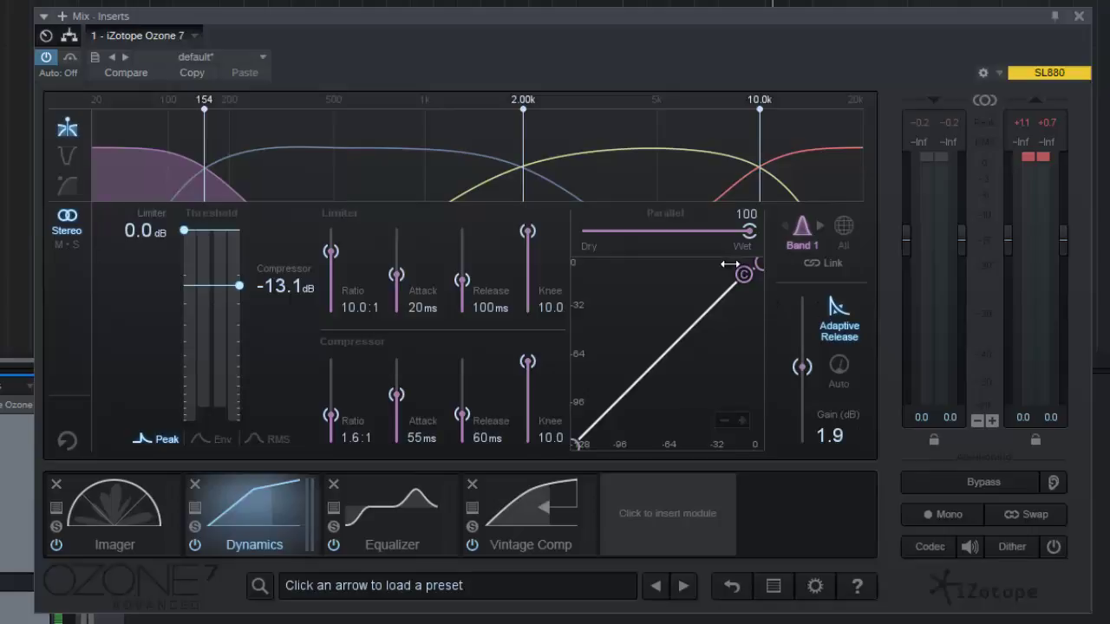
- Try band 1's Parallel mix at 40, then return it to 100 percent wet
drag(750, 232, 652, 247)
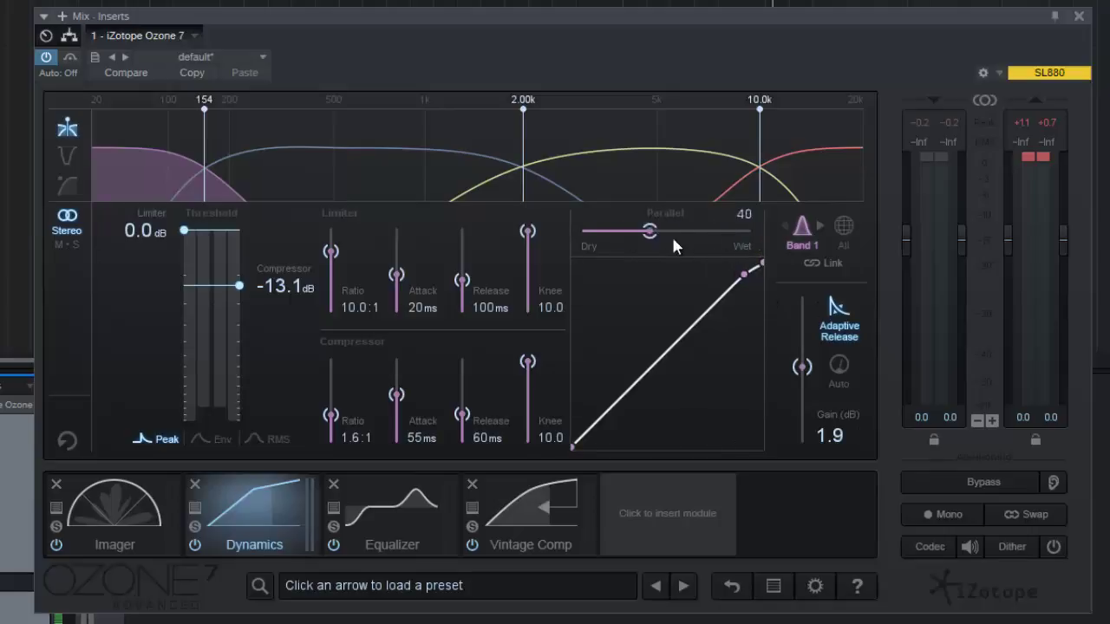
drag(752, 231, 801, 240)
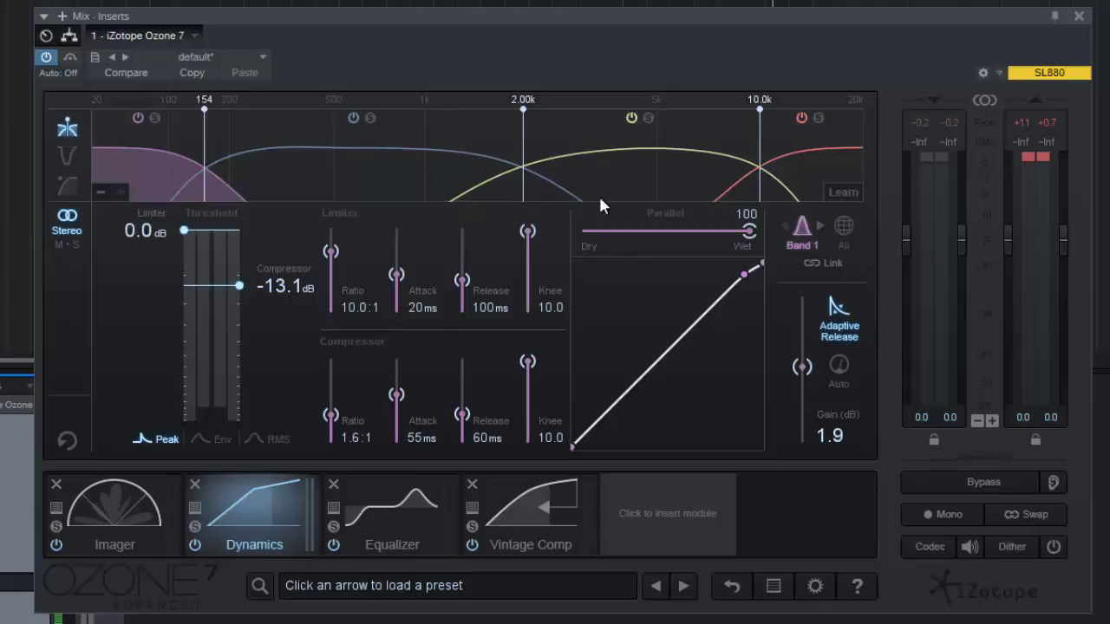
mouse_move(748, 231)
mouse_down()
mouse_move(663, 232)
mouse_move(768, 230)
mouse_up()
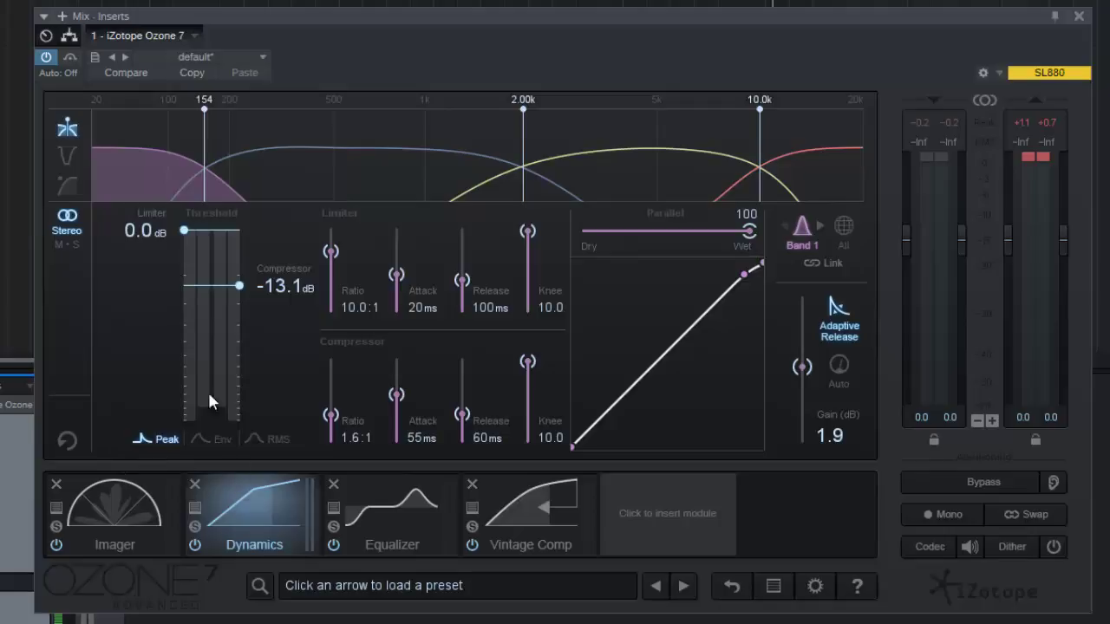
- Review the compressor settings of Dynamics bands 2 to 4 again and reselect band 1
click(413, 150)
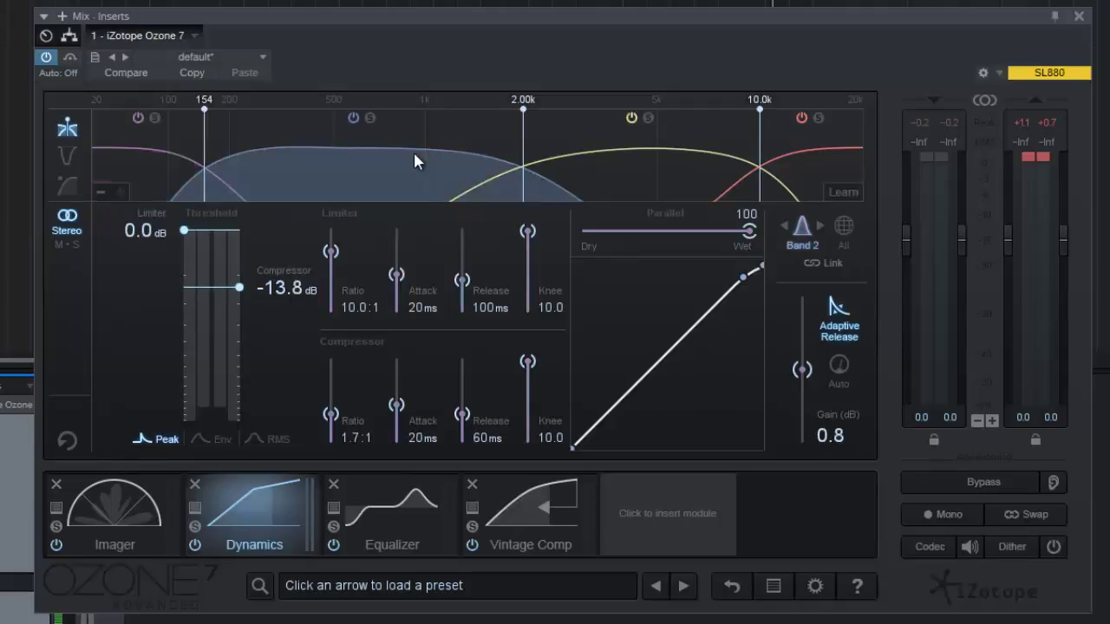
click(645, 156)
click(811, 178)
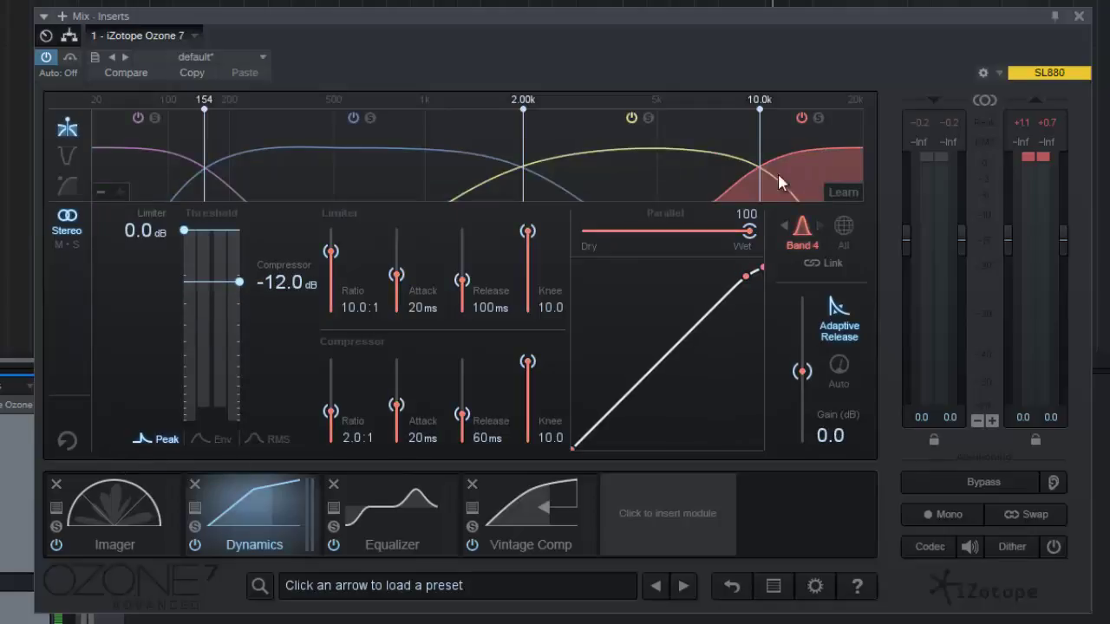
click(165, 180)
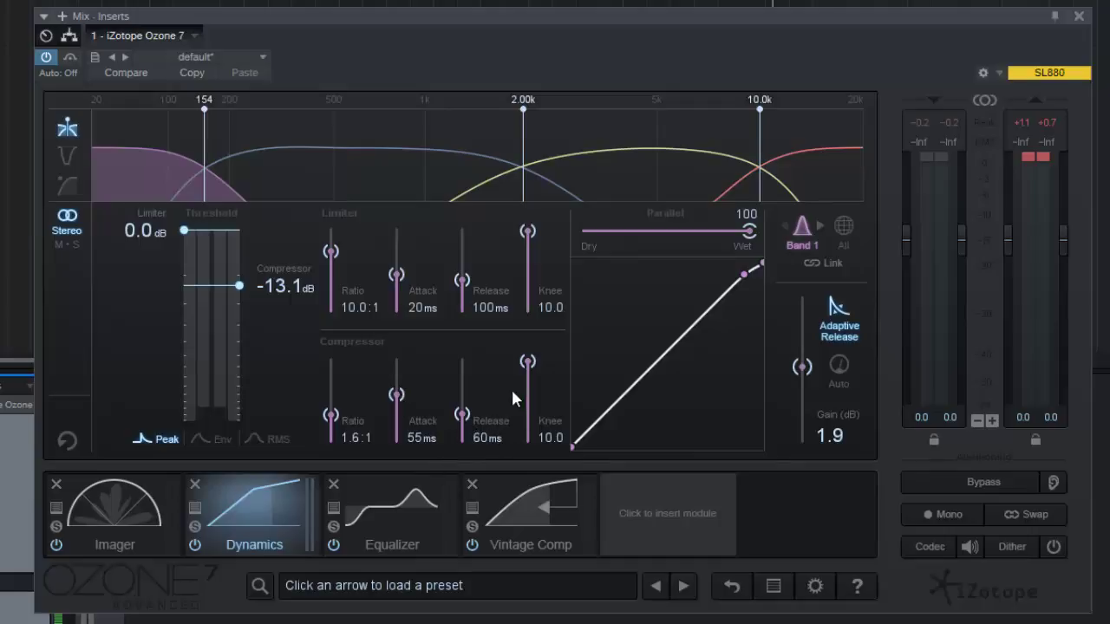
- Play the mix and compare Dynamics band 1 switched off and on, ending with the band enabled
mouse_move(168, 155)
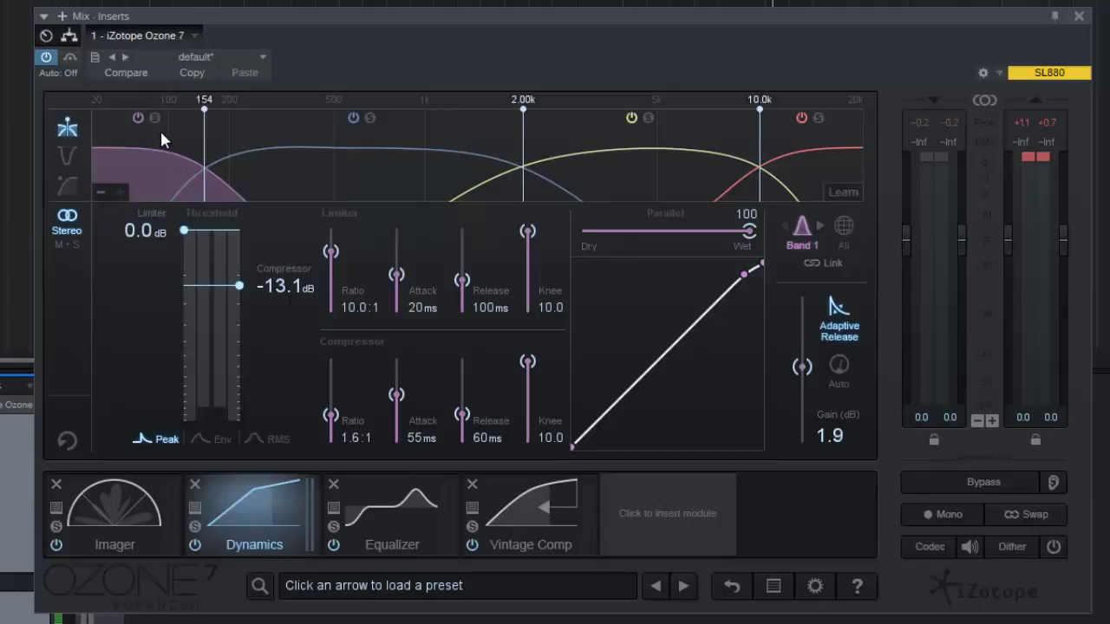
click(138, 118)
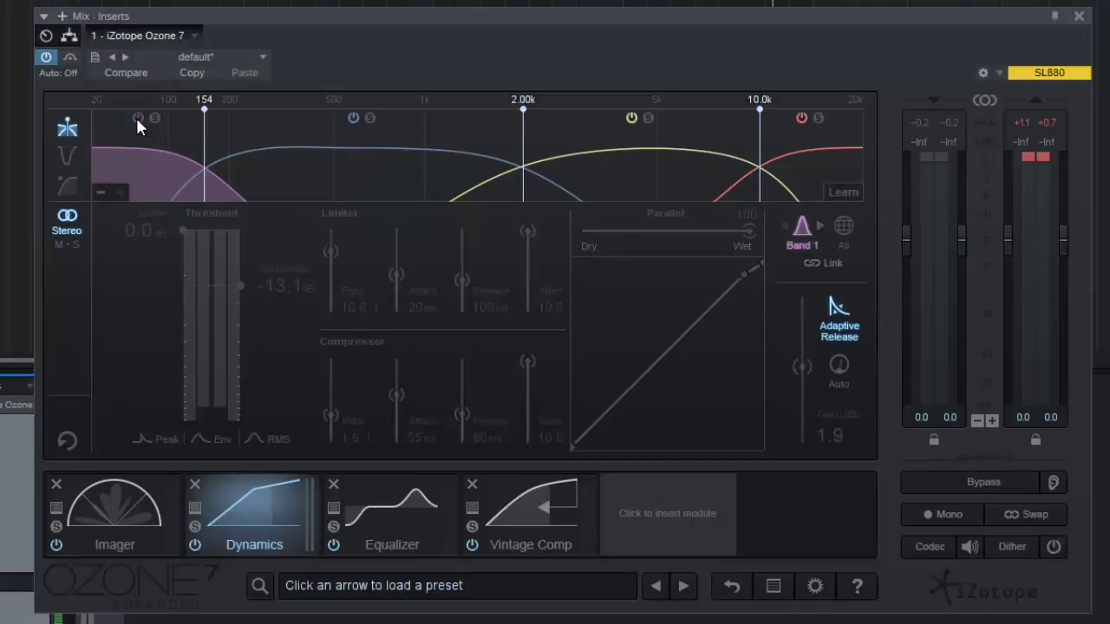
key(space)
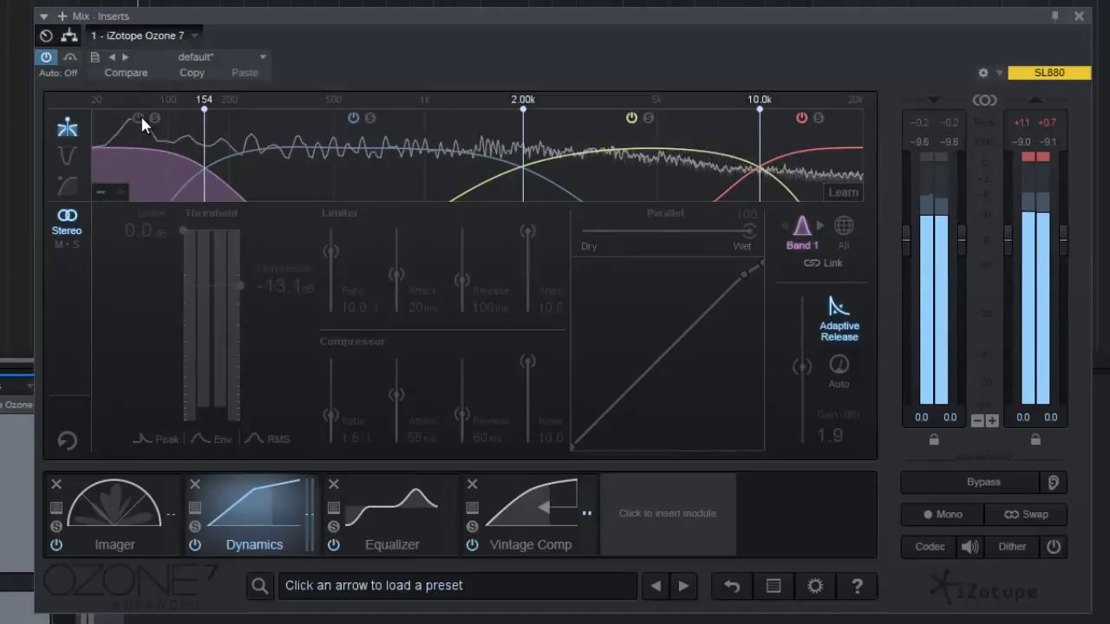
click(137, 116)
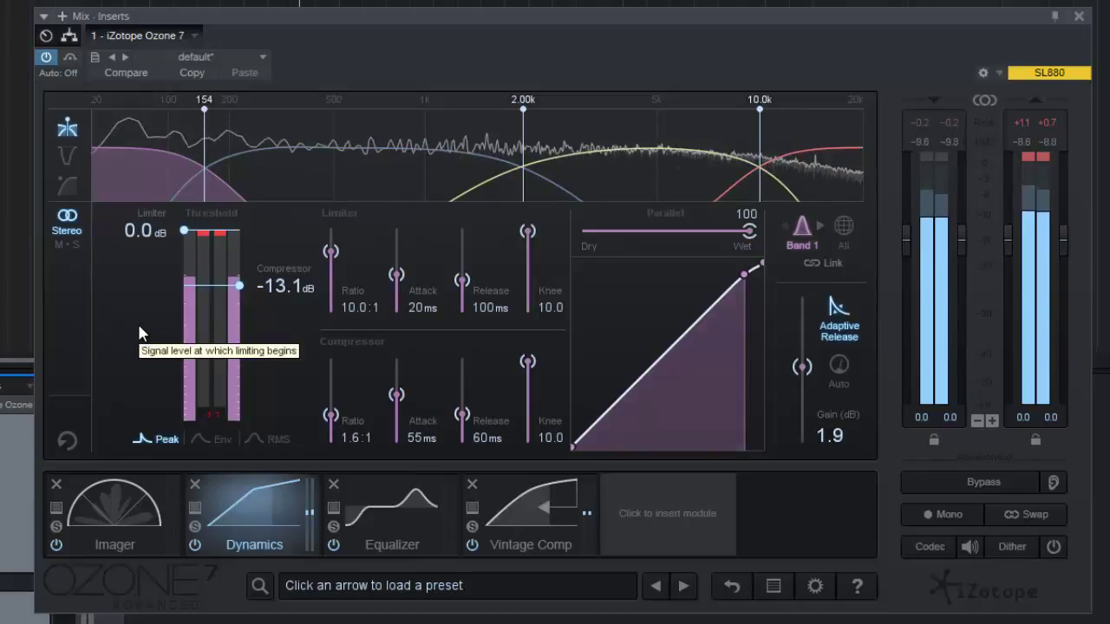
mouse_move(125, 152)
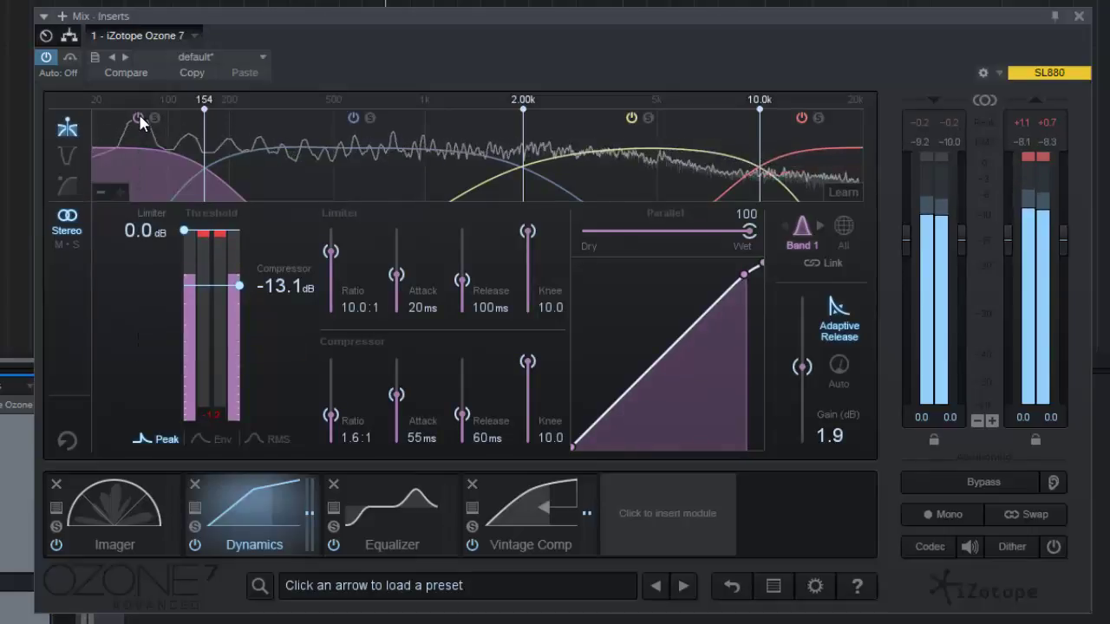
click(138, 117)
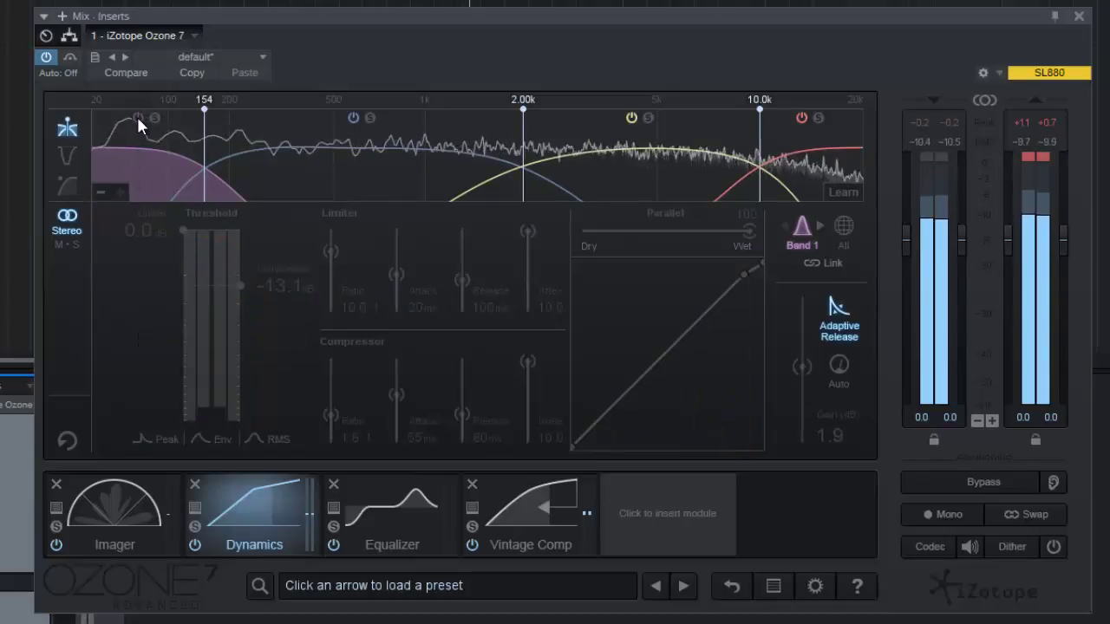
click(138, 117)
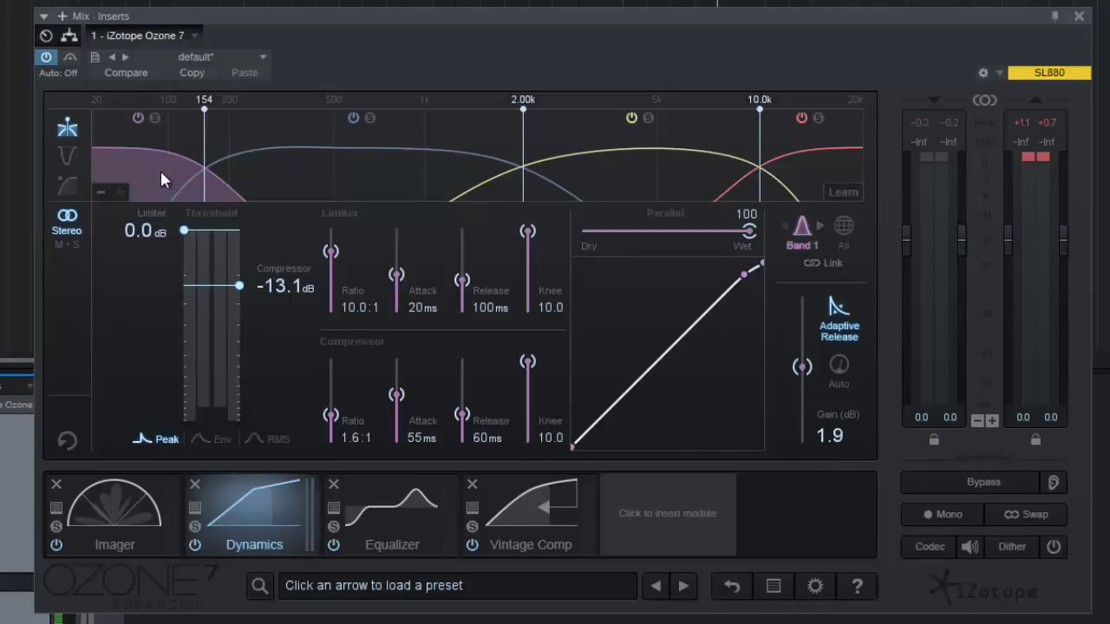
- Set band 1's gain to 1.2 dB during playback and compare the band switched off and on
key(space)
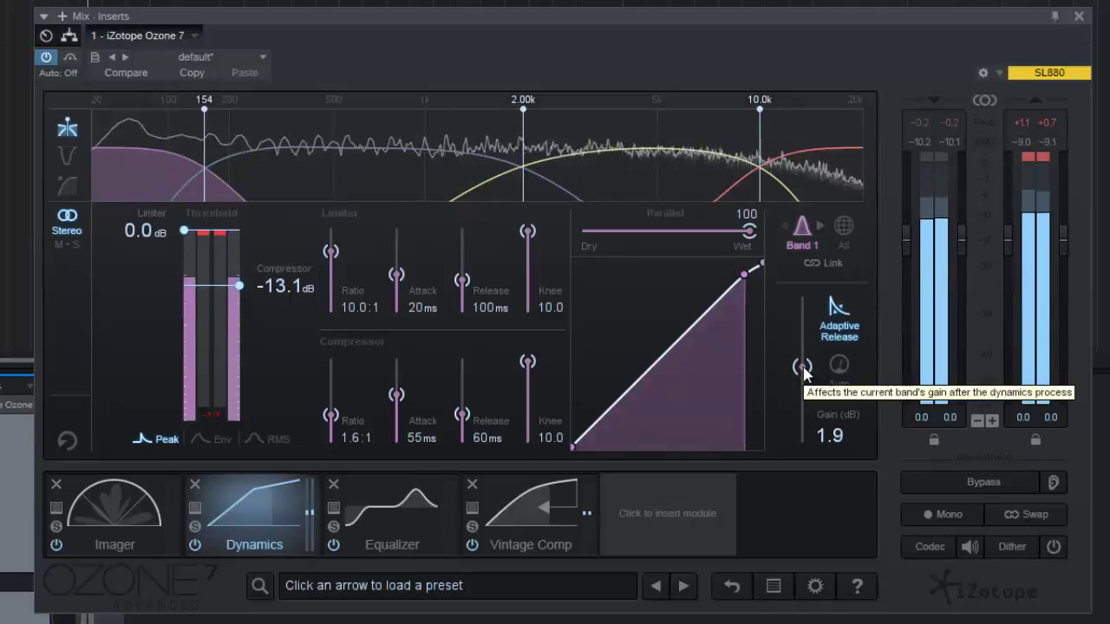
scroll(804, 371, down, 7)
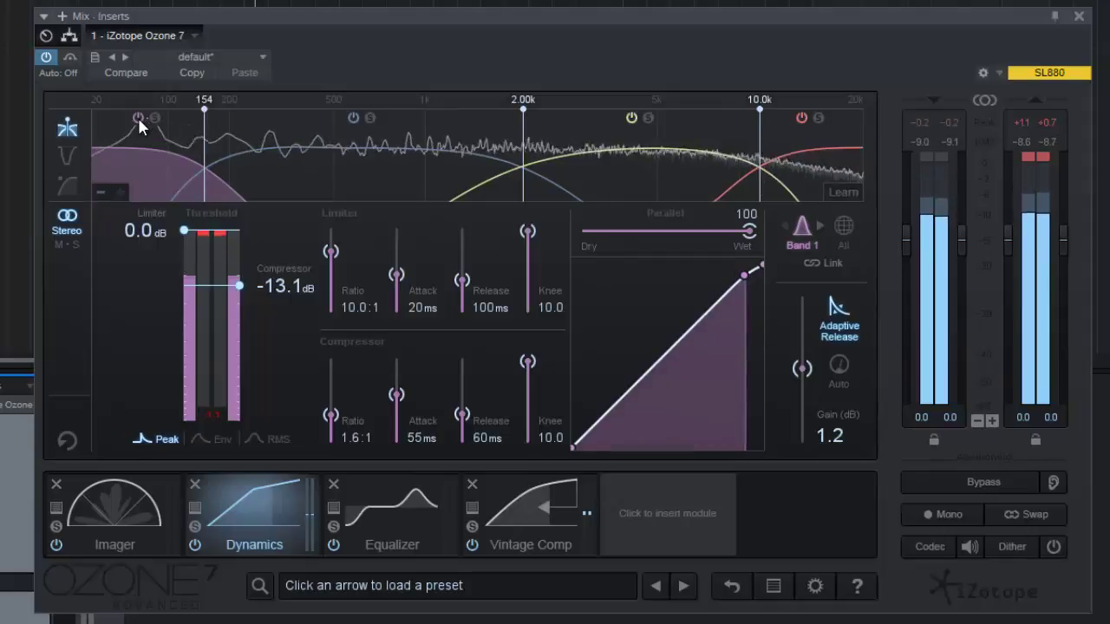
click(138, 117)
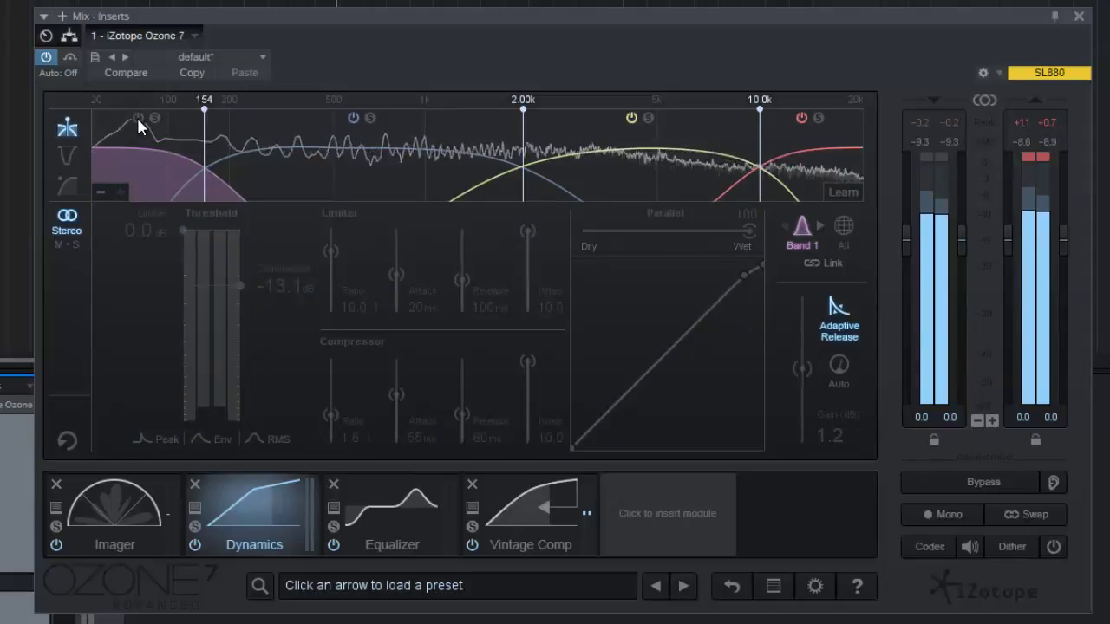
click(138, 117)
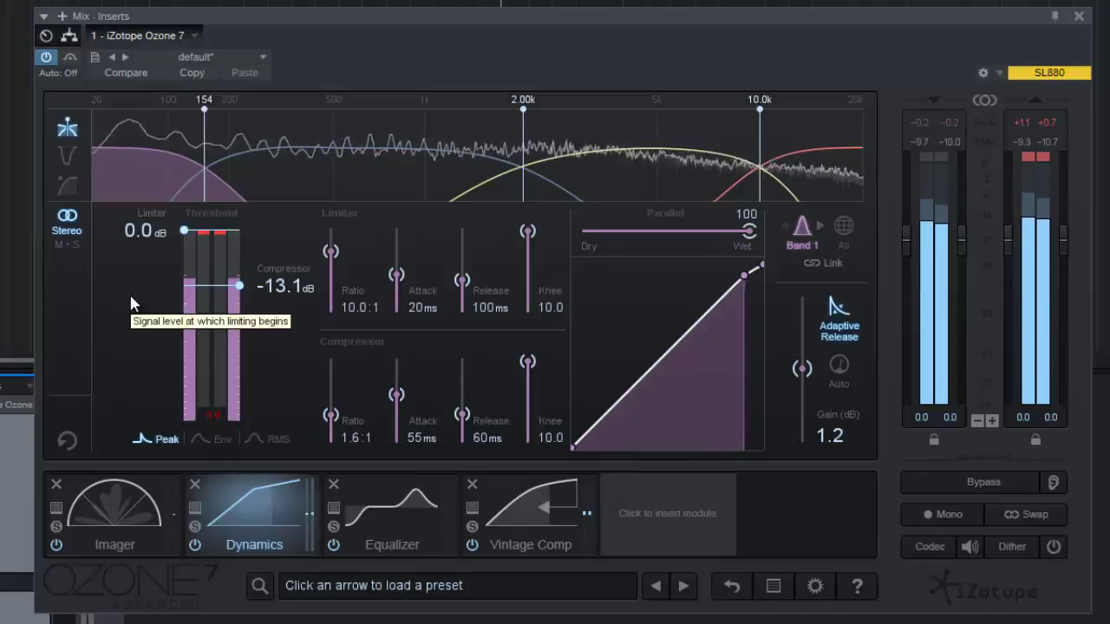
key(space)
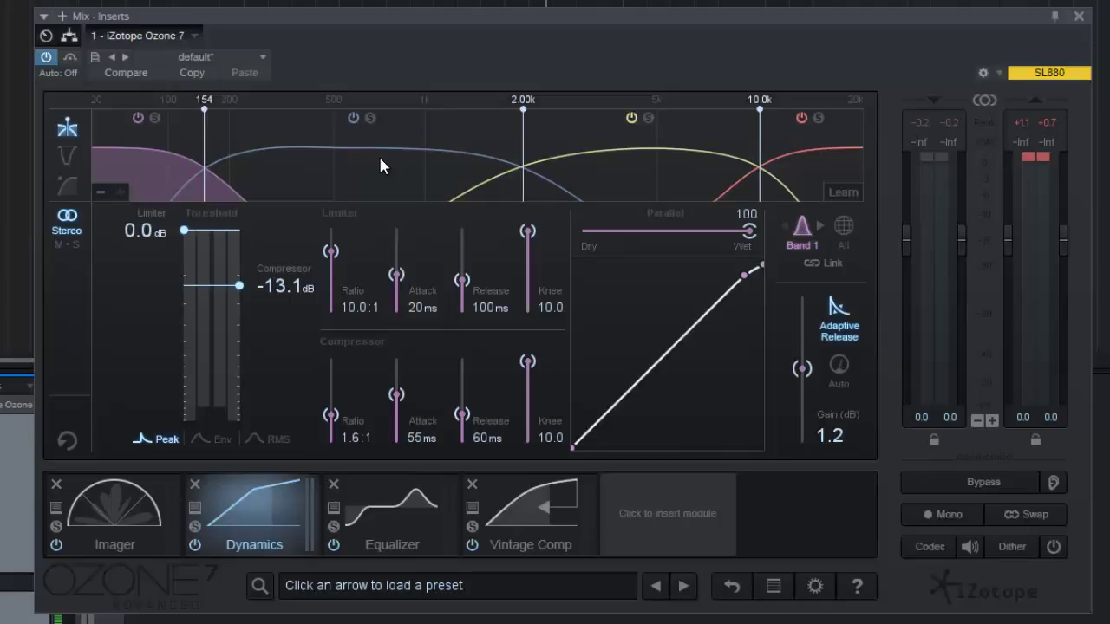
- Look through the compressor settings of bands 2, 4 and 3, then reselect band 1
click(412, 159)
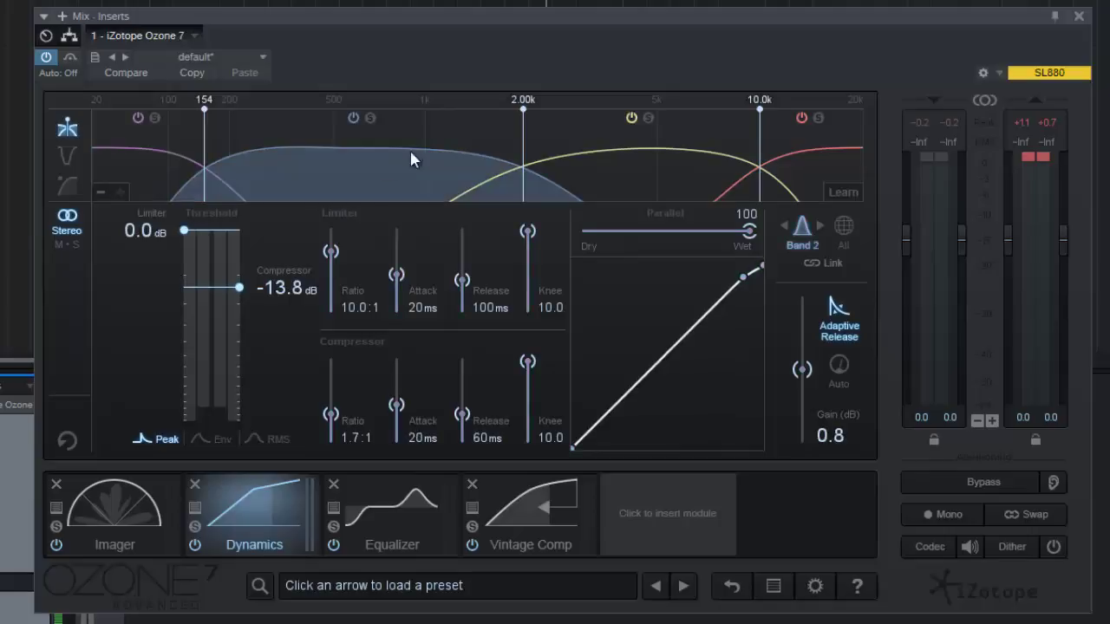
click(653, 178)
click(827, 178)
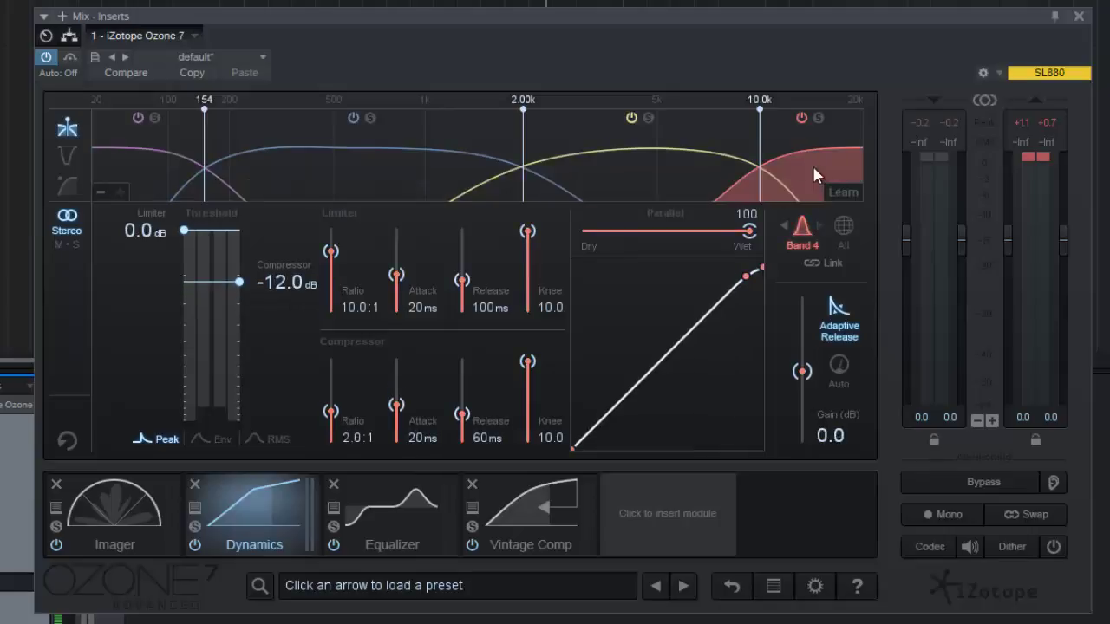
click(662, 176)
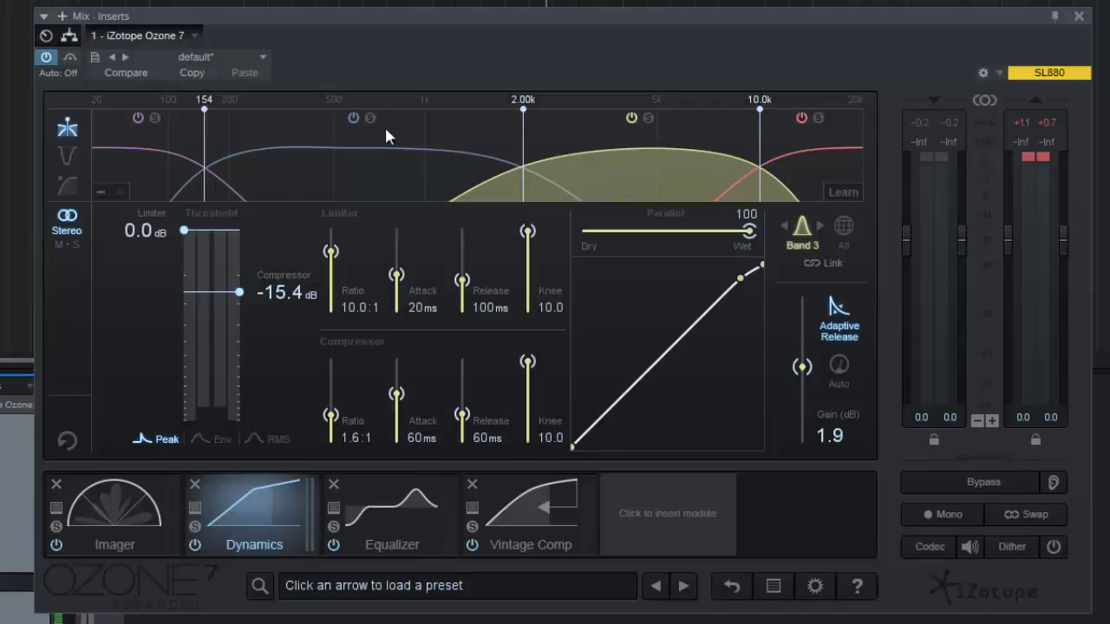
click(154, 173)
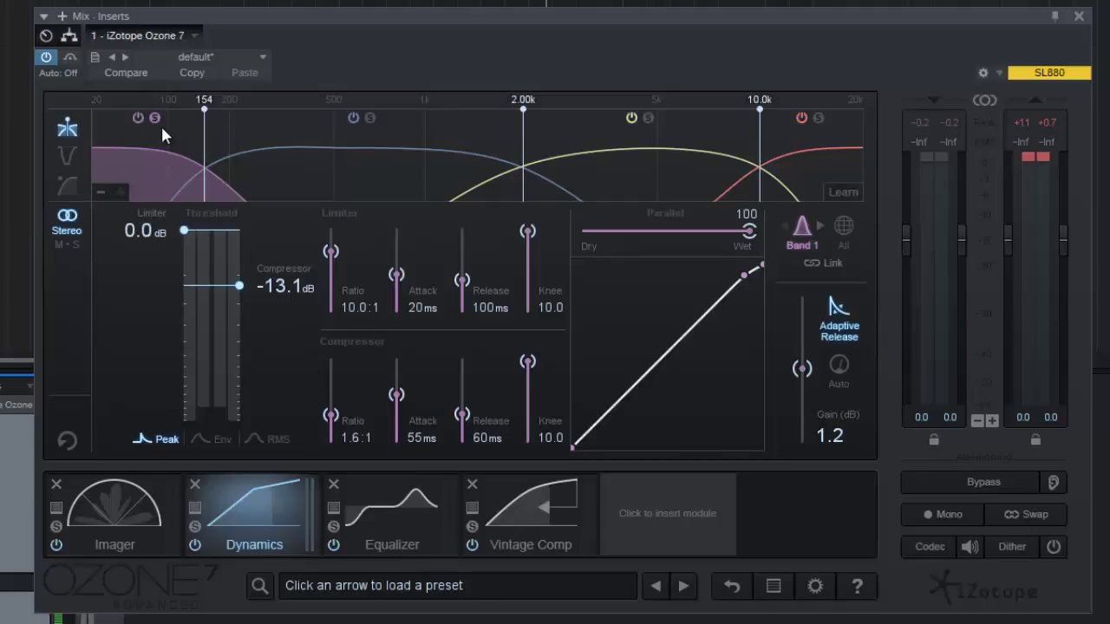
- Play the mix to examine the gain reduction of band 1 and then band 2
key(space)
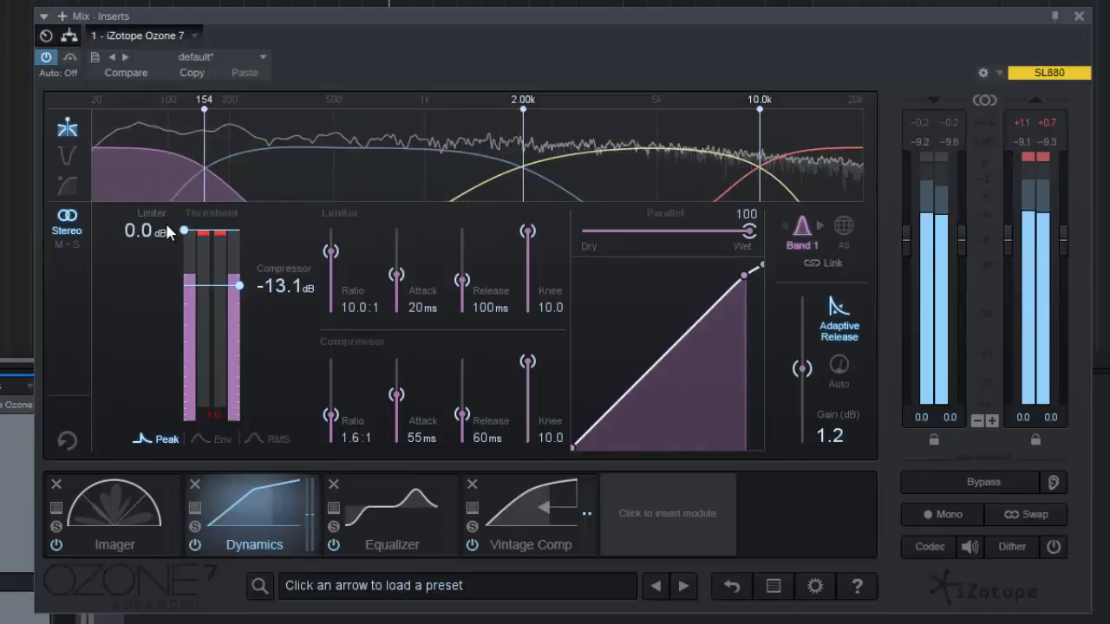
click(378, 158)
key(space)
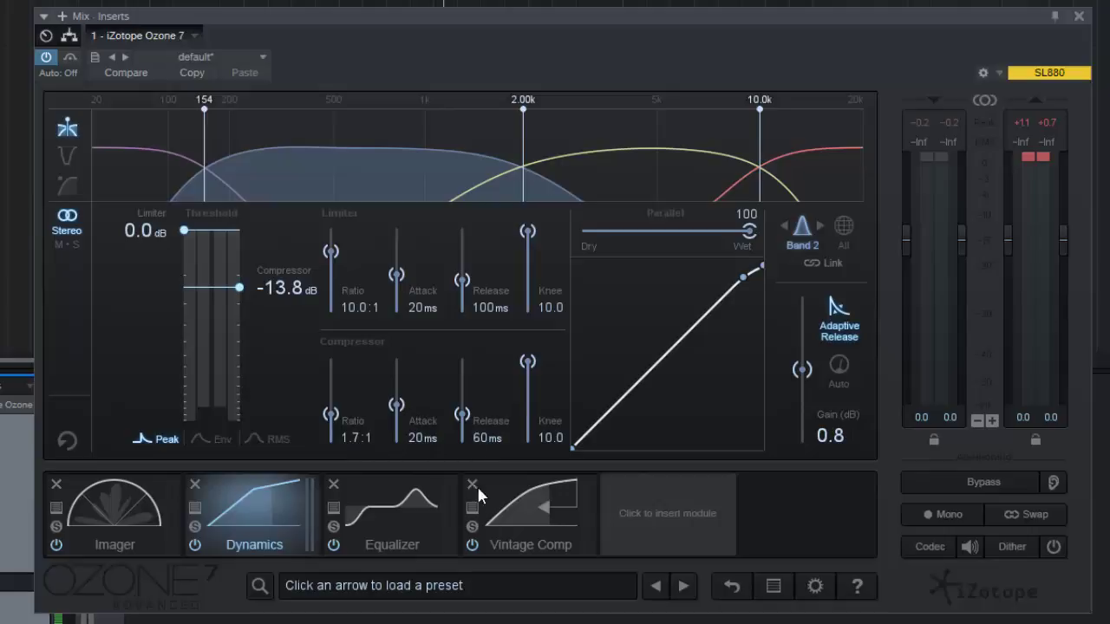
key(space)
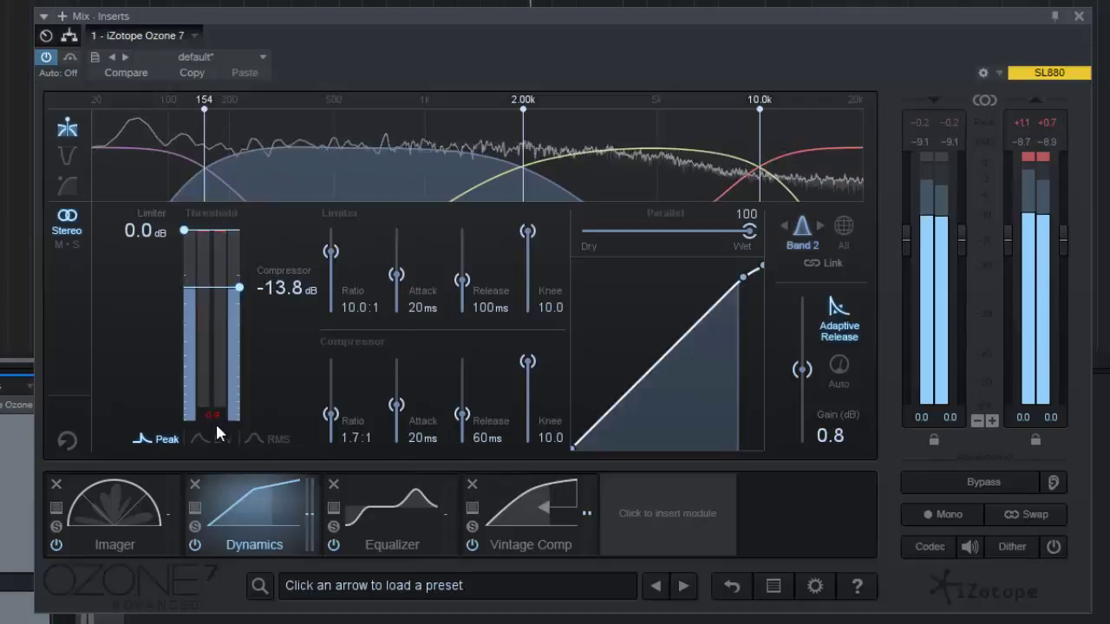
key(space)
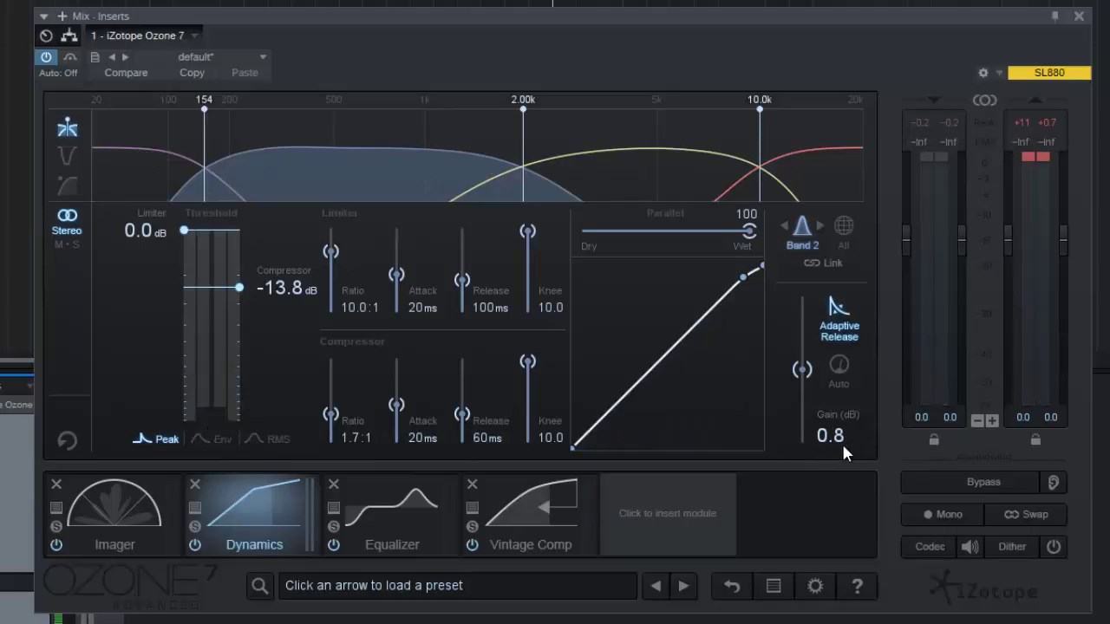
- Compare the threshold, ratio and attack settings of bands 2 and 3, ending on band 2
mouse_move(472, 128)
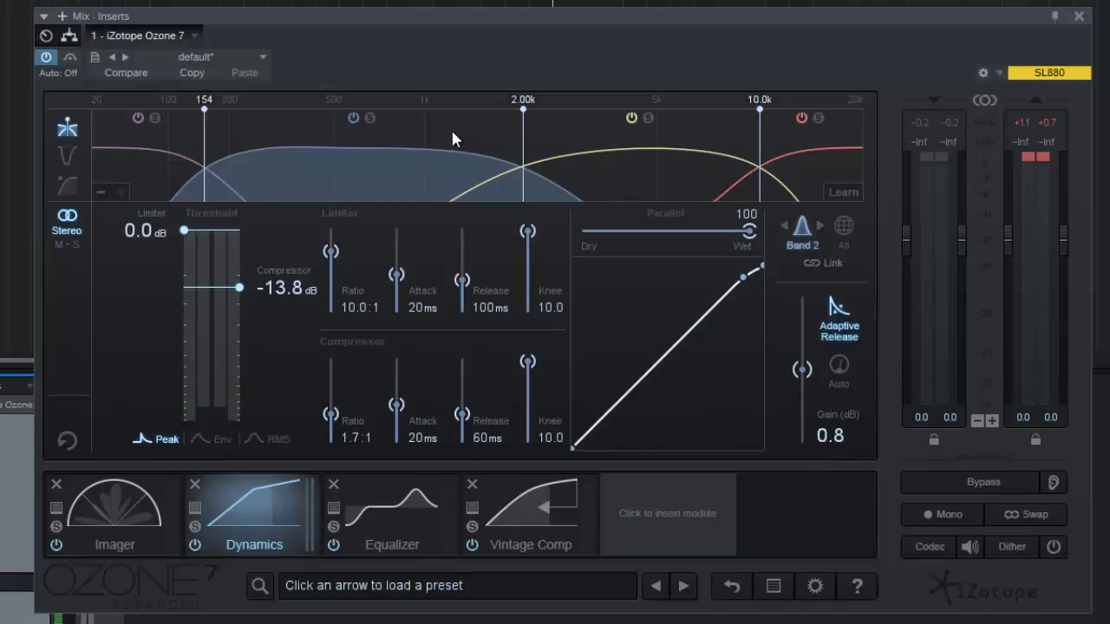
click(622, 166)
click(442, 175)
click(633, 185)
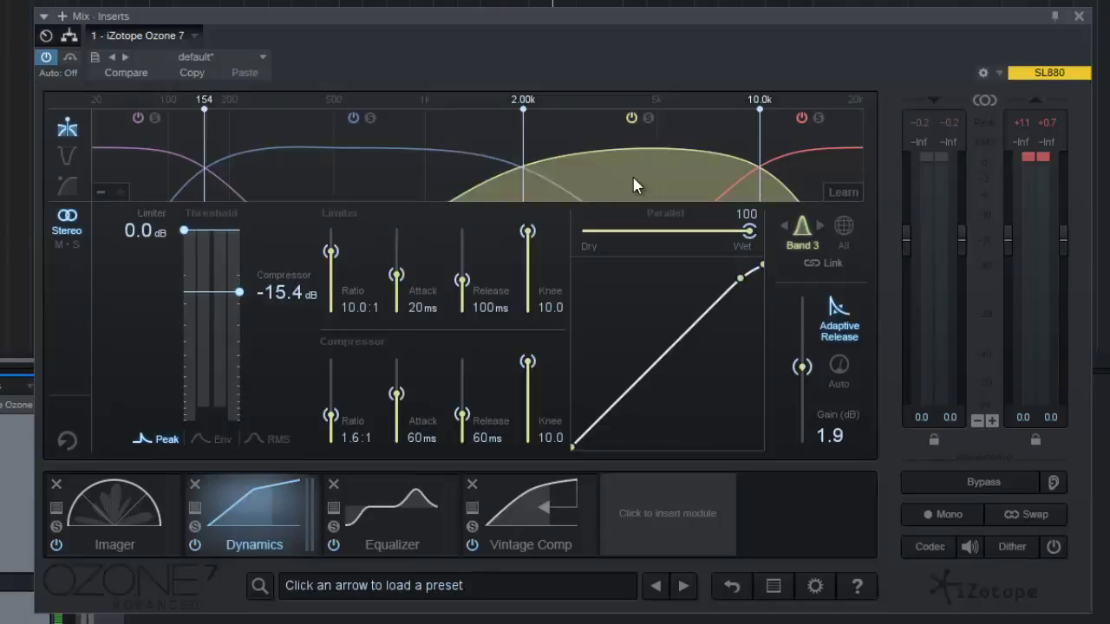
click(439, 186)
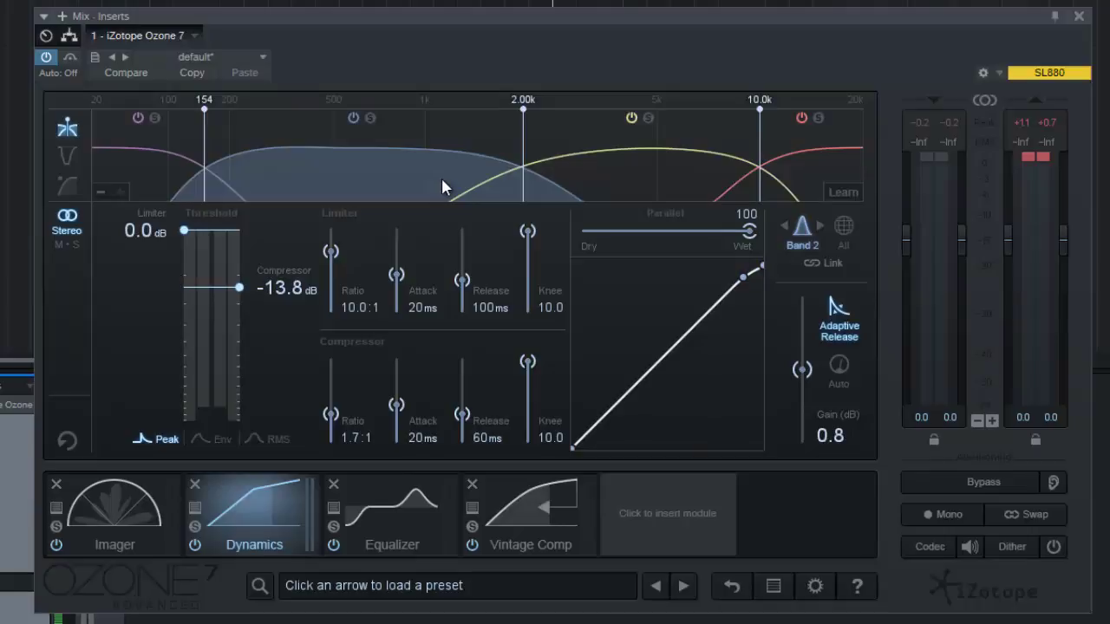
- Try RMS level detection on band 2, return to Peak, and play the mix to examine its gain reduction
click(279, 440)
click(164, 440)
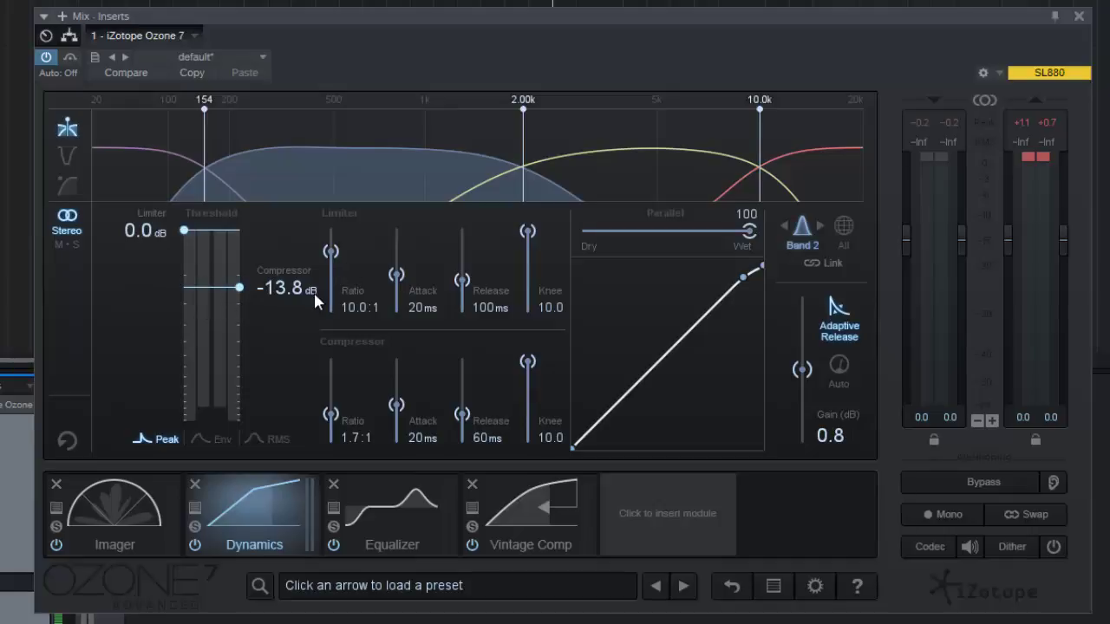
key(space)
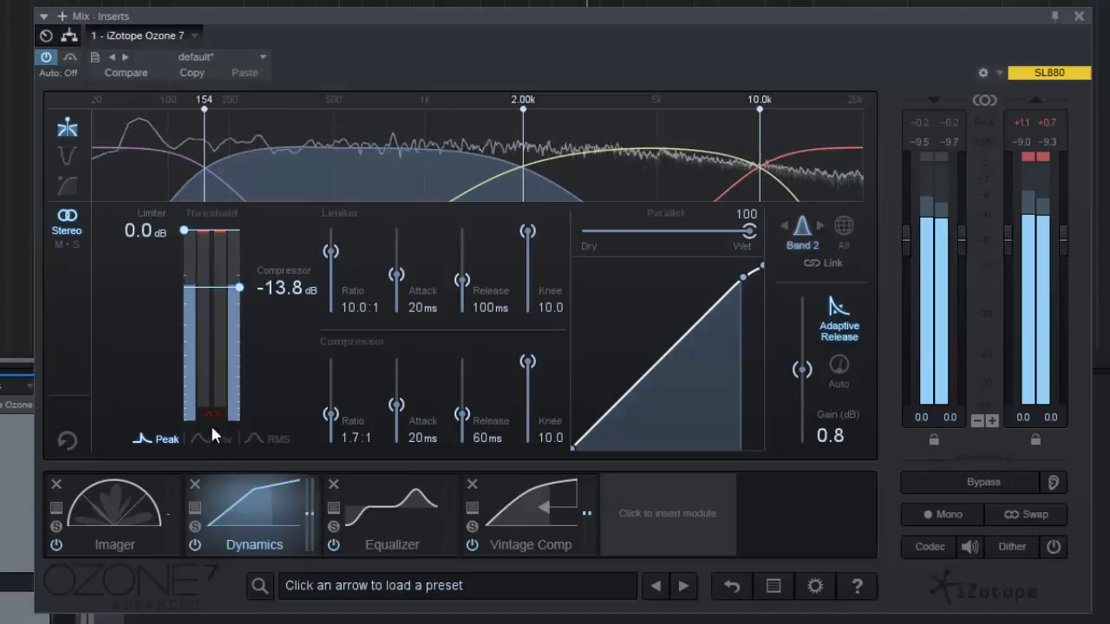
key(space)
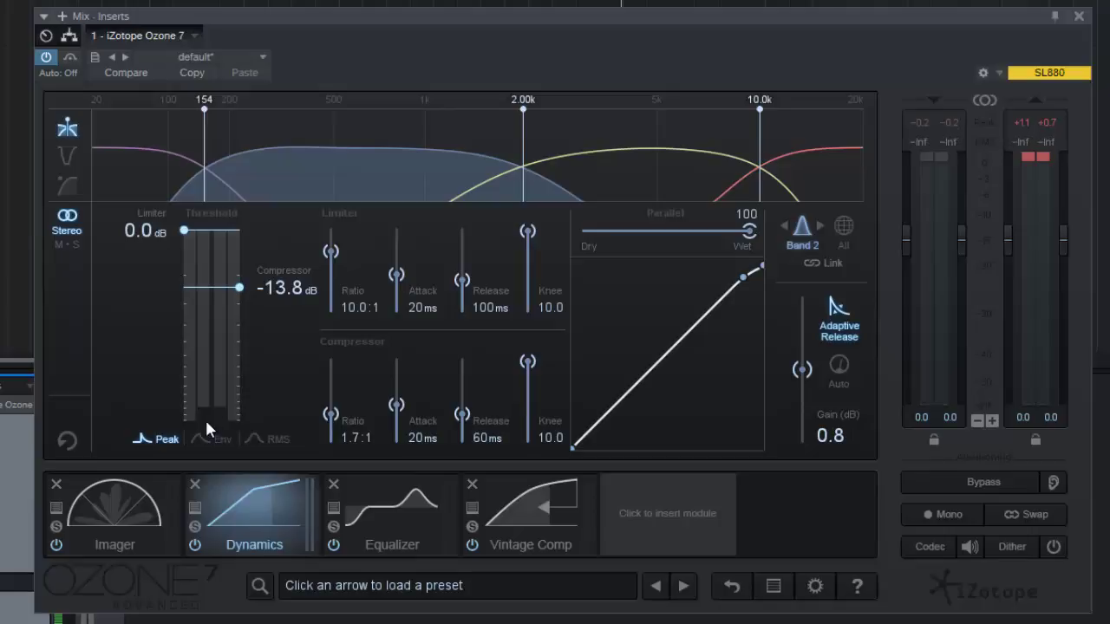
key(space)
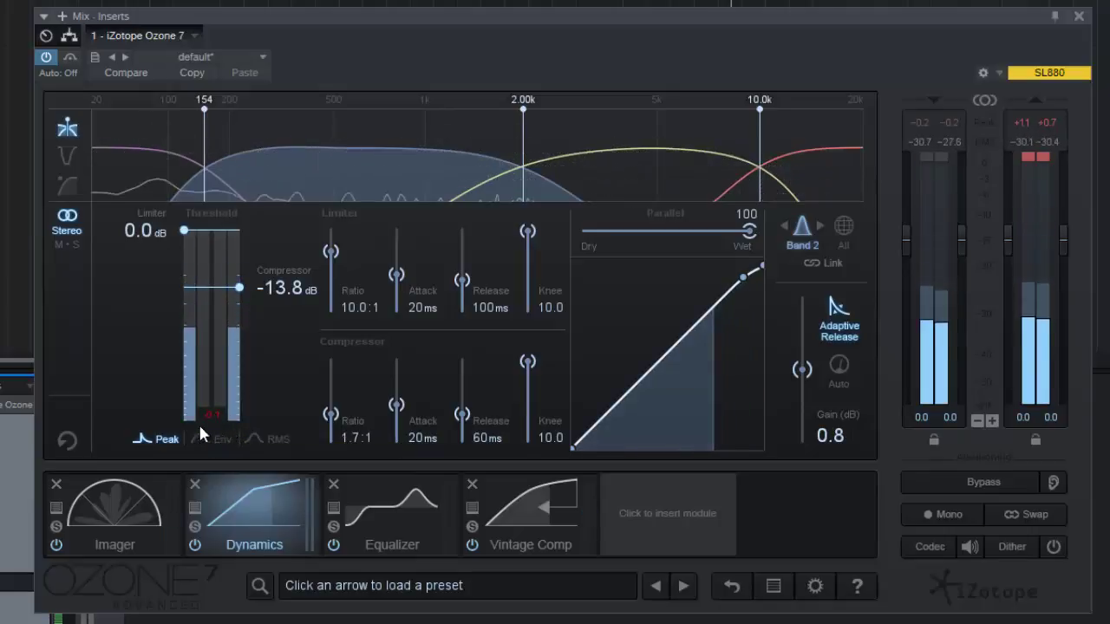
key(space)
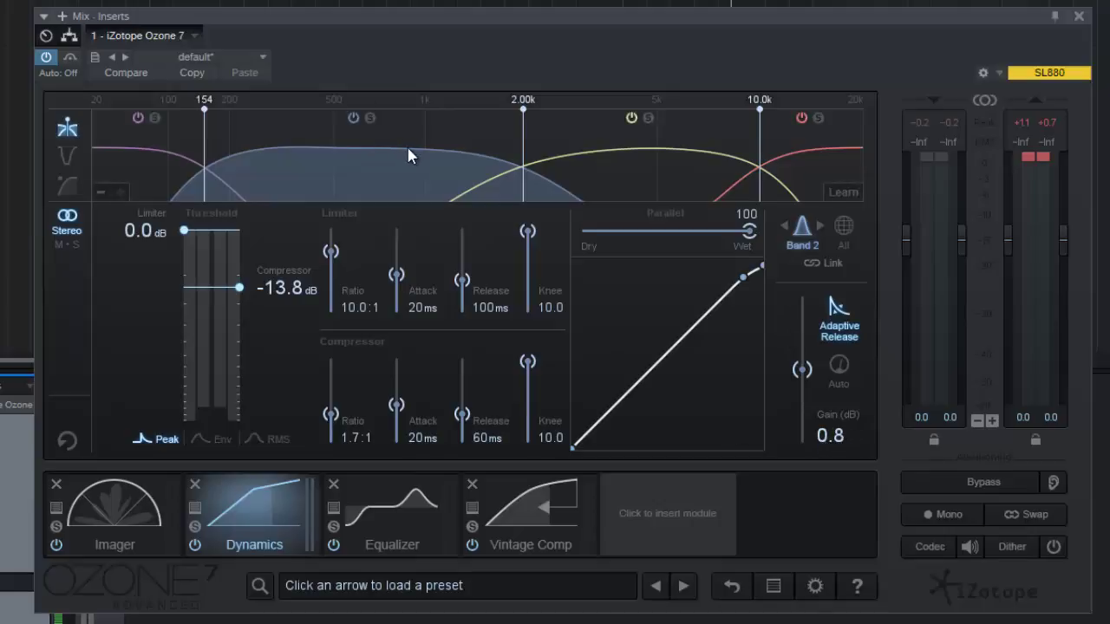
- Try band 2's gain at 0.4 dB during playback, then return it to 0.8 dB
key(space)
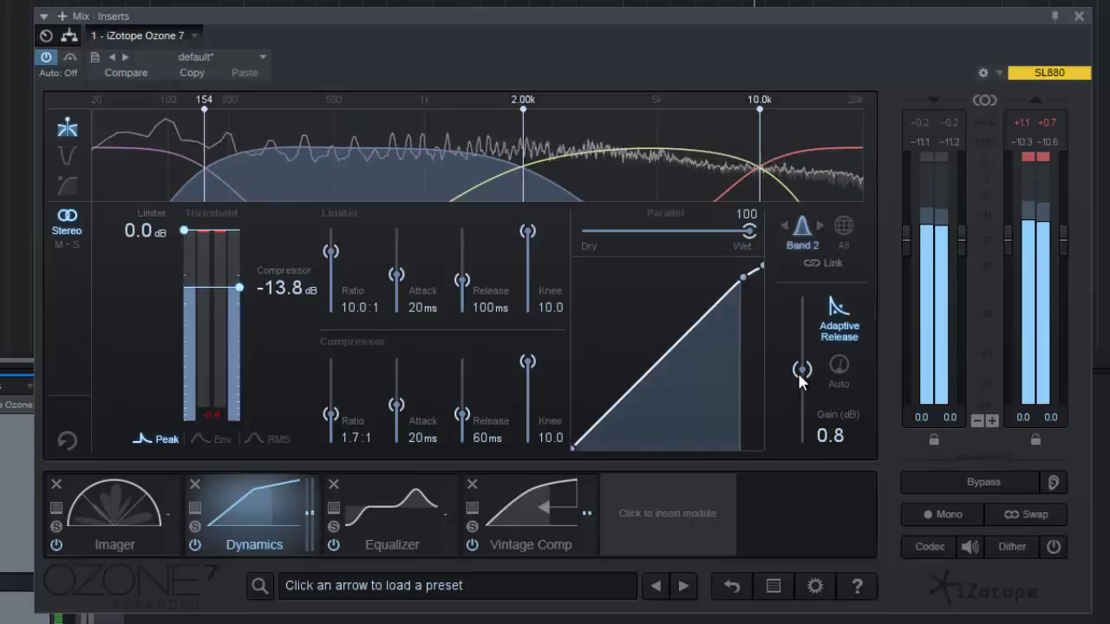
mouse_move(803, 370)
mouse_down()
mouse_move(806, 350)
mouse_move(803, 392)
mouse_move(807, 371)
mouse_up()
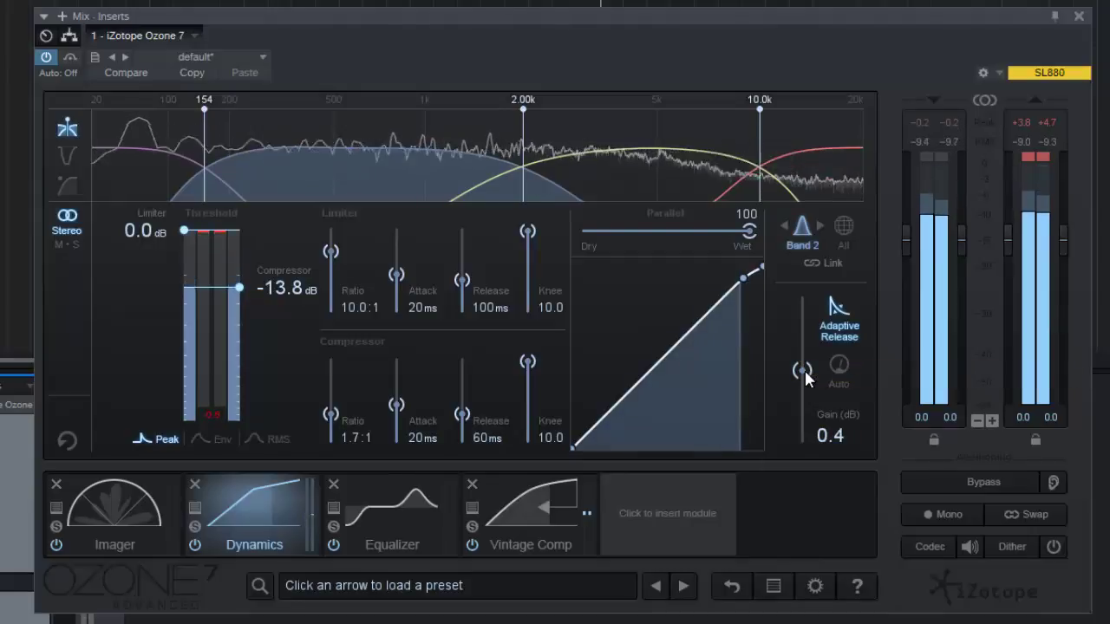
scroll(799, 371, up, 1)
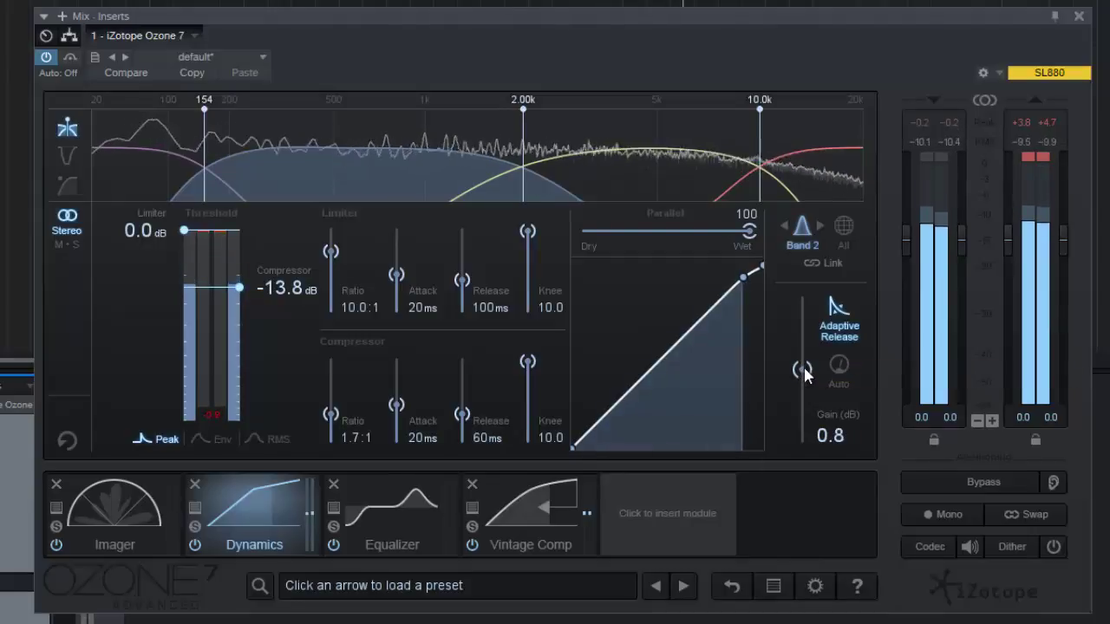
- Set band 2's Parallel mix to 49 and compare the result with all Ozone processing bypassed
mouse_move(345, 116)
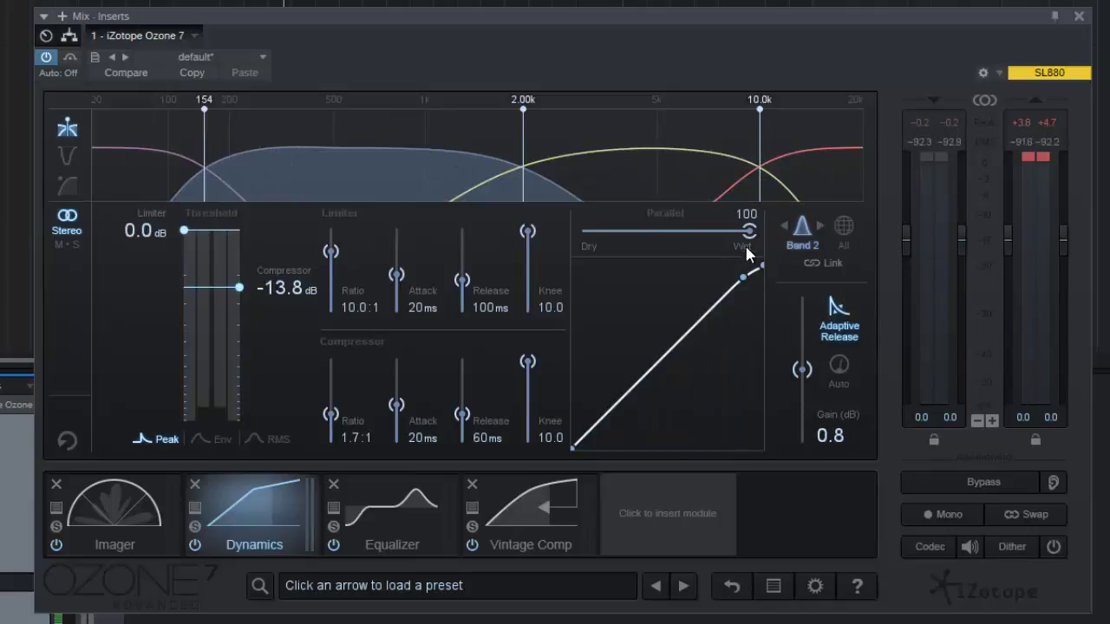
drag(749, 231, 664, 234)
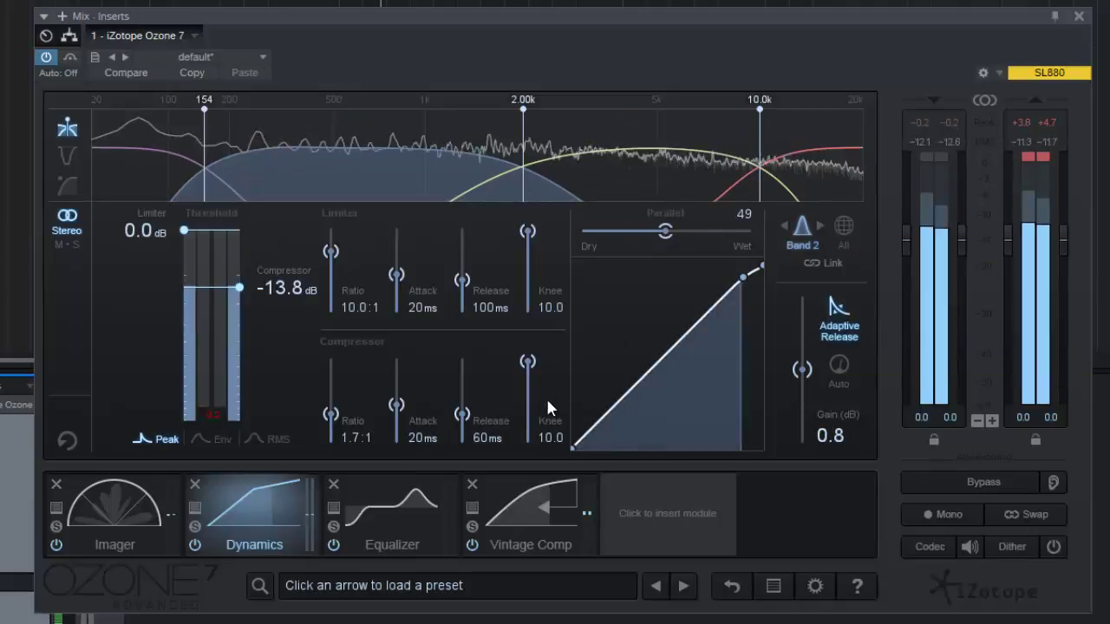
click(957, 485)
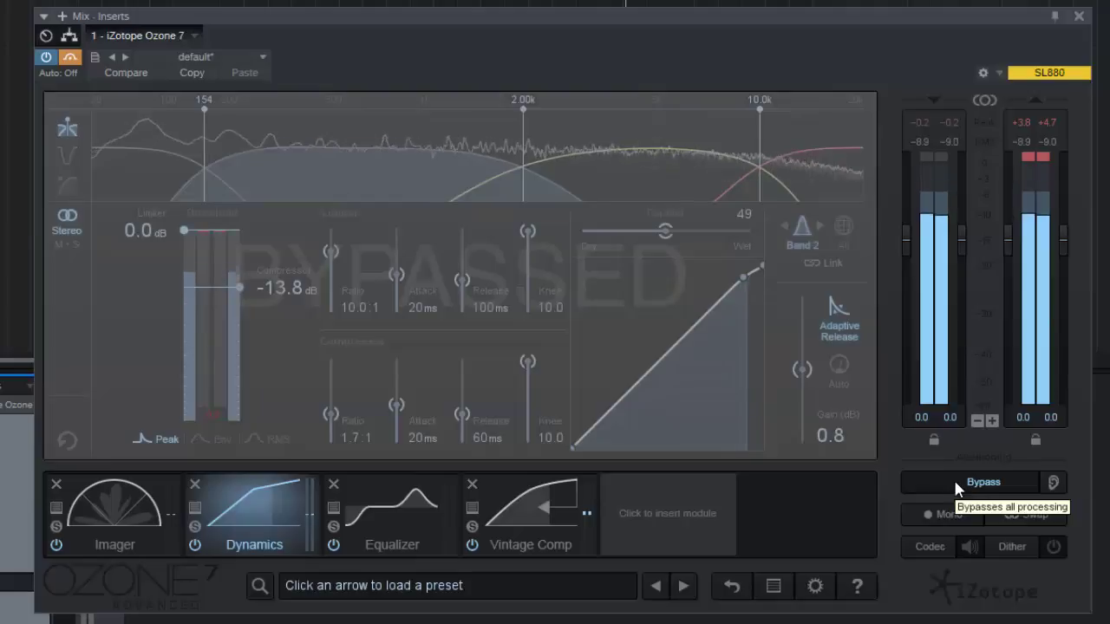
click(956, 487)
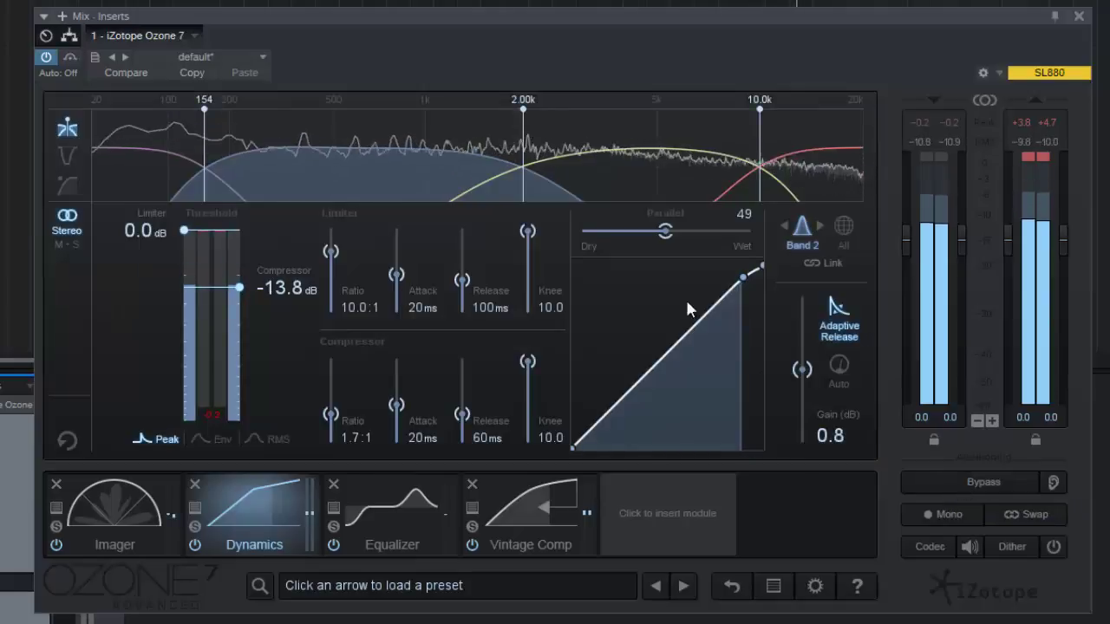
- Set Dynamics band 2's Parallel mix to 100 and compare the sound with all Ozone processing bypassed
mouse_move(139, 119)
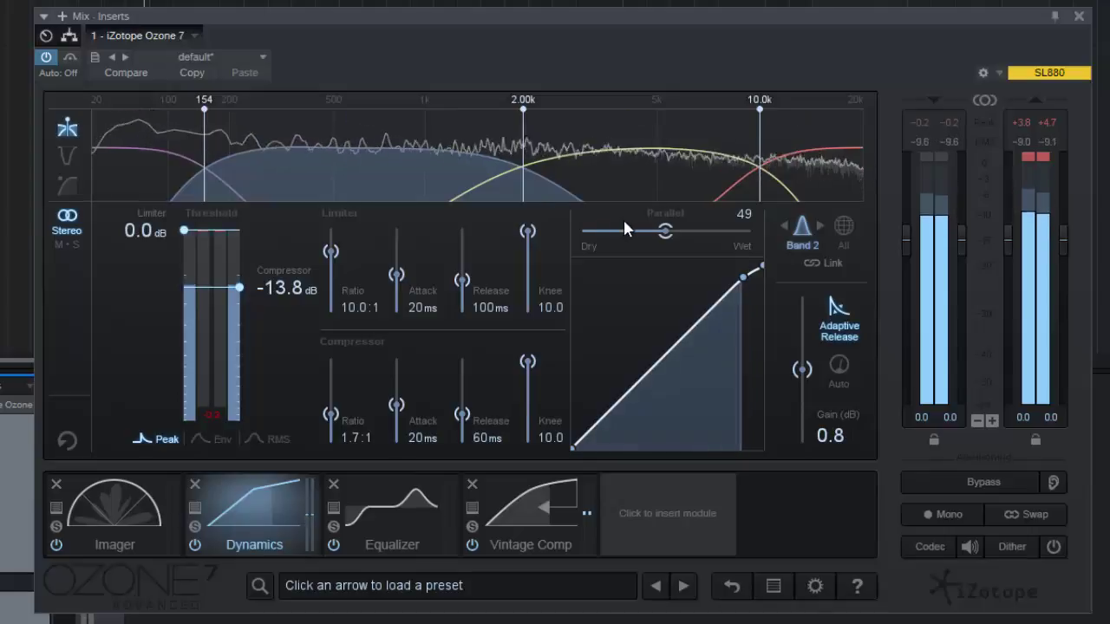
drag(664, 229, 685, 229)
drag(722, 232, 757, 229)
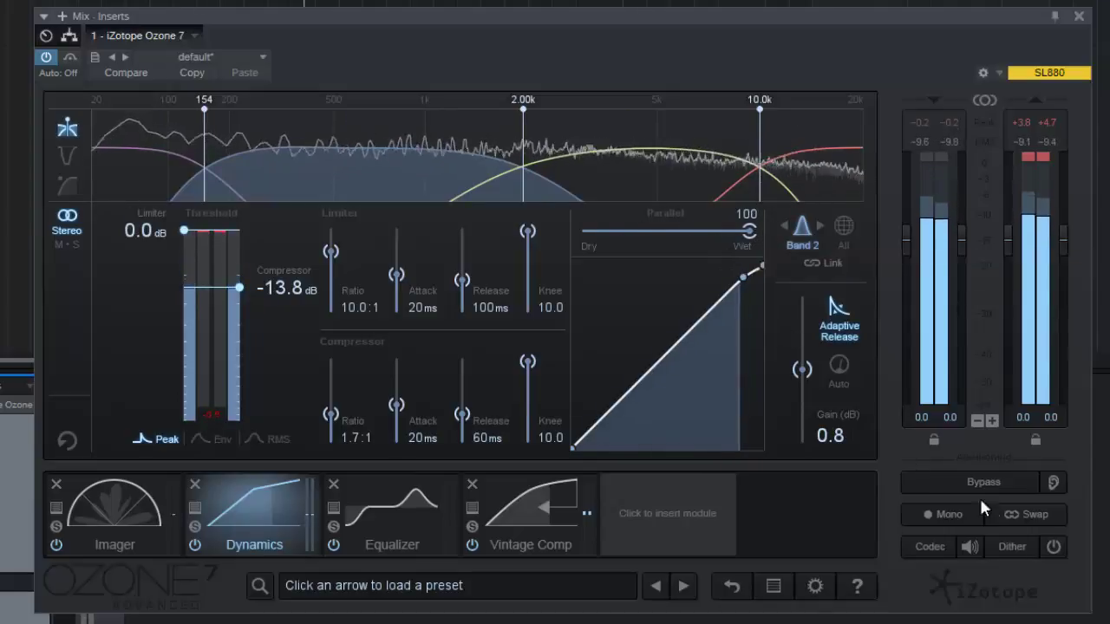
click(997, 482)
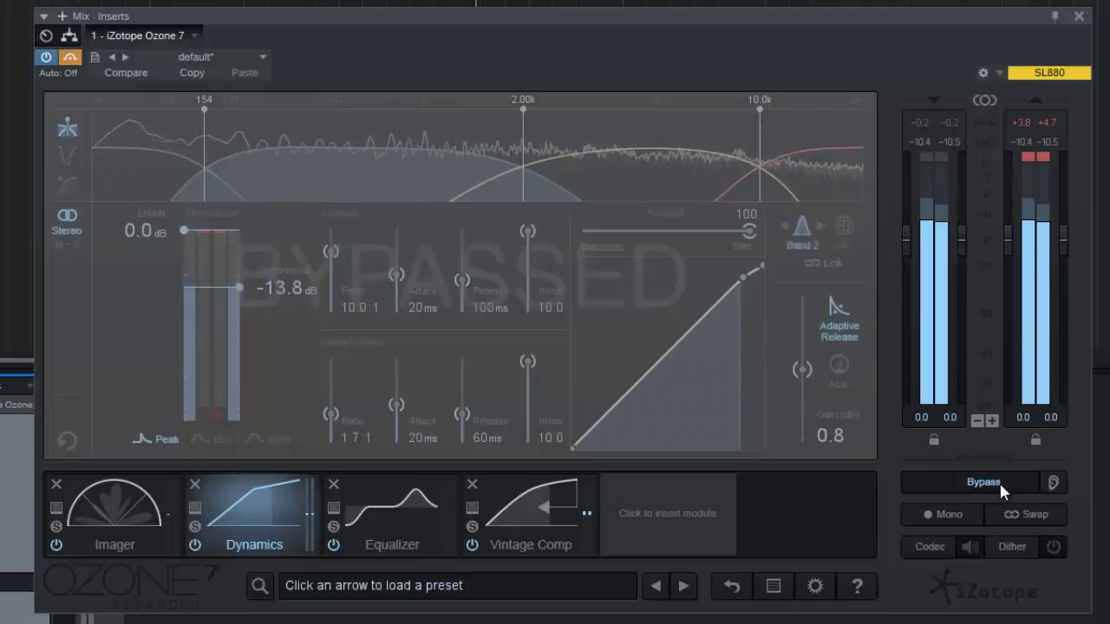
click(999, 481)
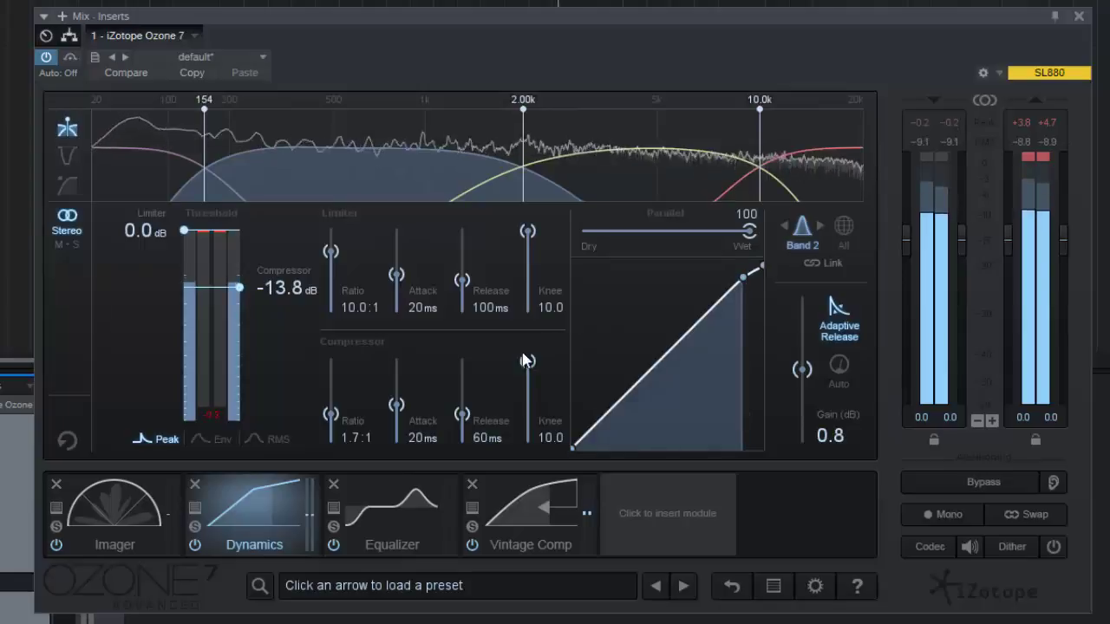
- Stop playback and review the Dynamics compressor settings of bands 3 and 4
key(space)
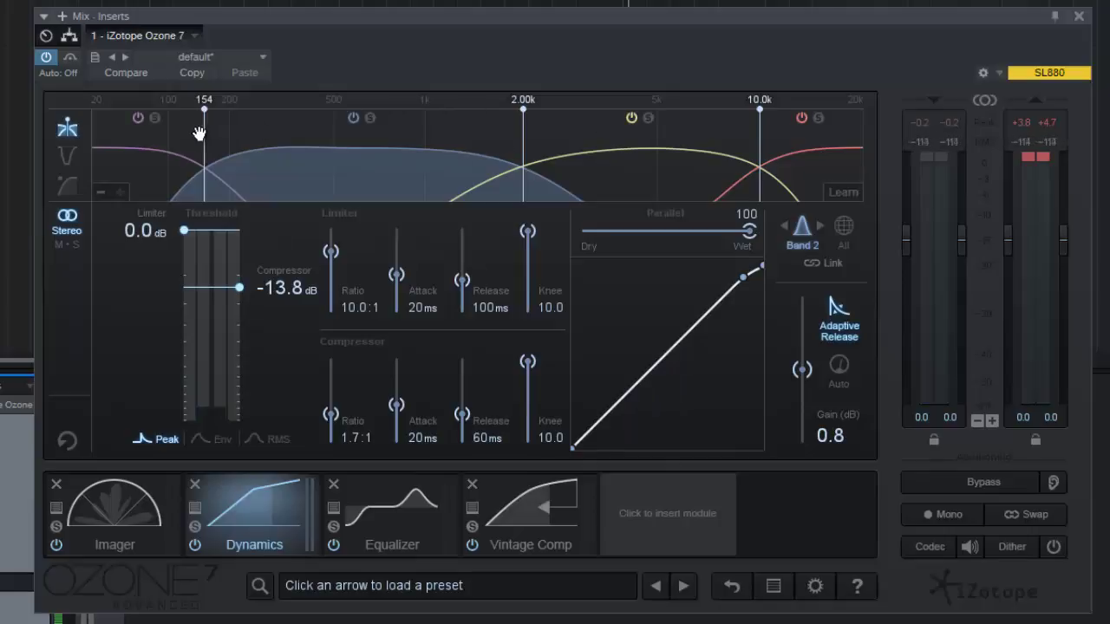
click(605, 166)
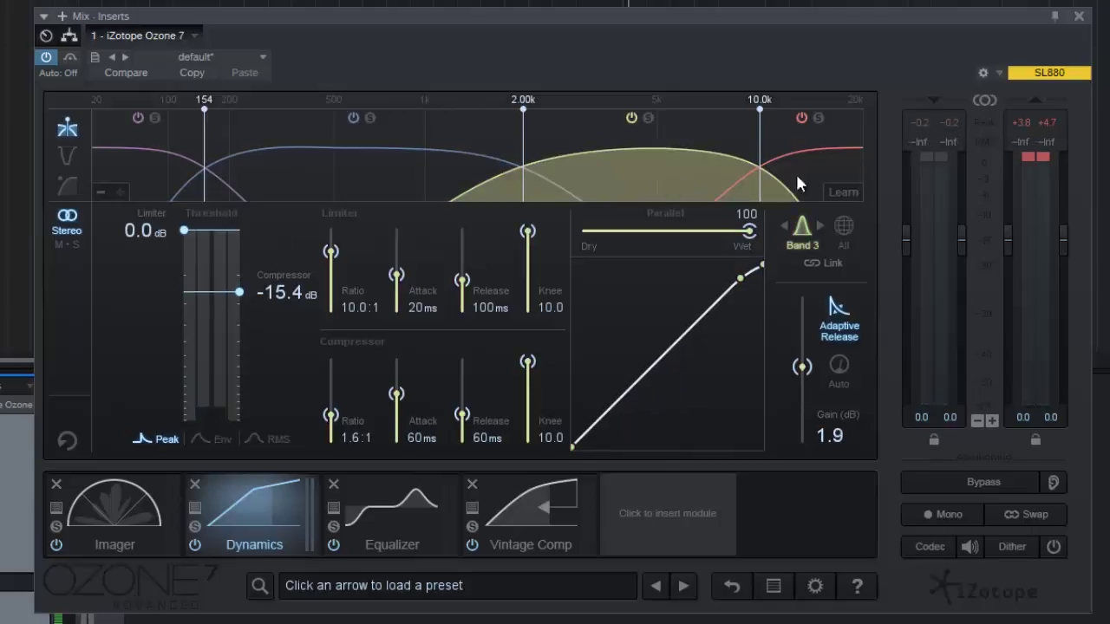
click(822, 169)
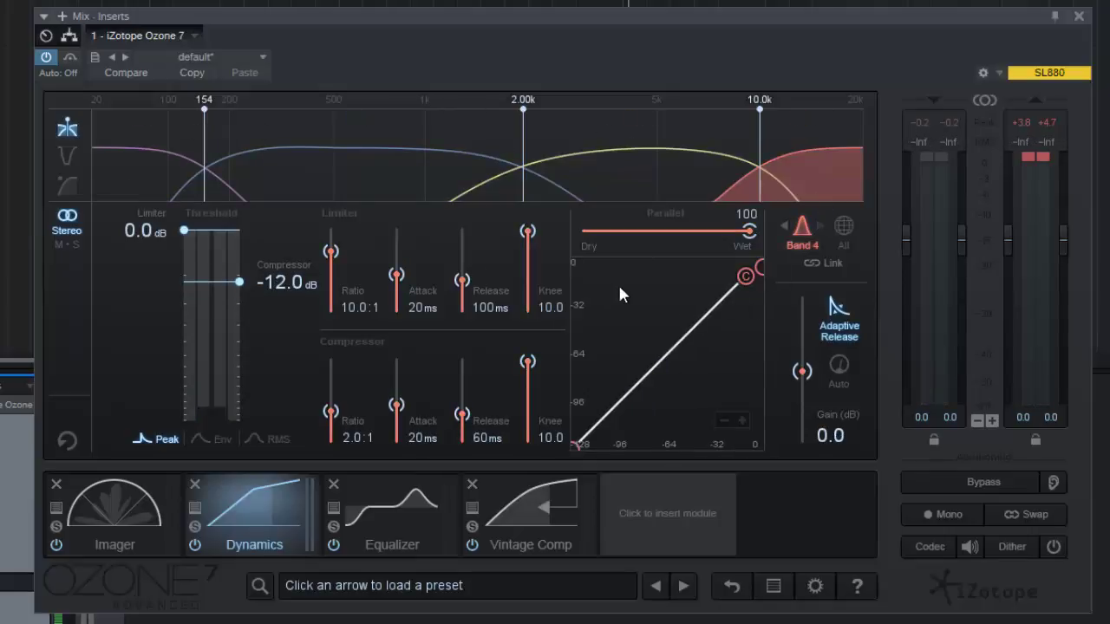
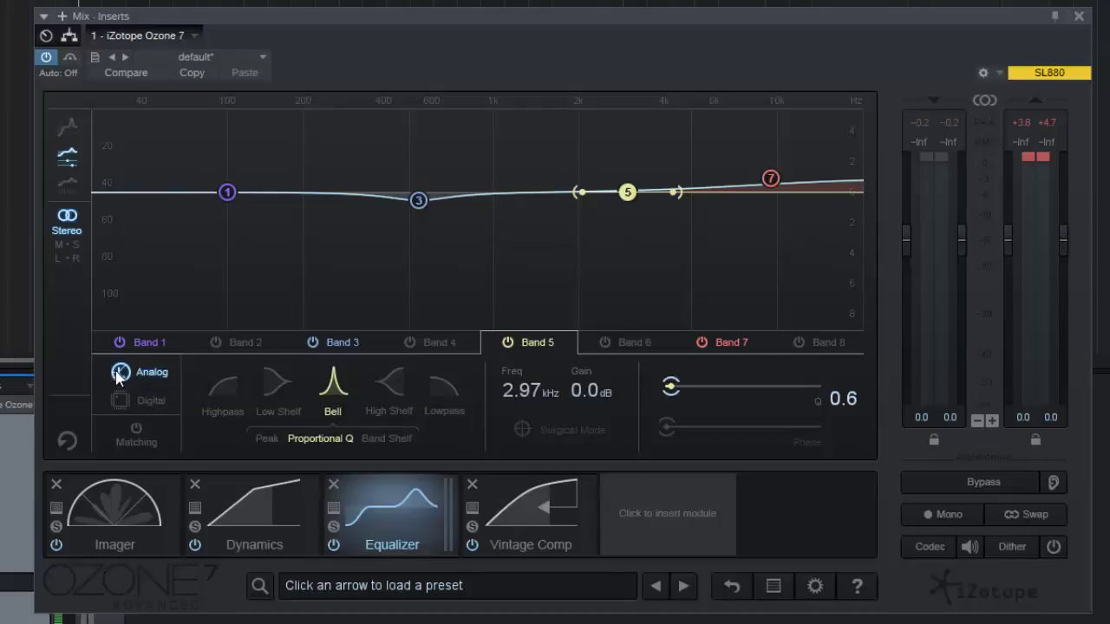
- Try the Equalizer's Digital filter mode and band 5's Phase control, then return to Analog mode
click(146, 401)
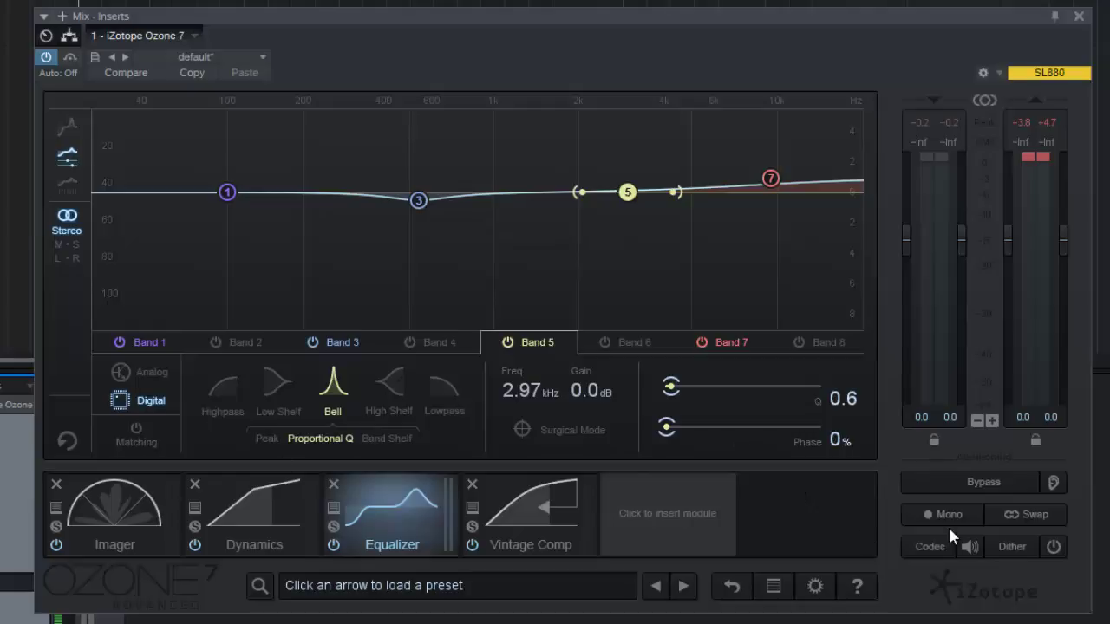
drag(684, 436, 604, 436)
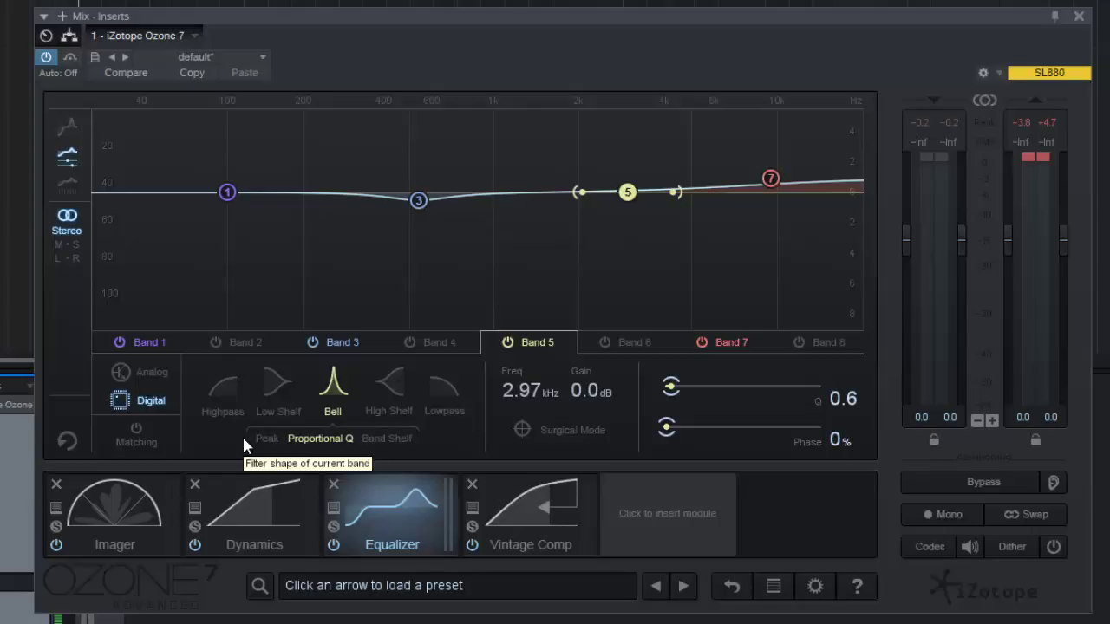
click(150, 378)
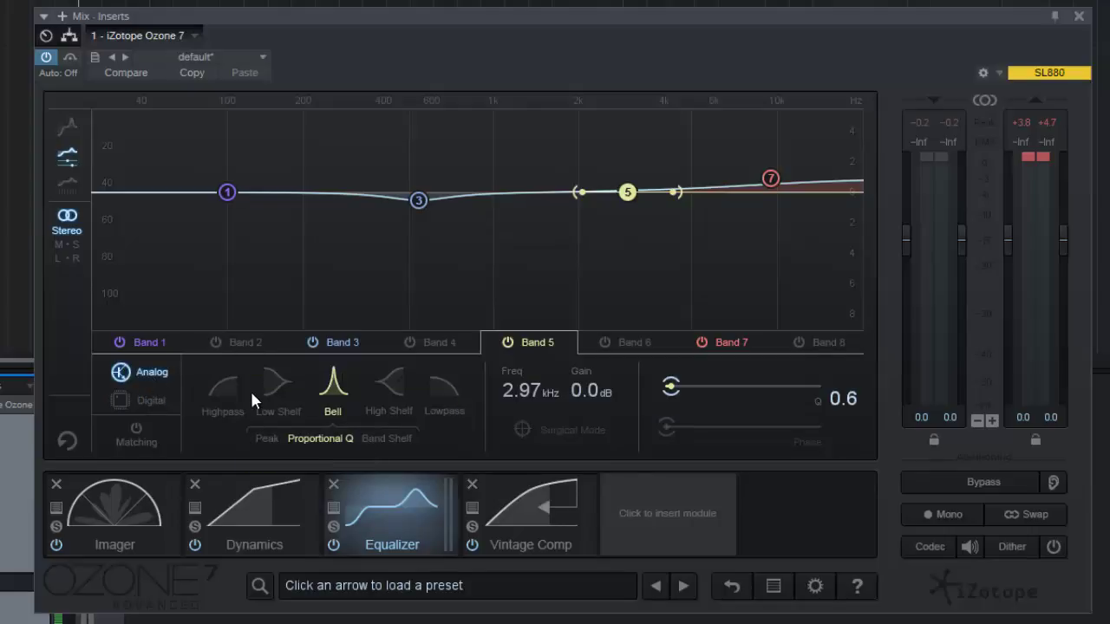
- Enable Equalizer band 2 and set band 5's Q to 0.2
click(442, 343)
click(342, 340)
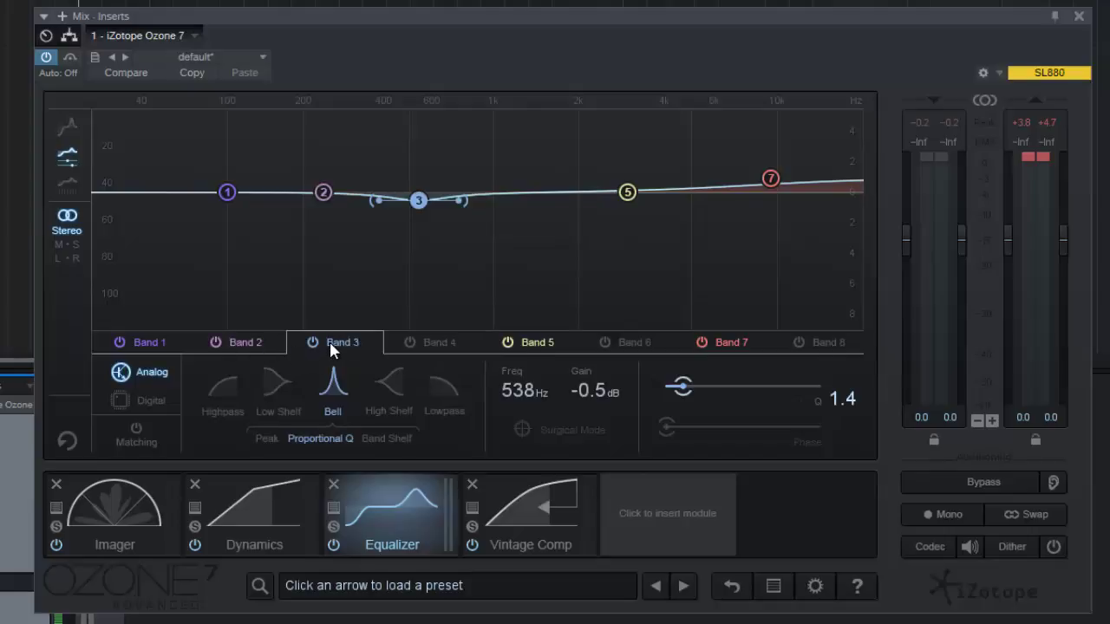
click(542, 345)
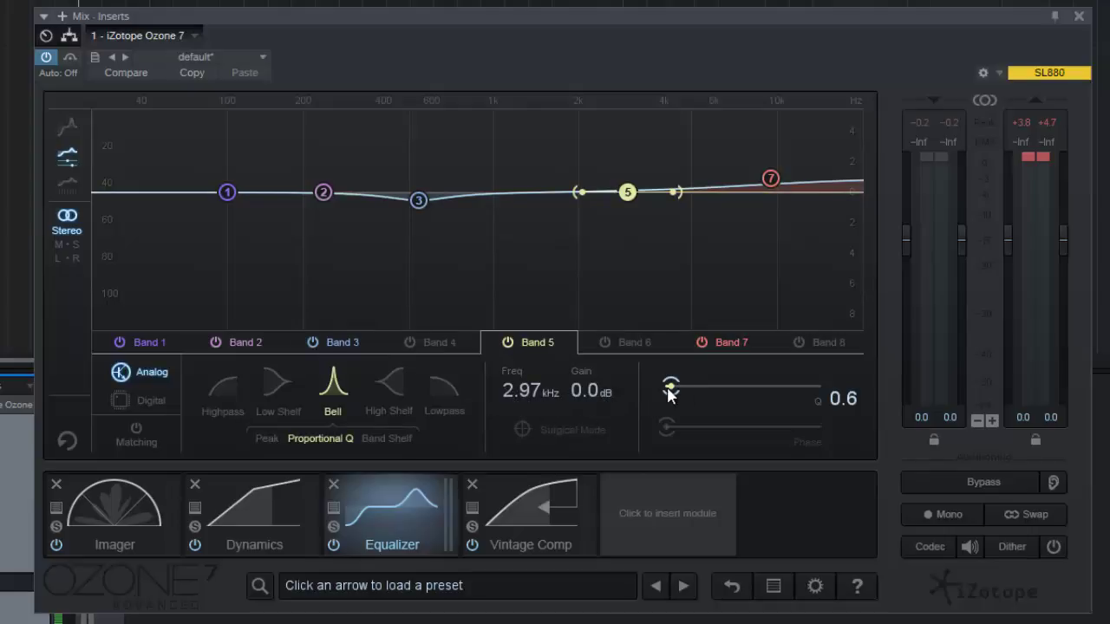
drag(686, 389, 657, 382)
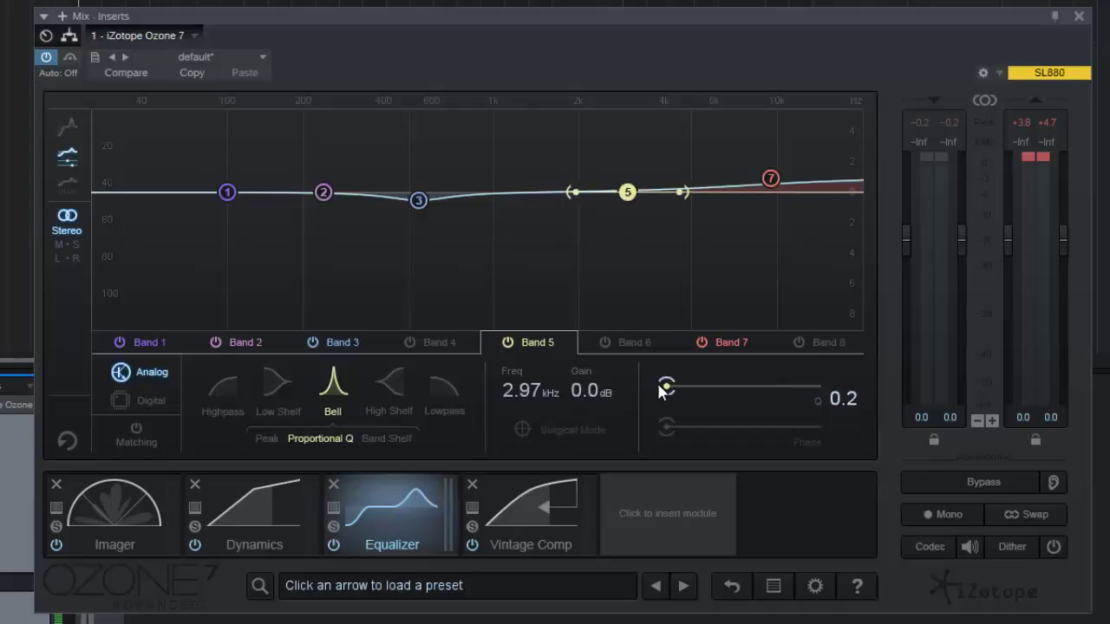
- View the Equalizer's Matching controls for reference audio, target audio and matched curve, then return to the band settings
click(135, 441)
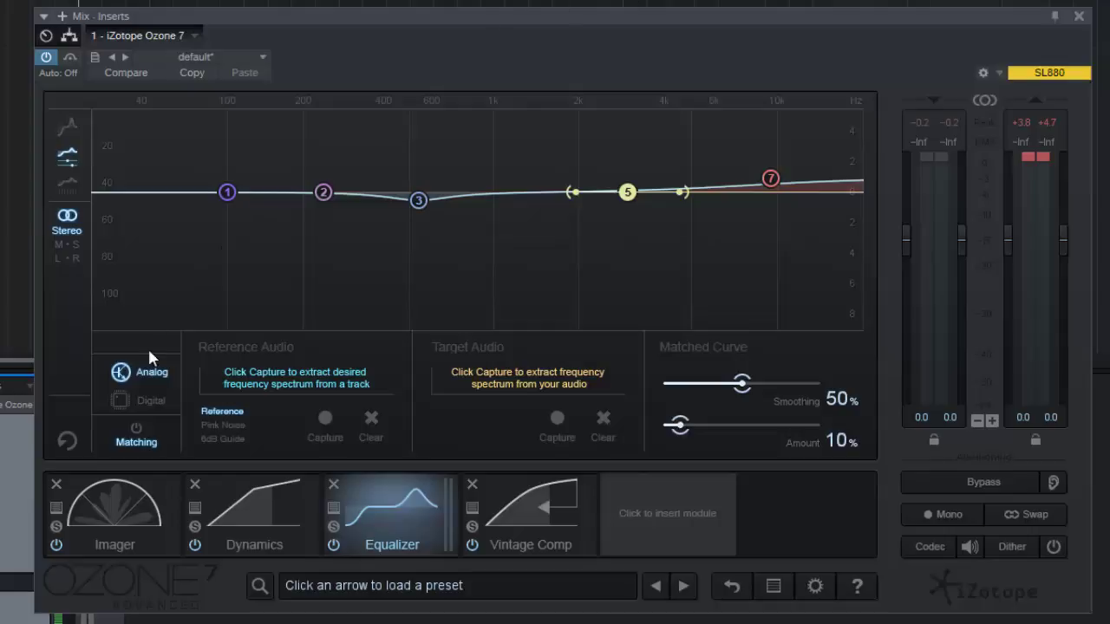
mouse_move(373, 70)
mouse_down()
mouse_move(354, 61)
mouse_move(375, 62)
mouse_up()
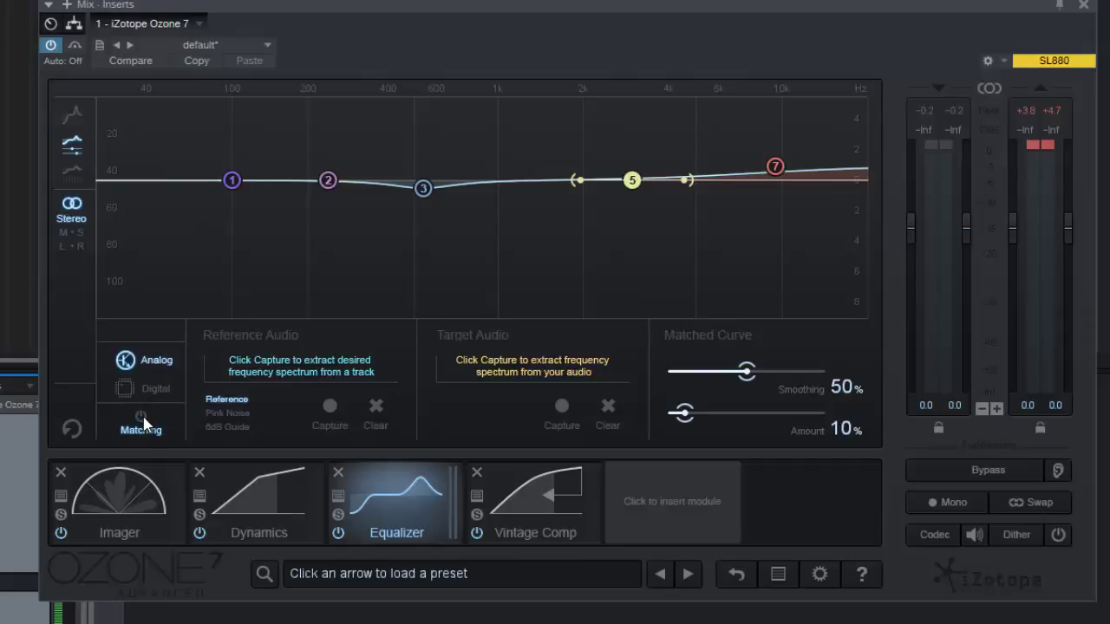
click(155, 367)
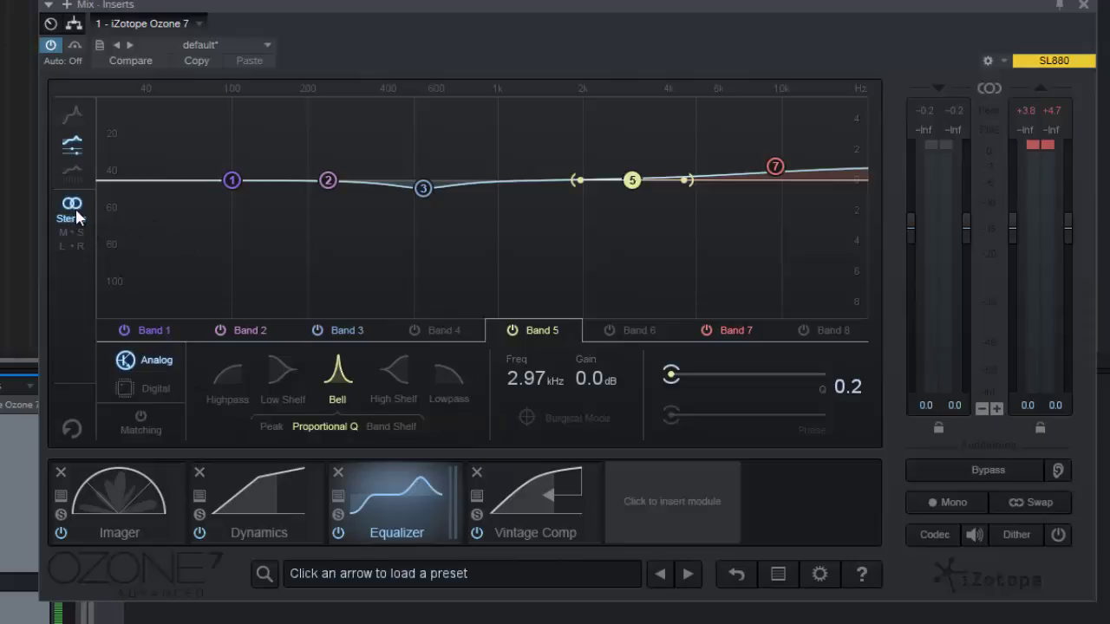
- Try the Equalizer's Mid/Side mode, viewing the Side and Mid curves, then return to Stereo
click(74, 231)
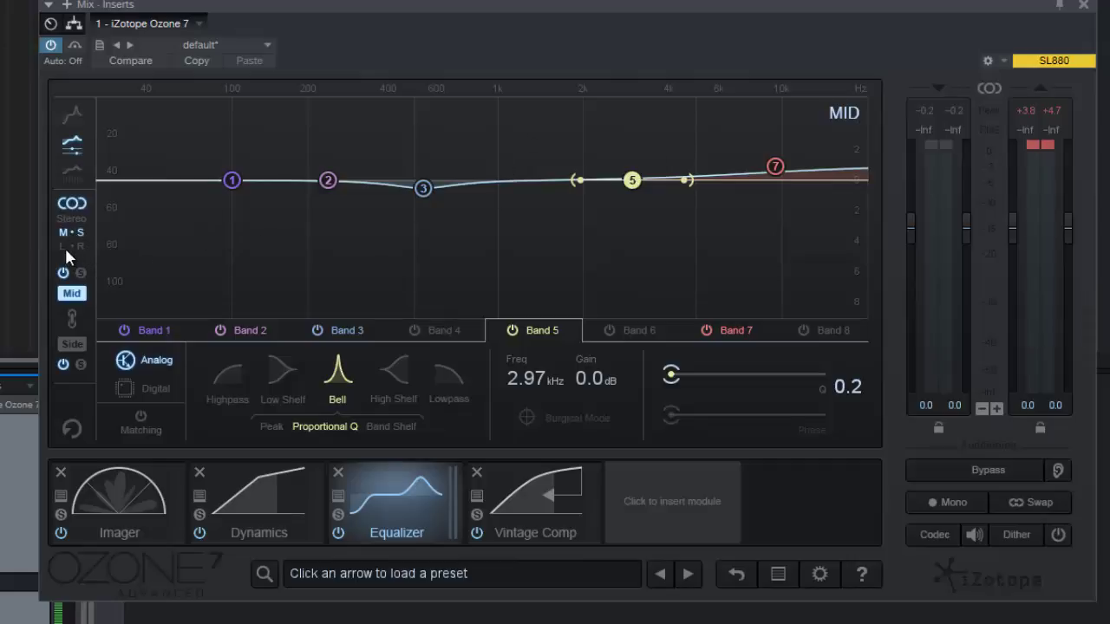
click(72, 344)
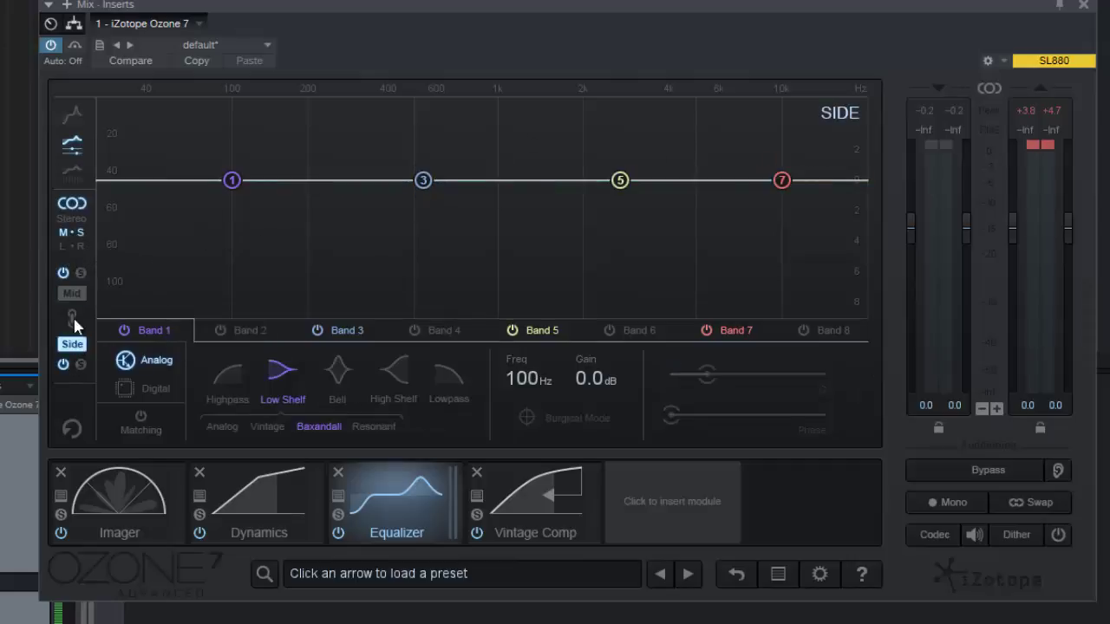
click(73, 293)
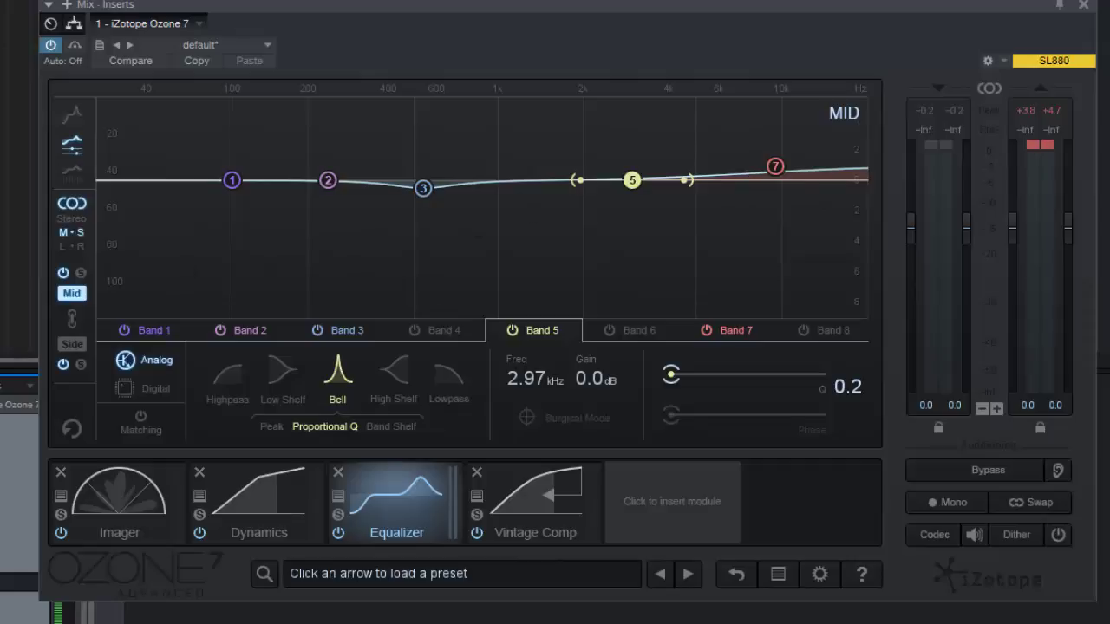
click(77, 215)
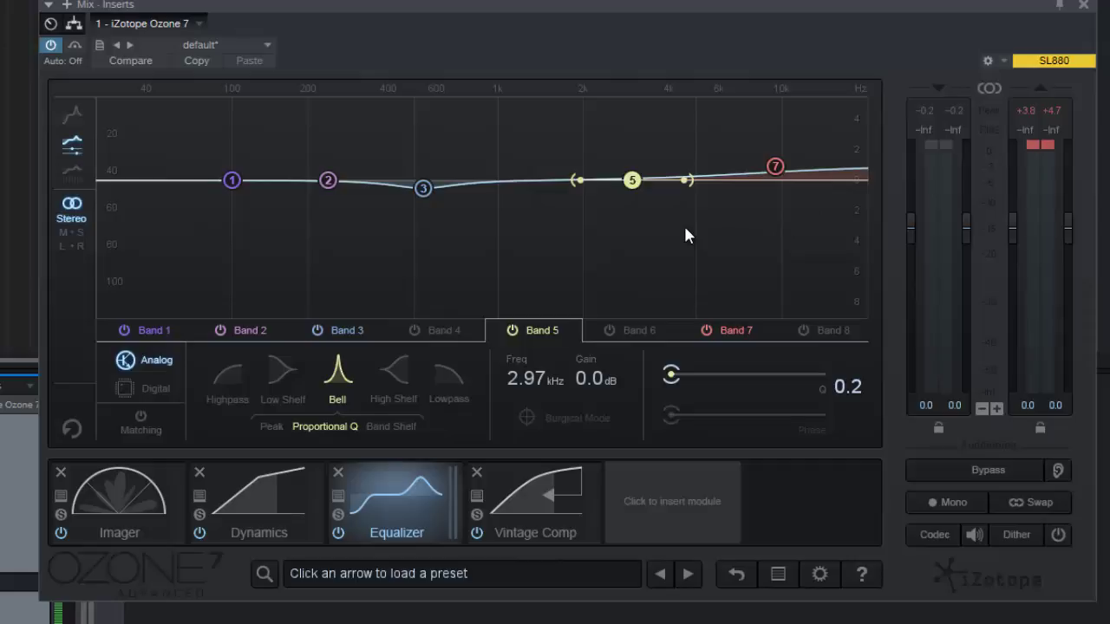
- Try the Highpass and Low Shelf filter shapes on Equalizer band 5, then return it to Bell
click(220, 380)
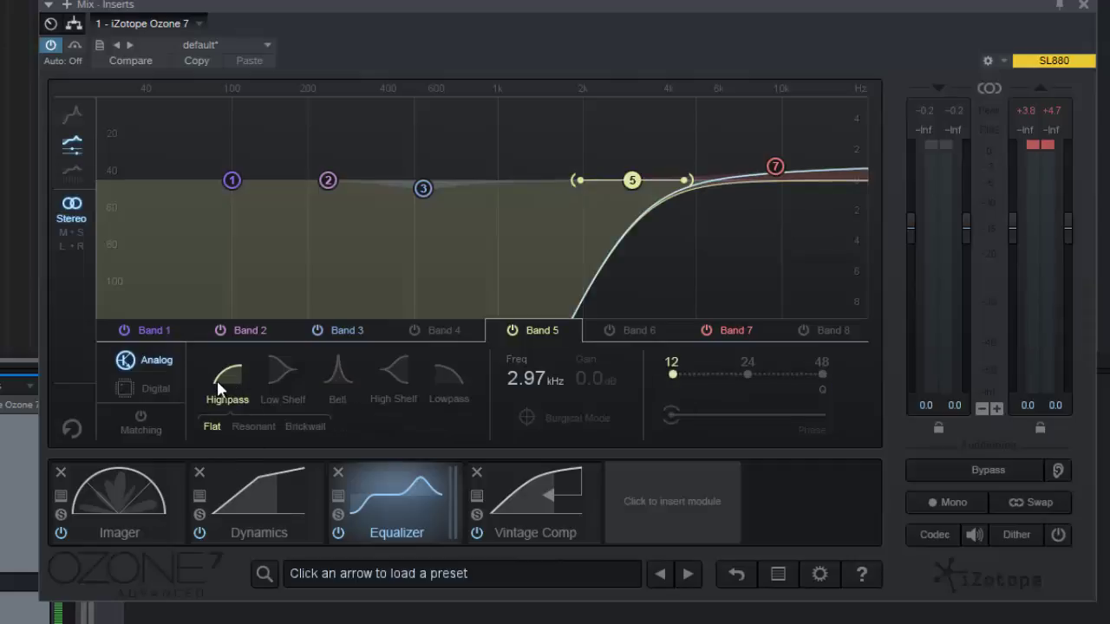
click(285, 369)
click(336, 367)
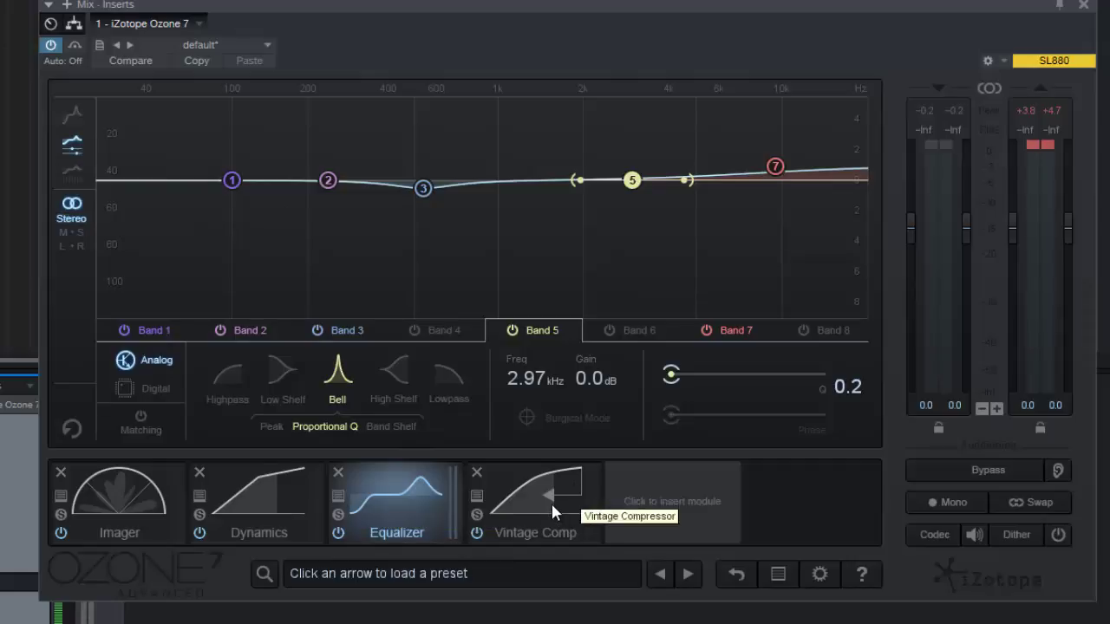
- Add a Vintage EQ module to the chain and try its High Boost frequency at 5k and 10k
click(674, 501)
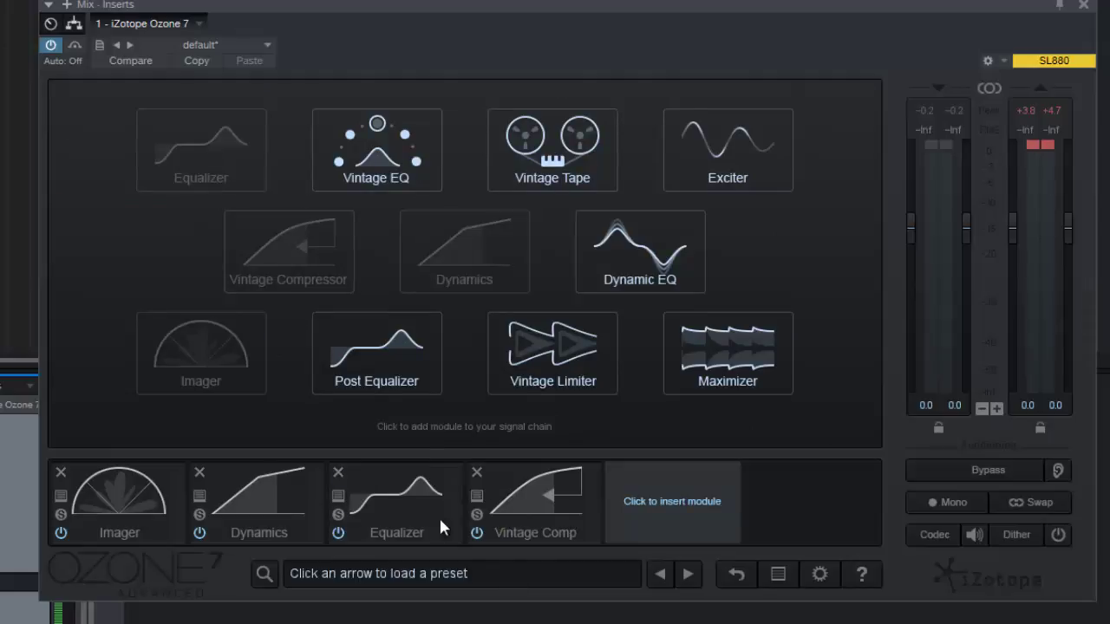
click(386, 154)
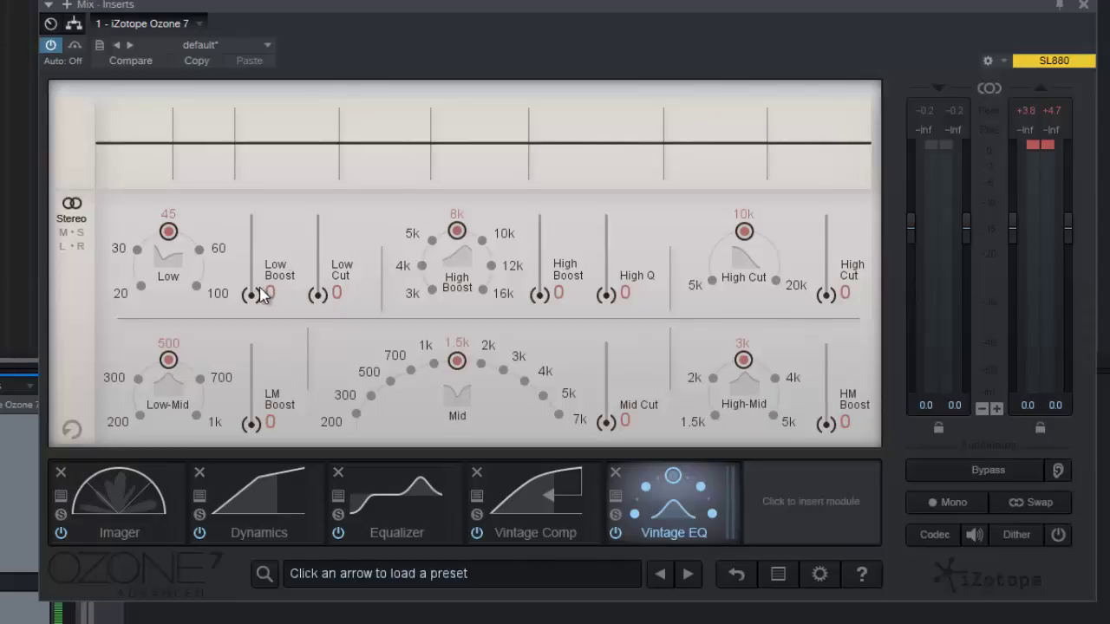
click(431, 240)
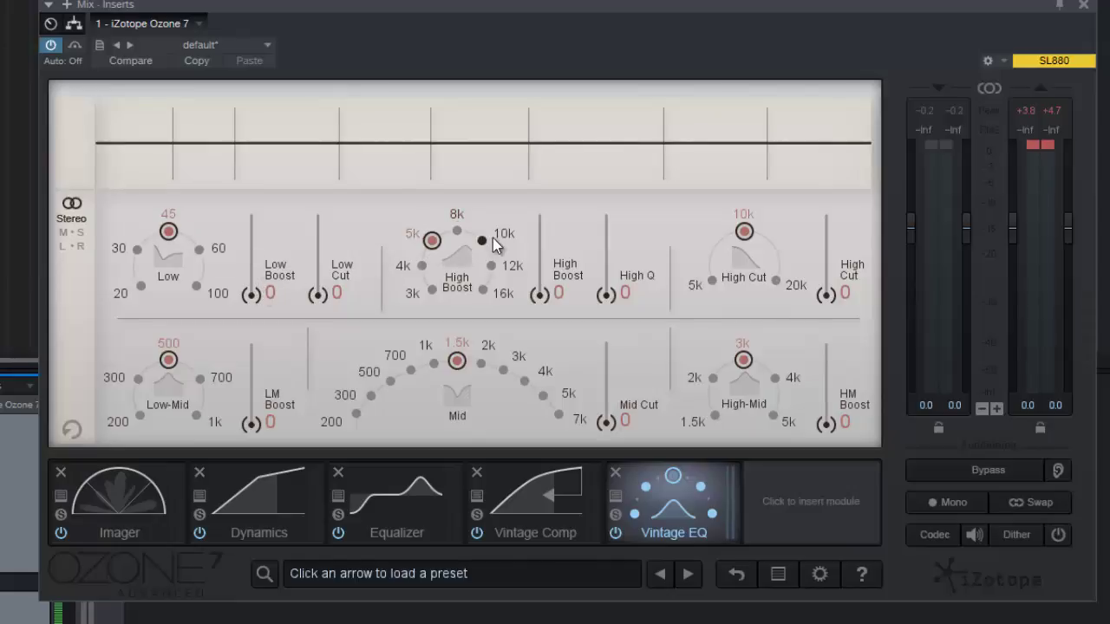
click(490, 239)
- Try the Vintage EQ's High Boost amount and a High Q of 7.9, then remove the module and return to the Equalizer
drag(542, 297, 541, 242)
drag(615, 291, 613, 233)
drag(539, 240, 540, 334)
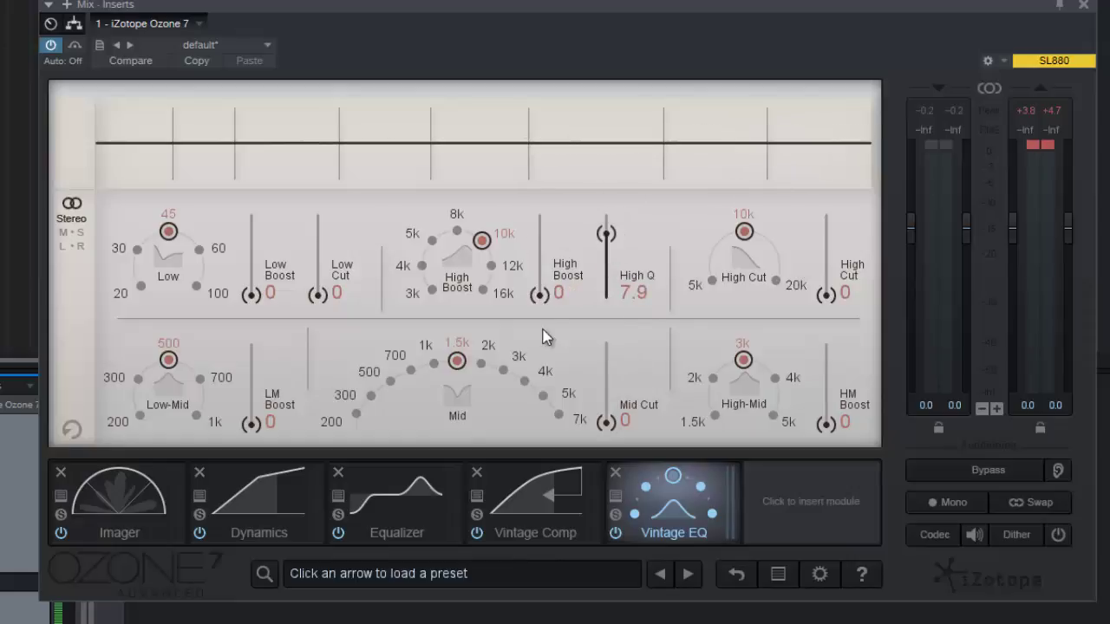
click(457, 232)
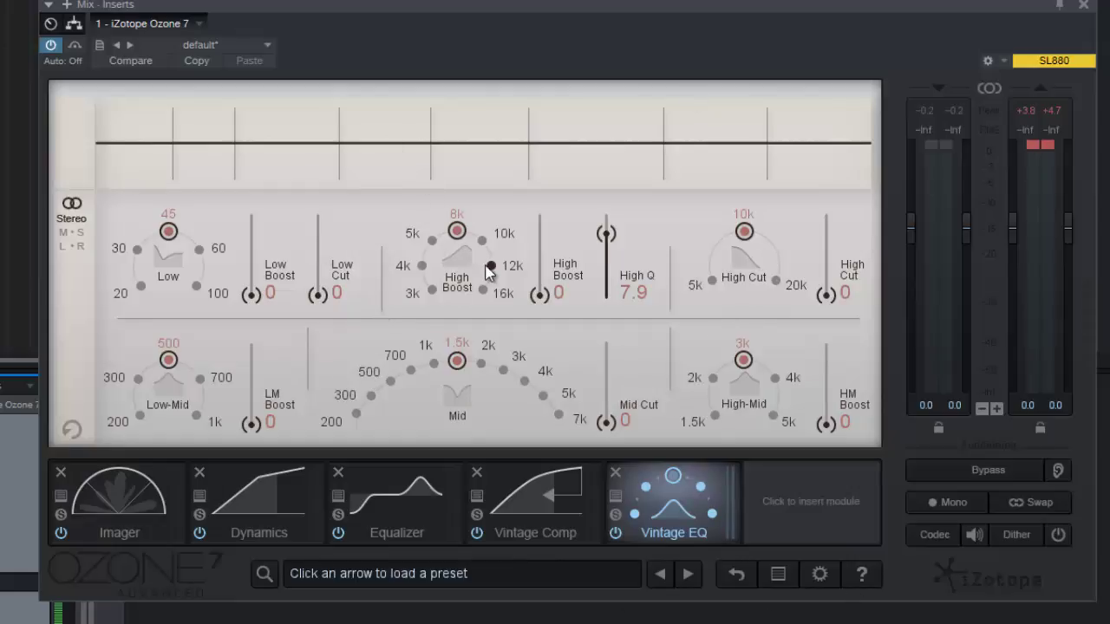
click(615, 471)
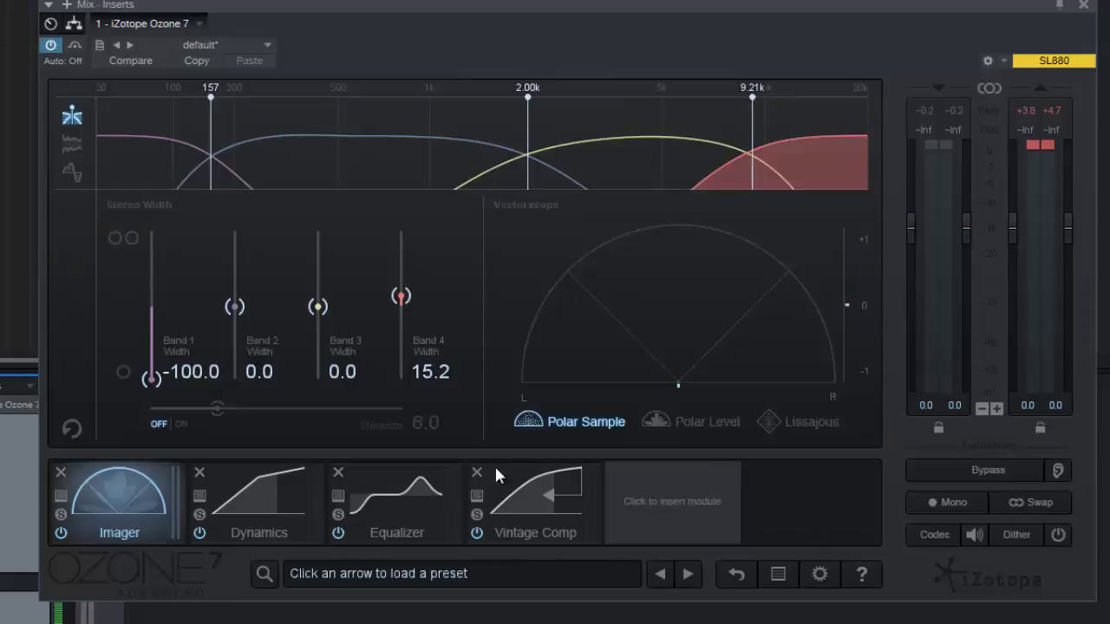
click(398, 501)
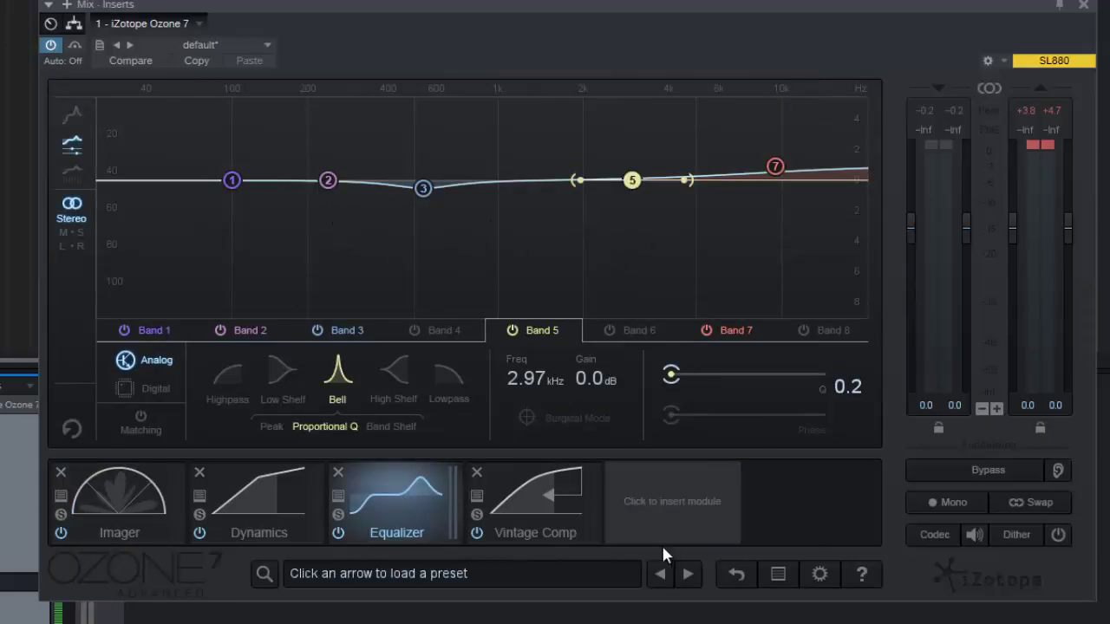
- Open the Vintage Compressor and play the mix, comparing the sound with all processing bypassed and active
click(533, 510)
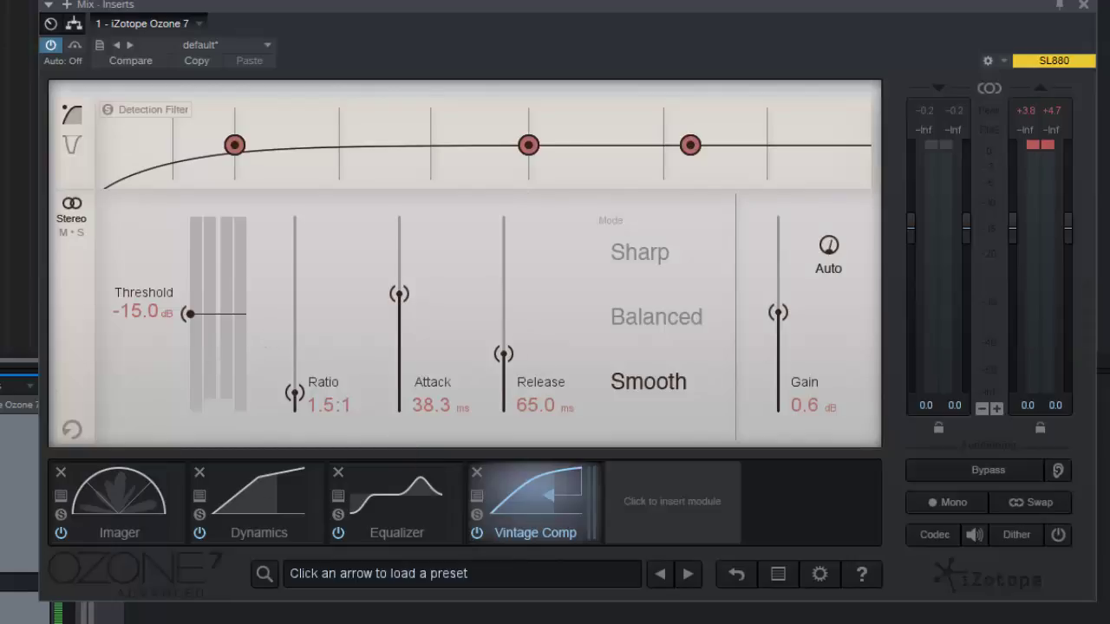
key(space)
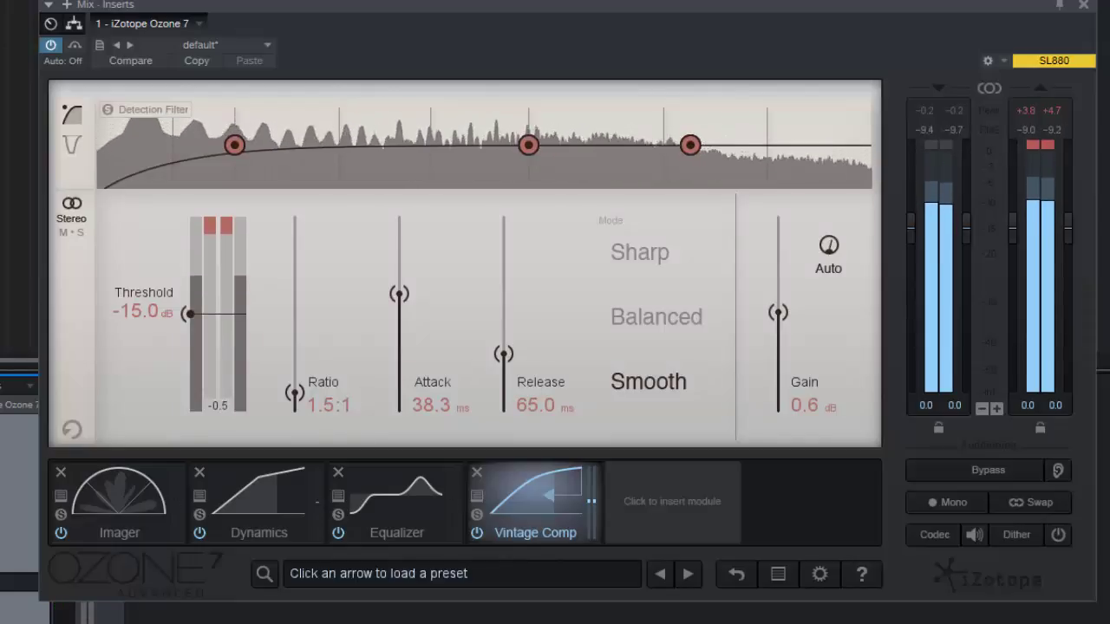
key(space)
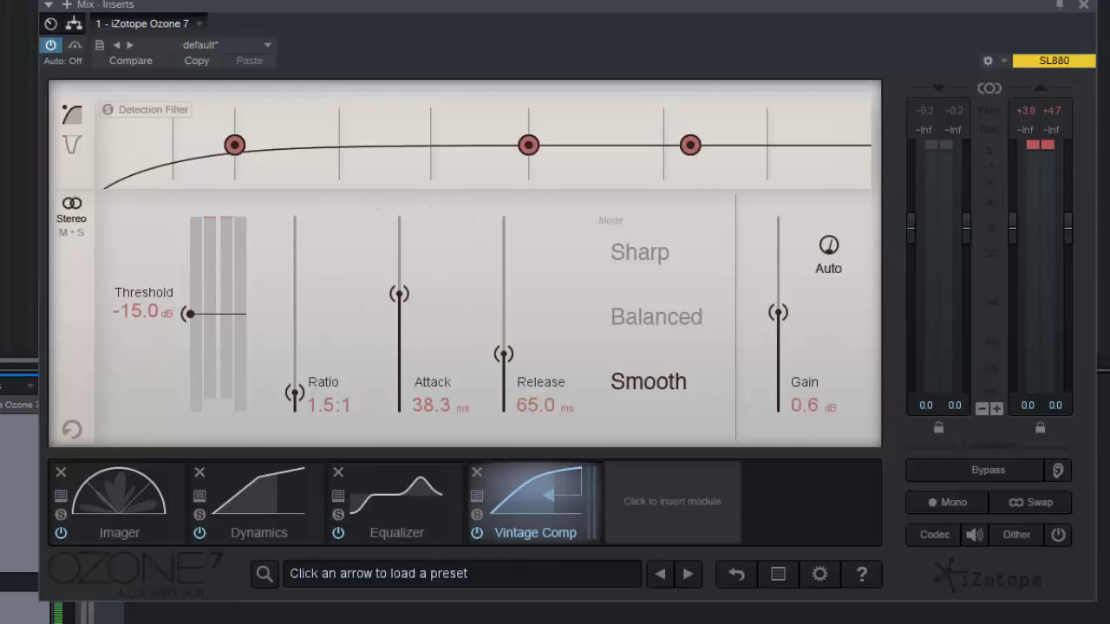
key(space)
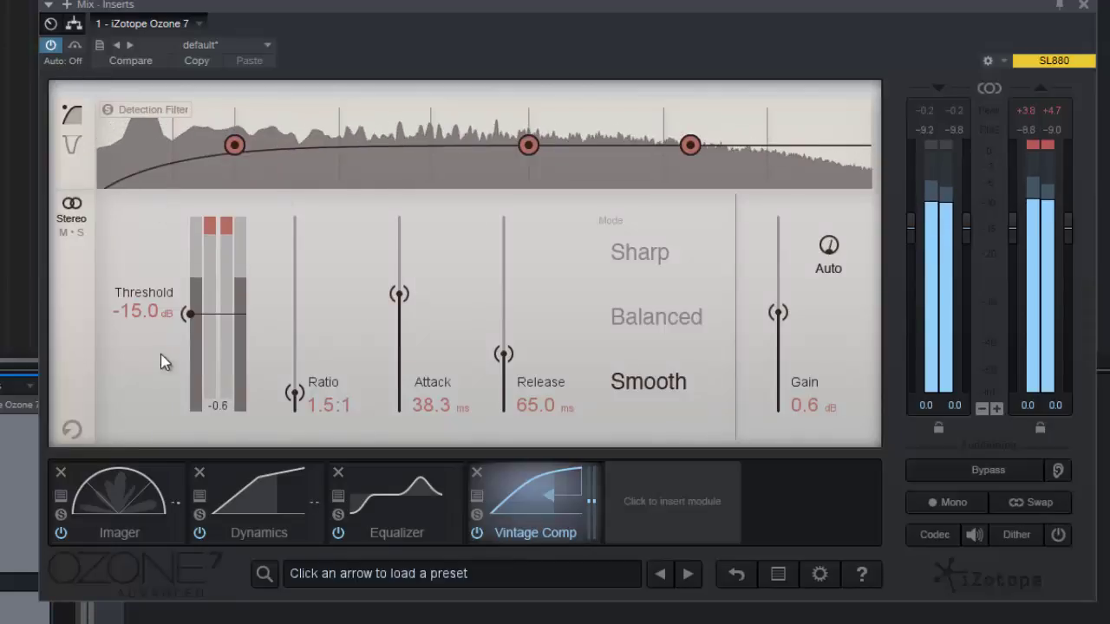
click(945, 472)
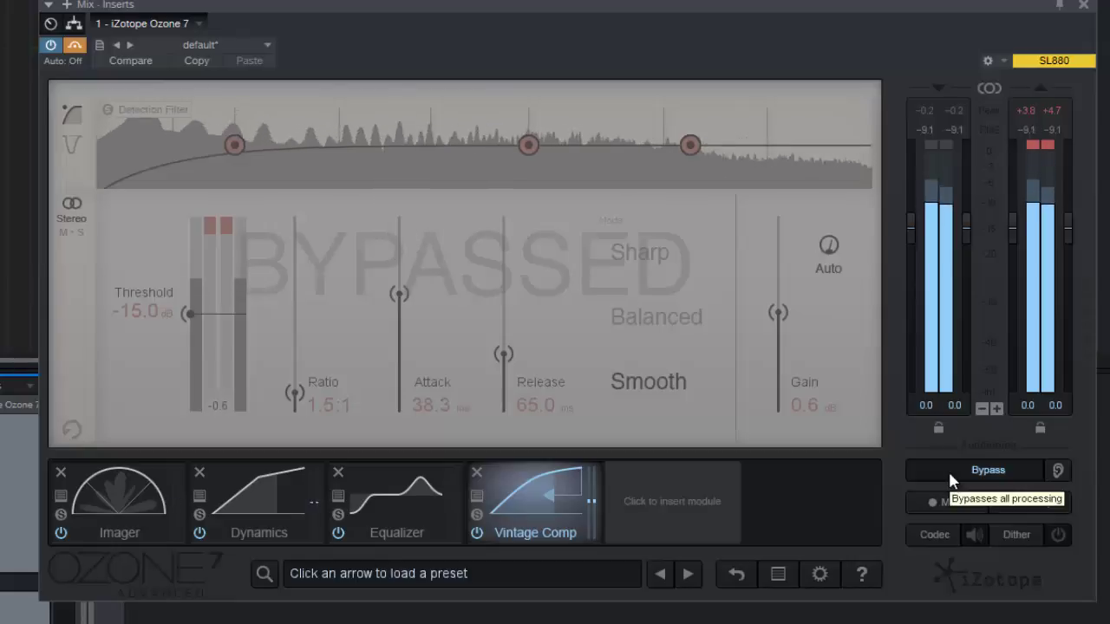
click(949, 471)
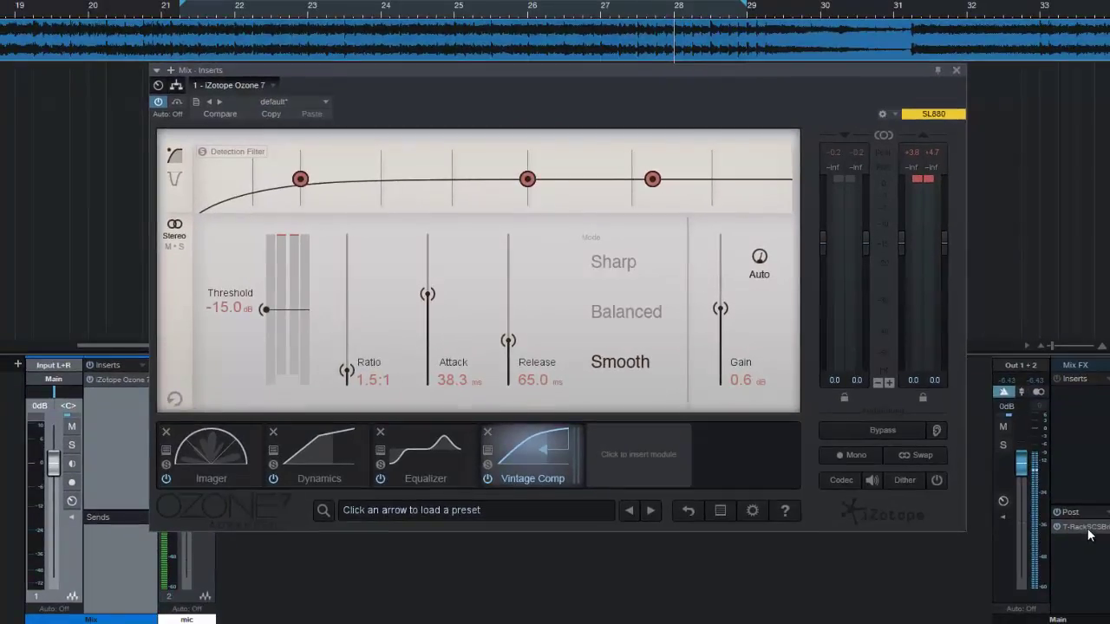
- View the T-RackS Brickwall Limiter on the Main post-fader slot and the mic channel's De-Esser, then return to the Mix channel's Ozone 7
double_click(1088, 527)
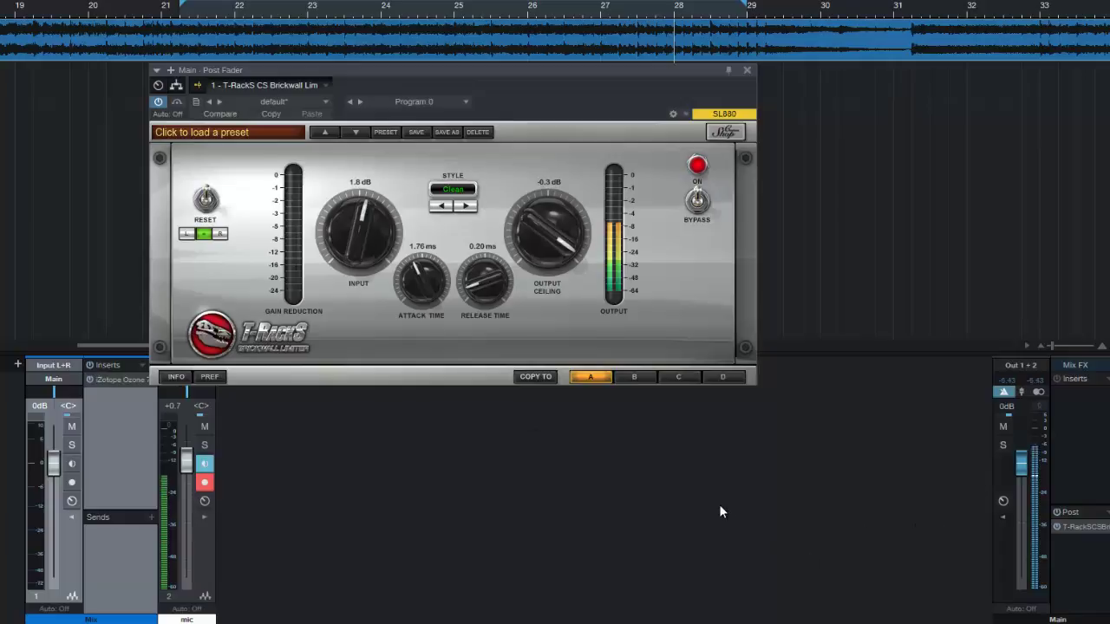
click(747, 70)
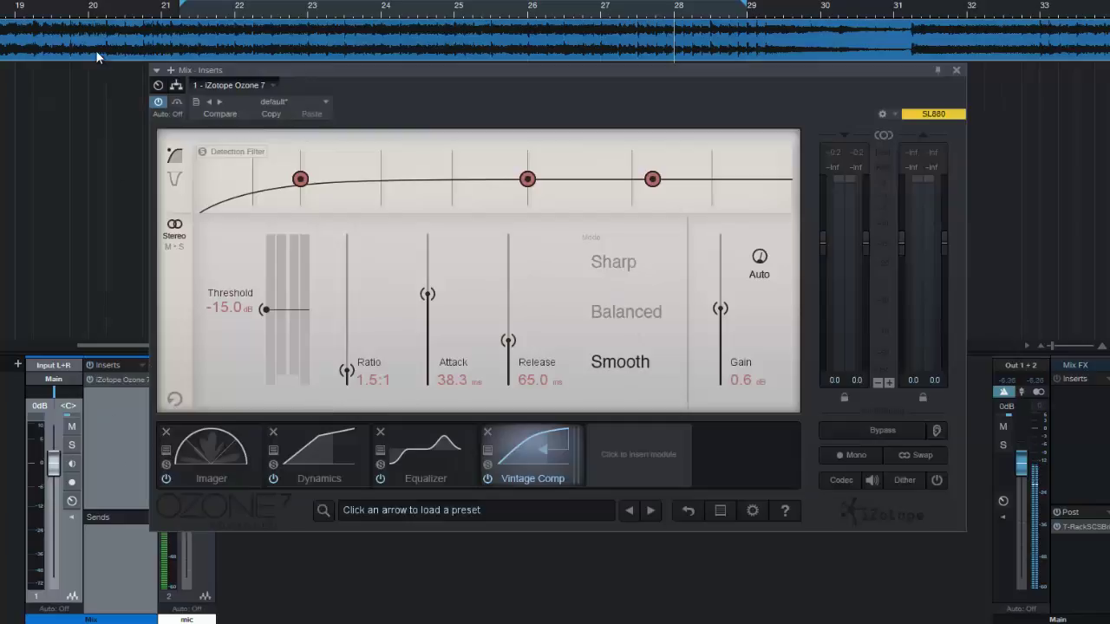
click(204, 561)
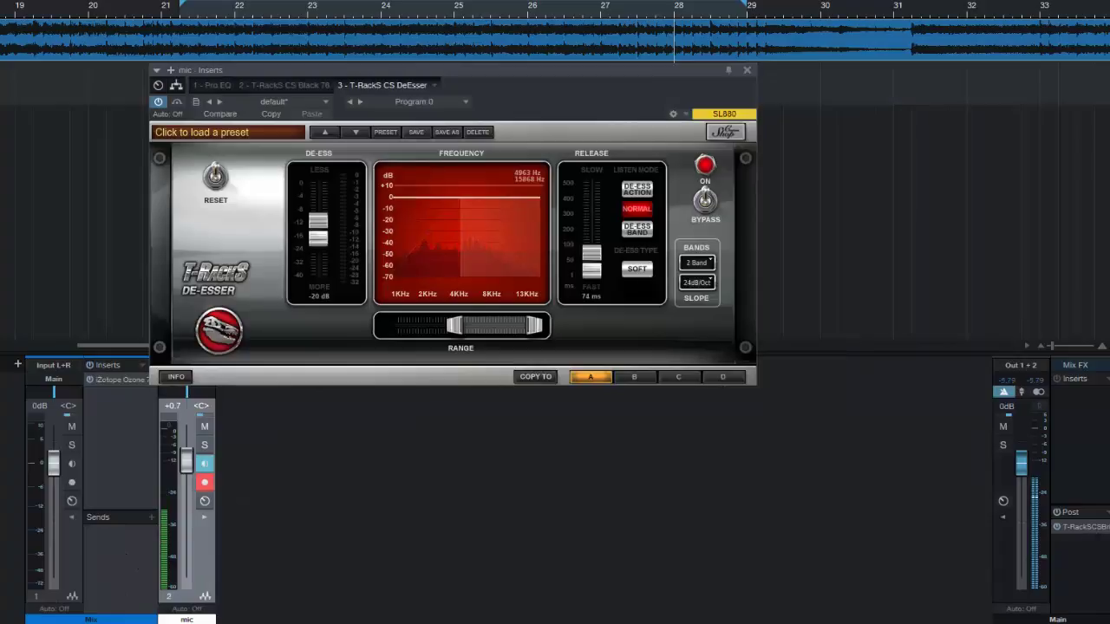
click(1081, 529)
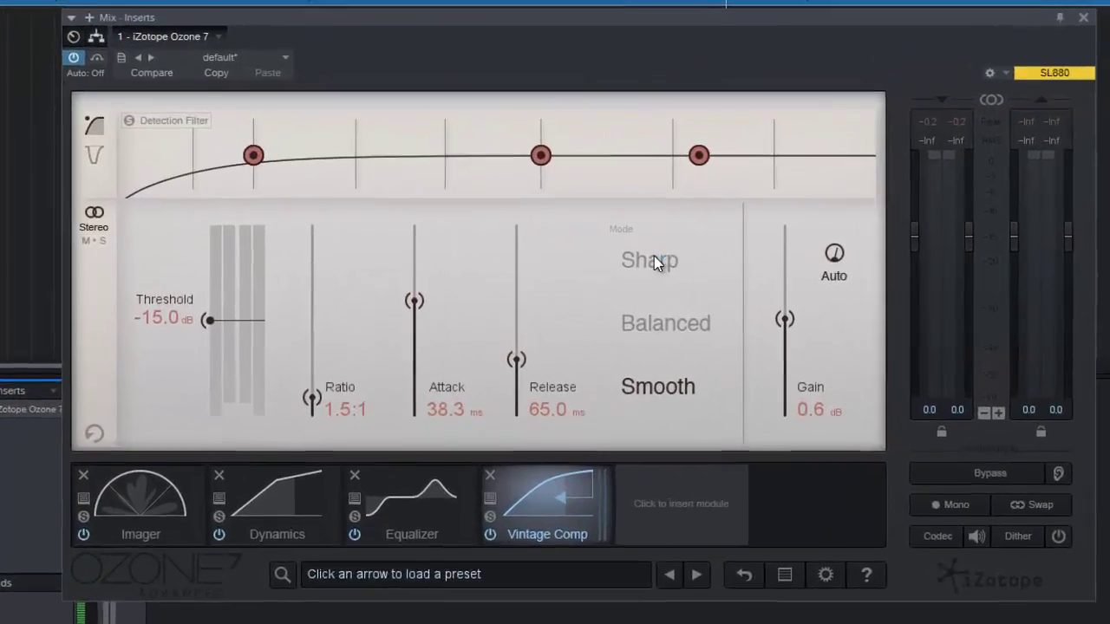
- Try the Vintage Compressor's Sharp and Balanced modes, then return to Smooth
click(653, 258)
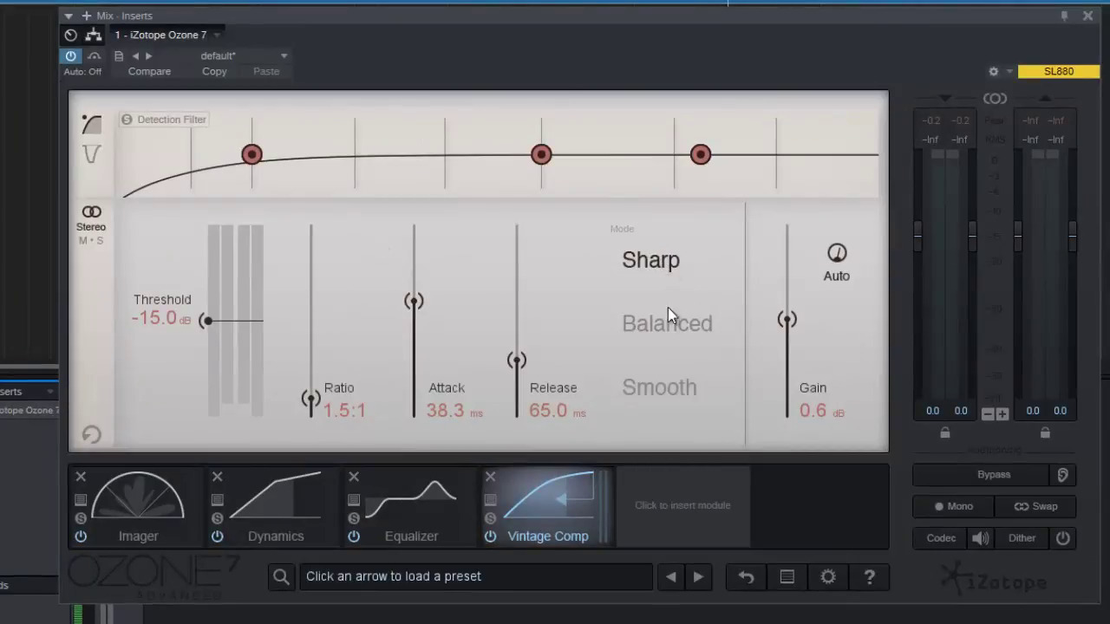
click(677, 334)
click(683, 386)
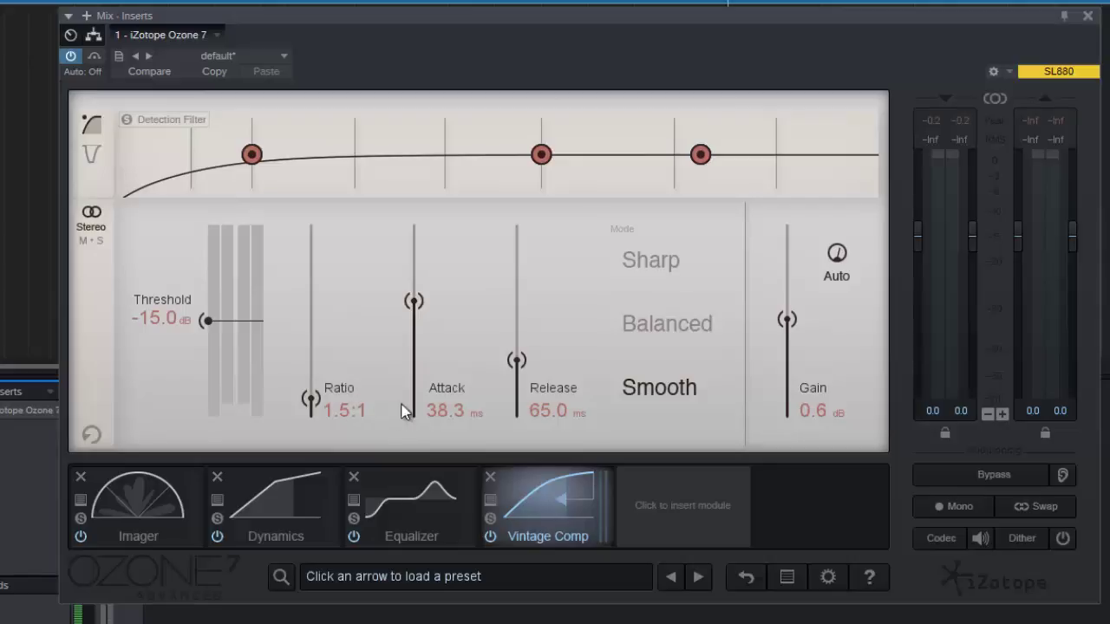
- Try the Vintage Compressor's Mid/Side processing, viewing the Side settings, then return to Stereo
click(93, 236)
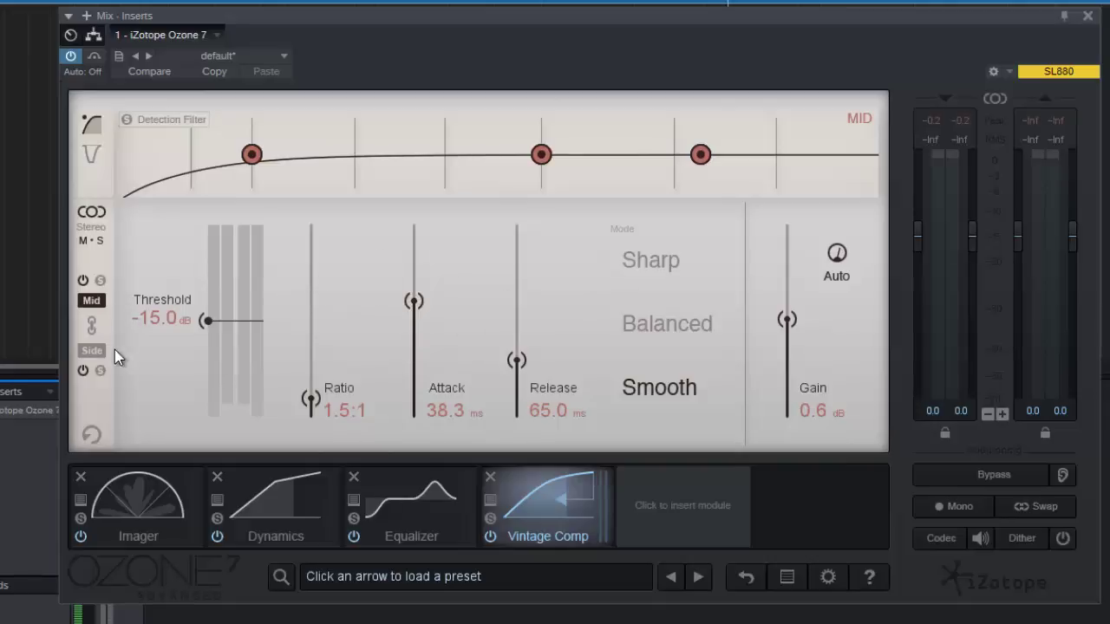
click(92, 350)
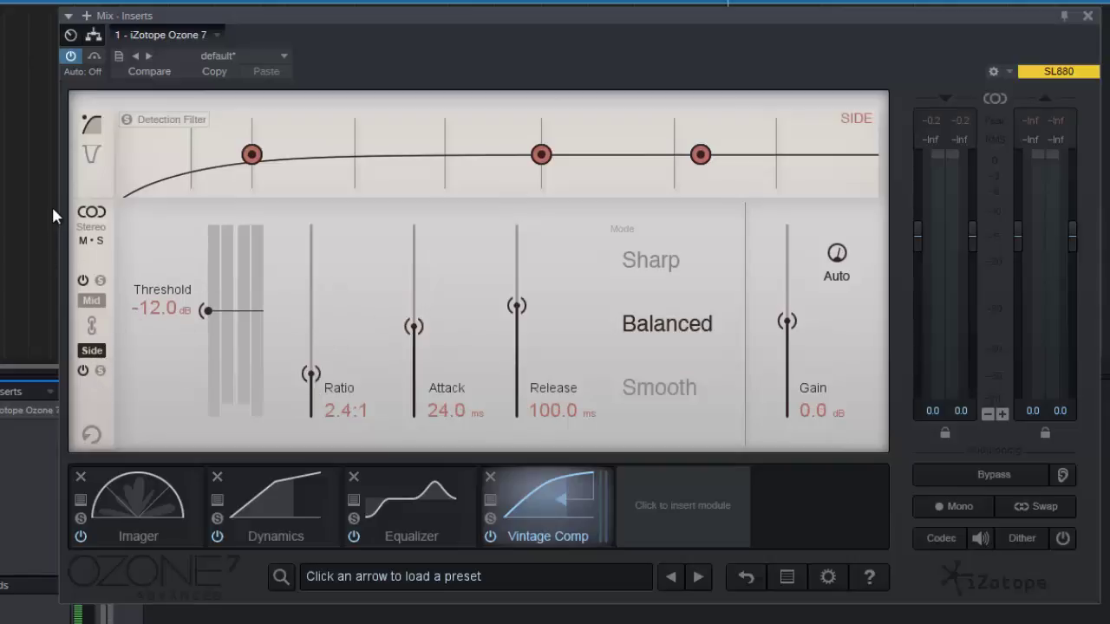
click(92, 228)
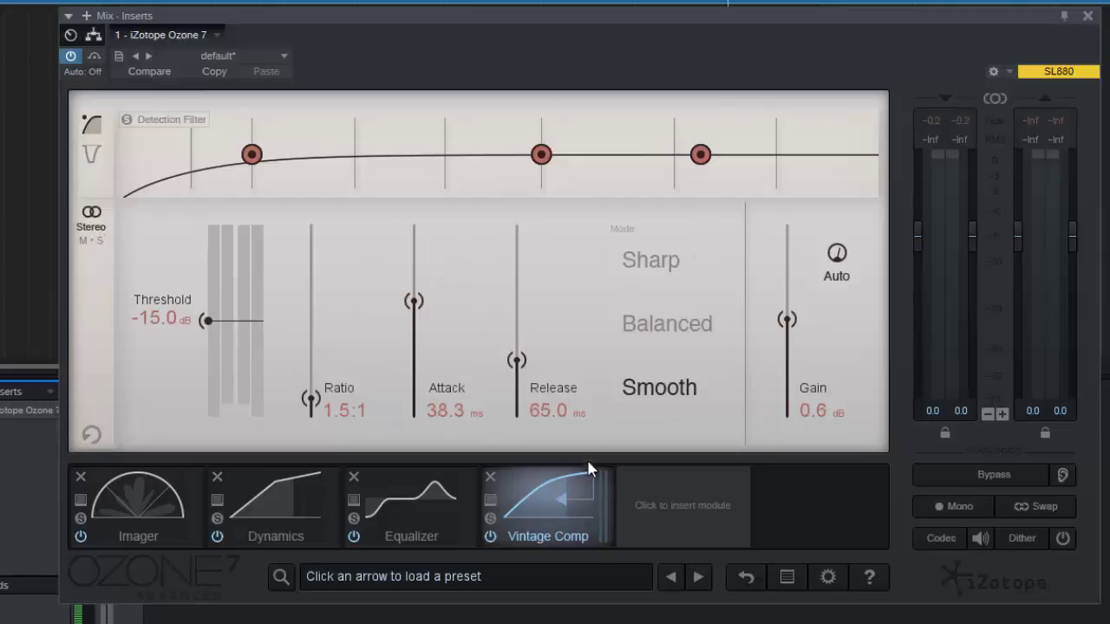
- Remove the Vintage Compressor module and add it back to the end of the signal chain
click(490, 475)
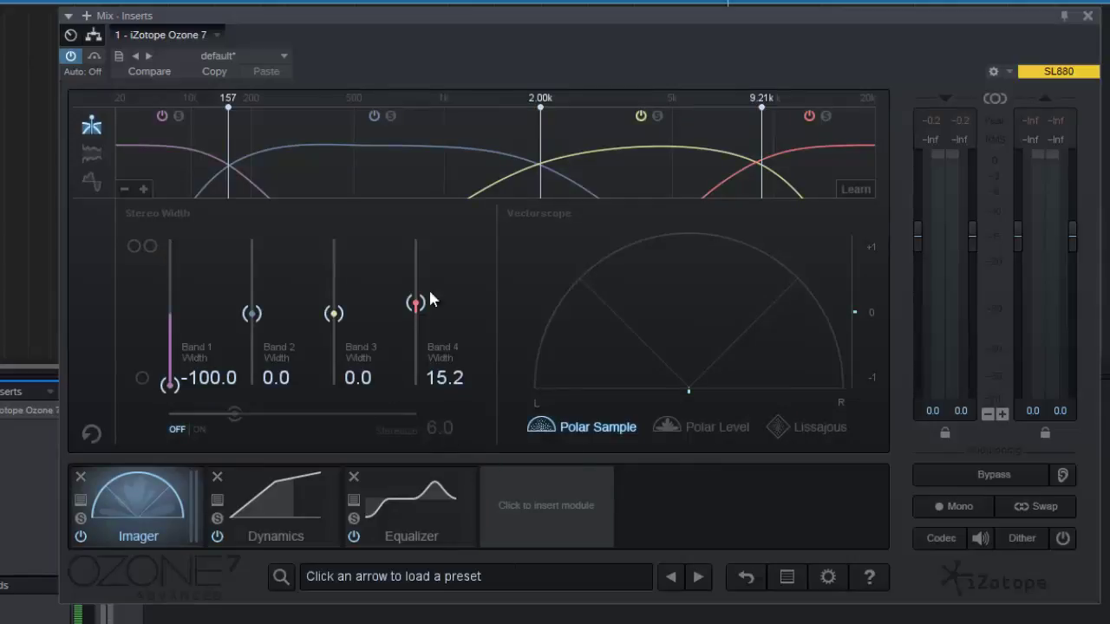
click(571, 503)
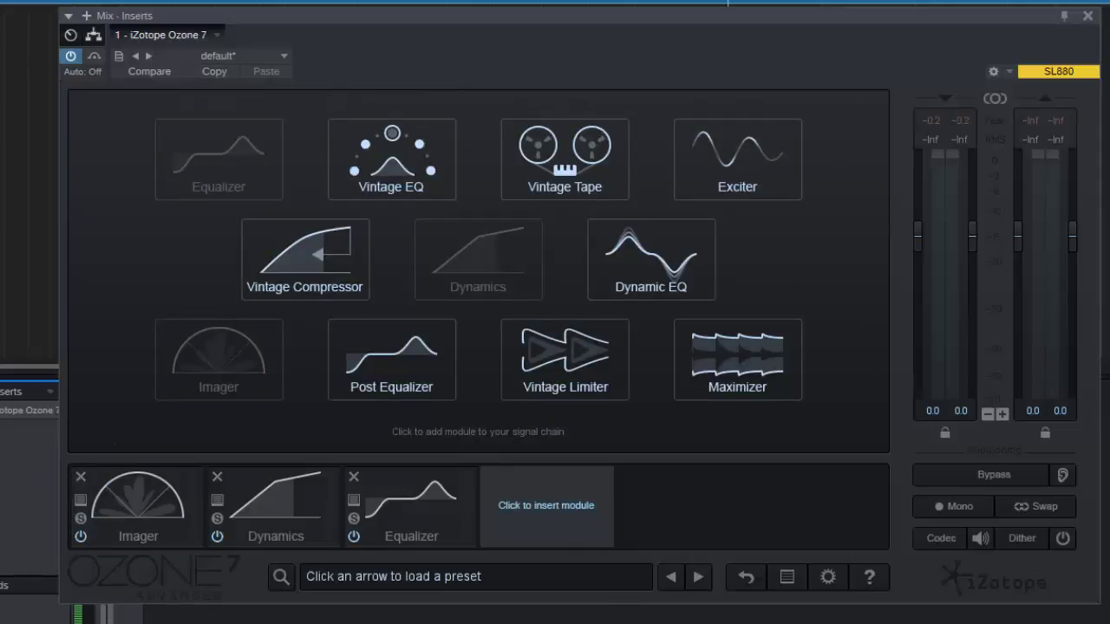
click(305, 259)
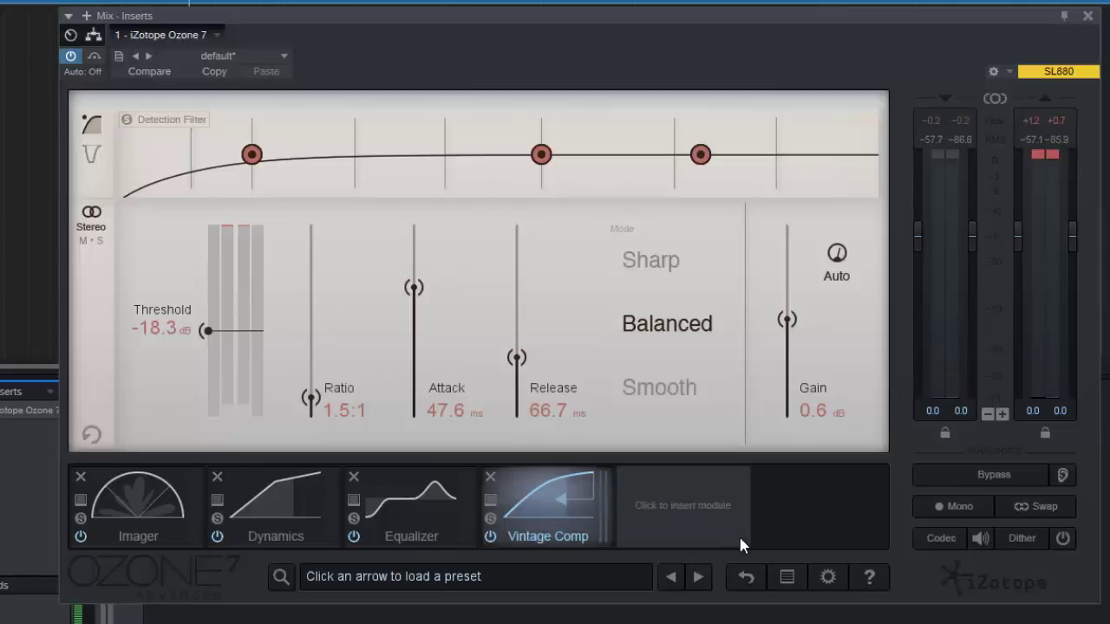
- Add a Vintage Tape module after the Vintage Compressor and try the 15 ips speed before returning to 30 ips
click(698, 505)
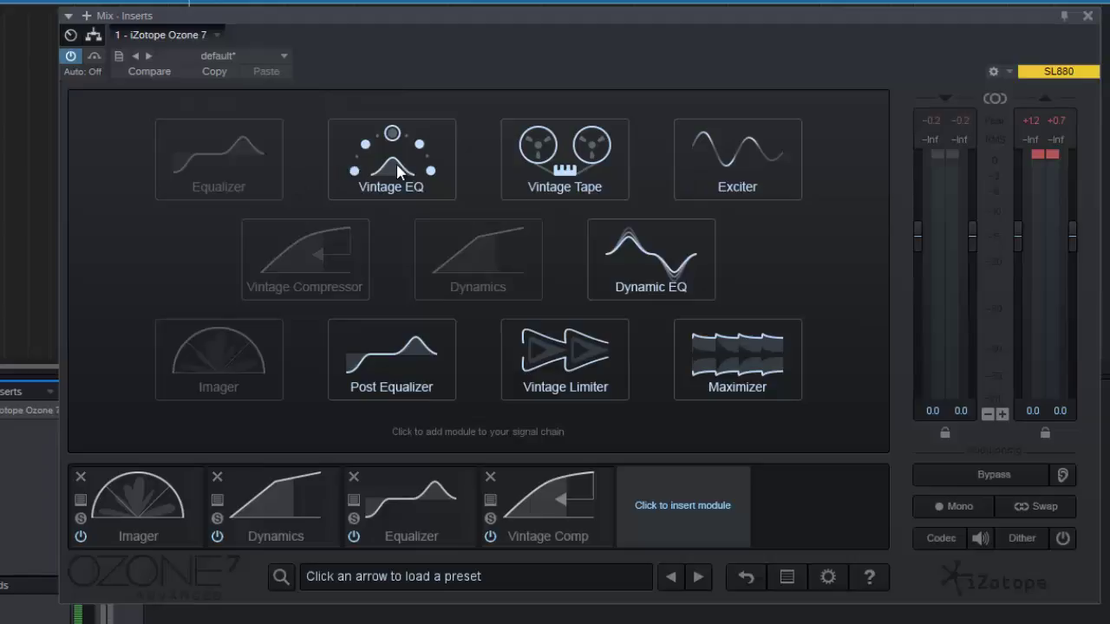
click(561, 174)
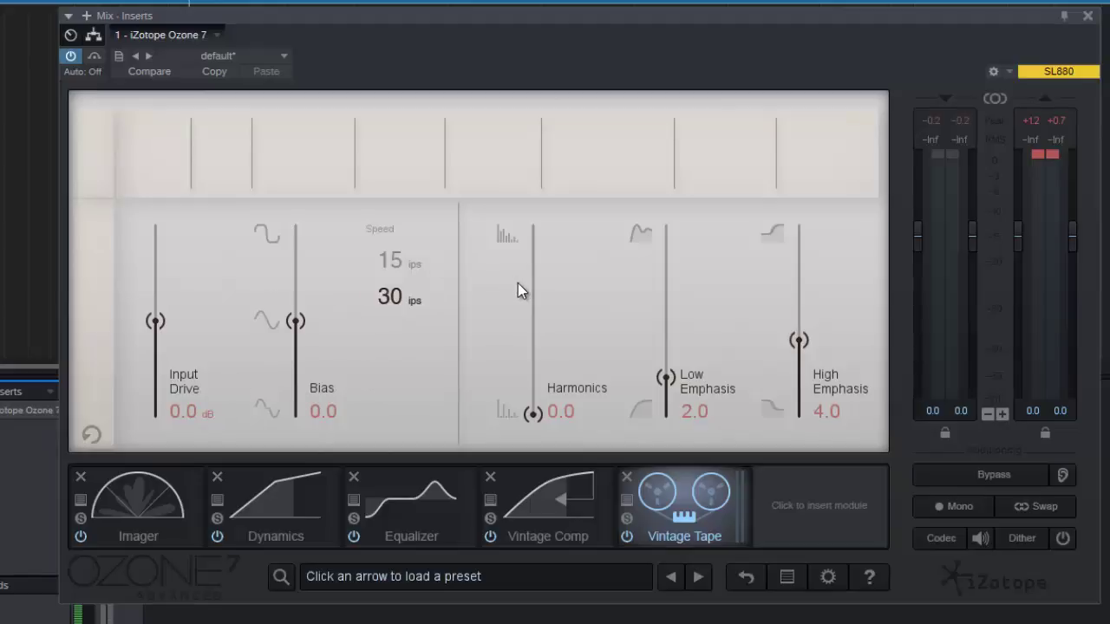
click(393, 260)
click(397, 295)
drag(535, 351, 670, 381)
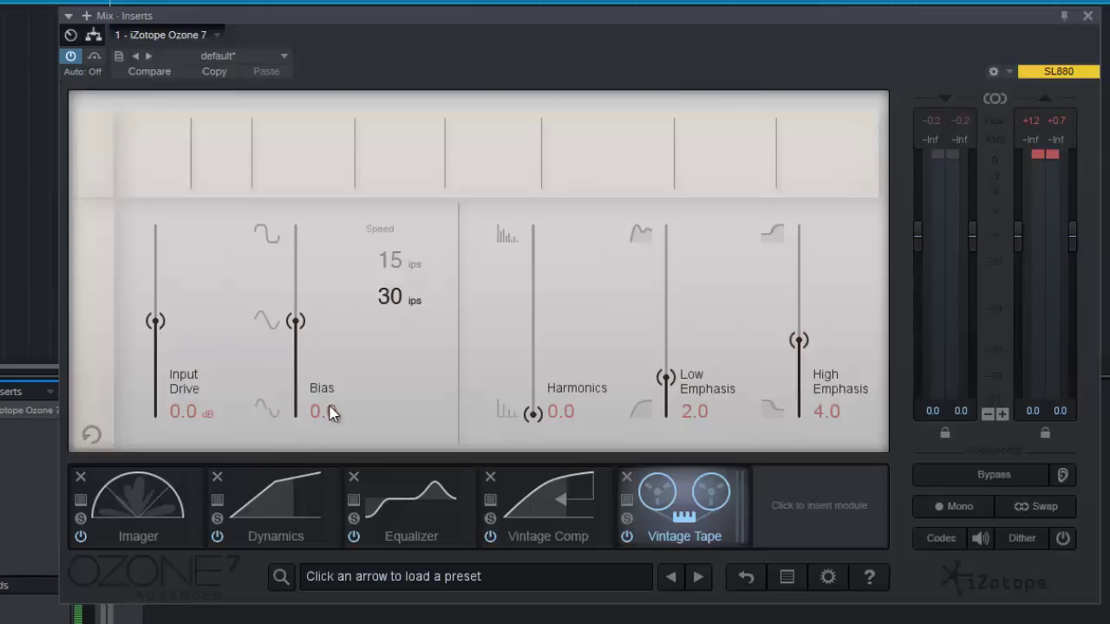
- Play the mix, raise the Vintage Tape's Input Drive to 1.3 dB and compare against bypass
key(space)
drag(155, 322, 159, 307)
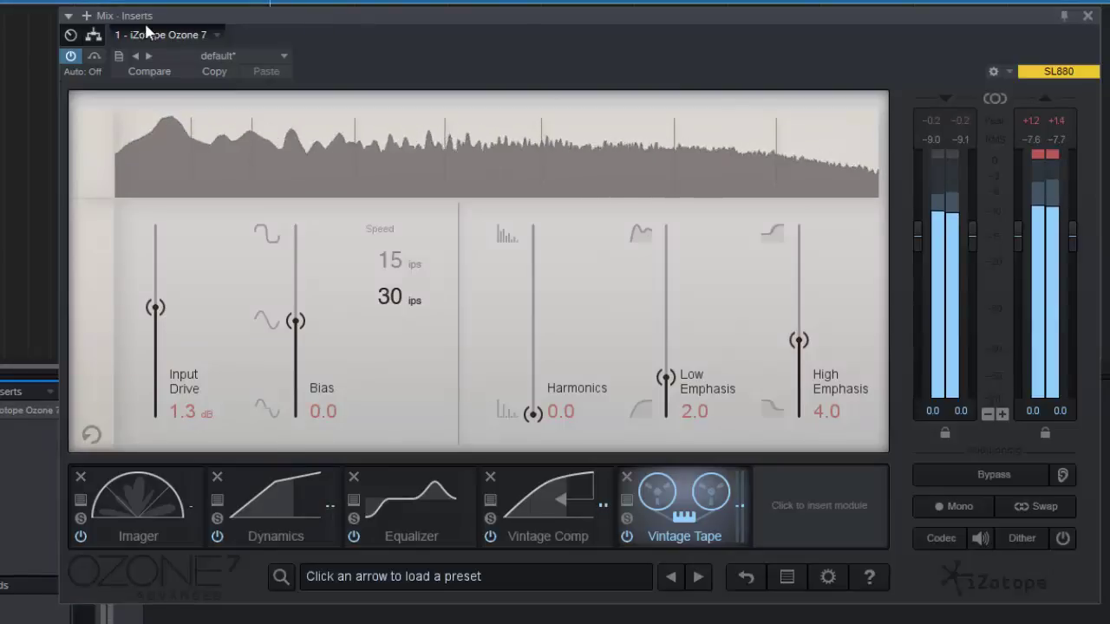
click(958, 470)
click(962, 471)
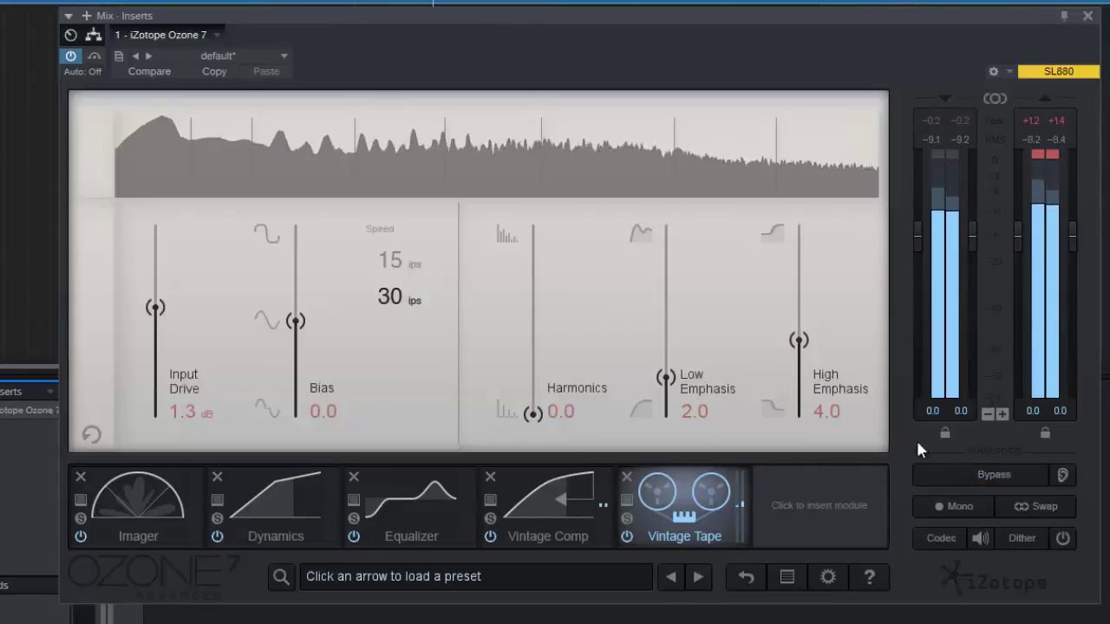
- Raise the Vintage Tape's Harmonics to 5.6 and sweep Low Emphasis upward before settling at 4.0
drag(535, 415, 537, 311)
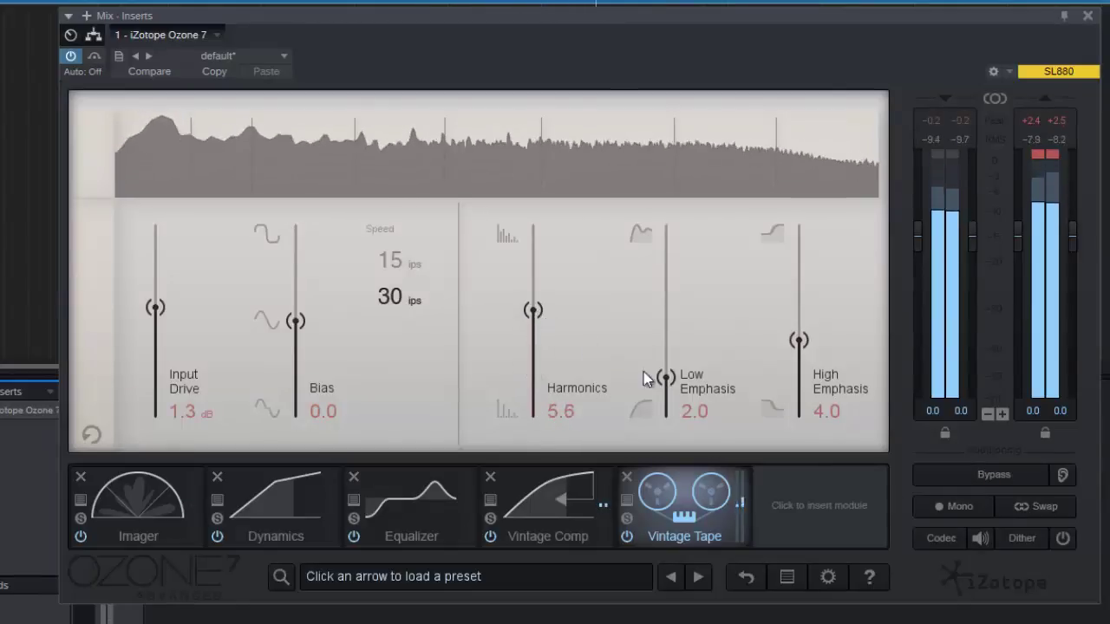
drag(665, 378, 670, 276)
drag(667, 241, 666, 340)
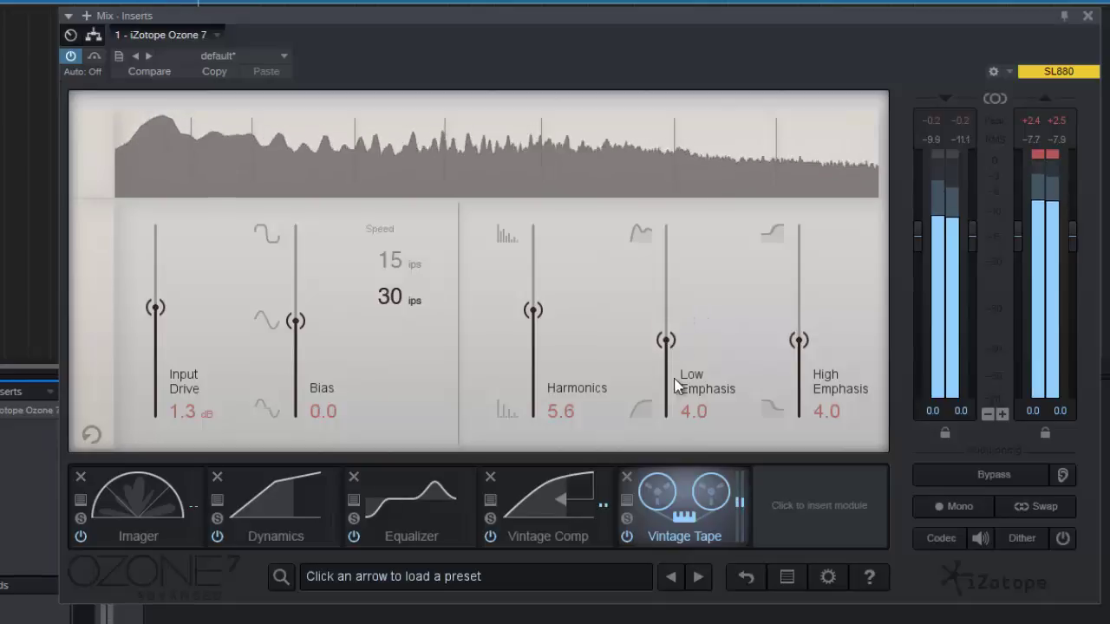
- Try the Vintage Tape's High Emphasis at 10.0 and 6.4, then remove the module from the chain
drag(796, 343, 808, 208)
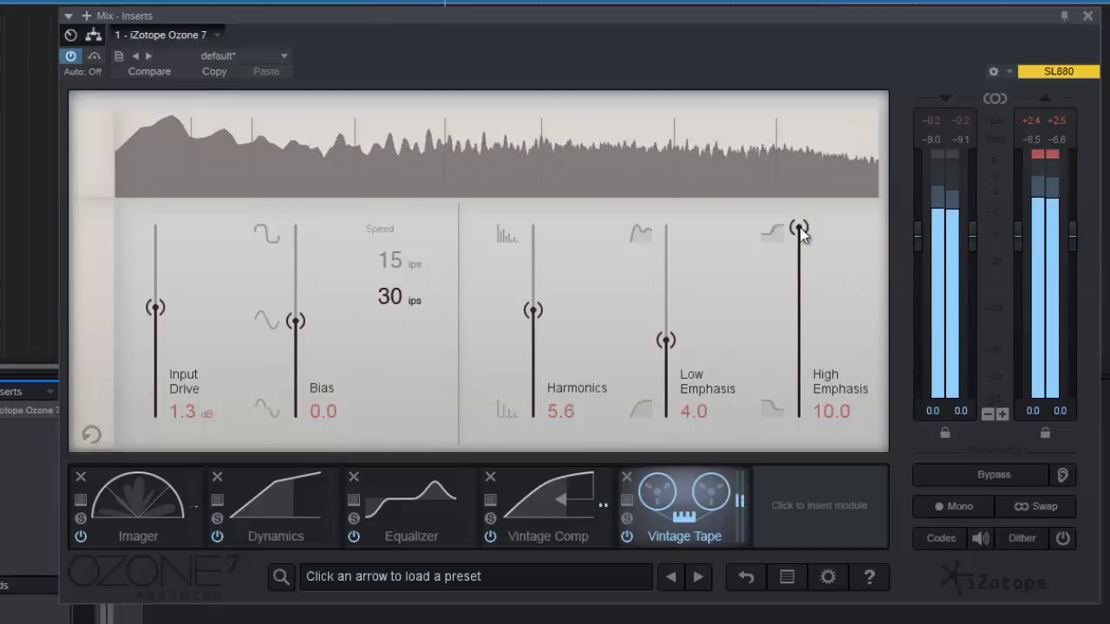
drag(797, 227, 799, 295)
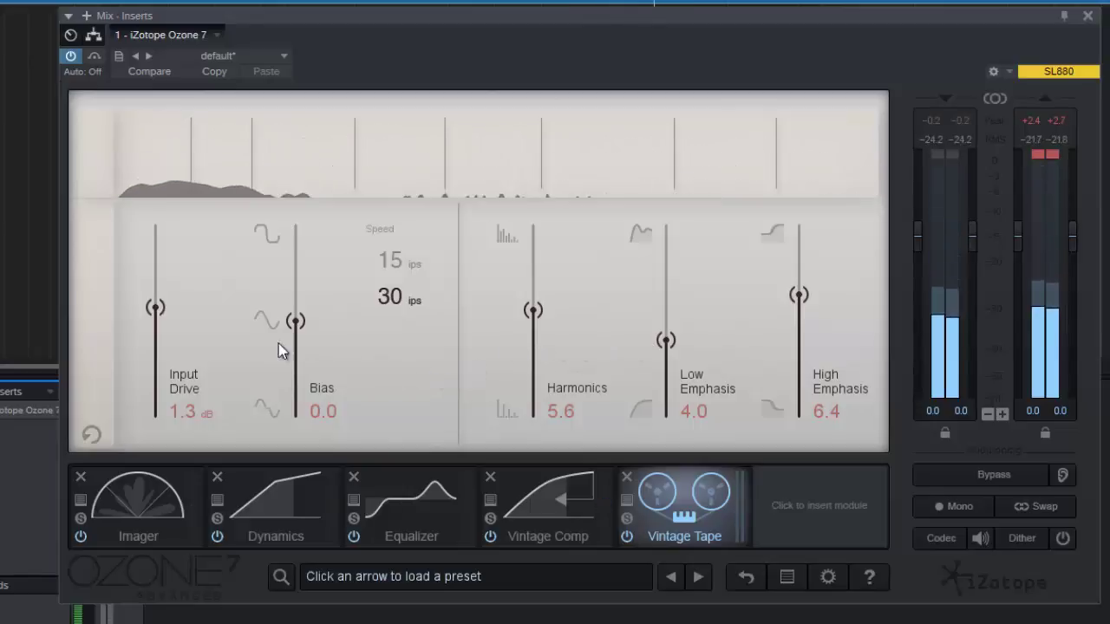
click(626, 477)
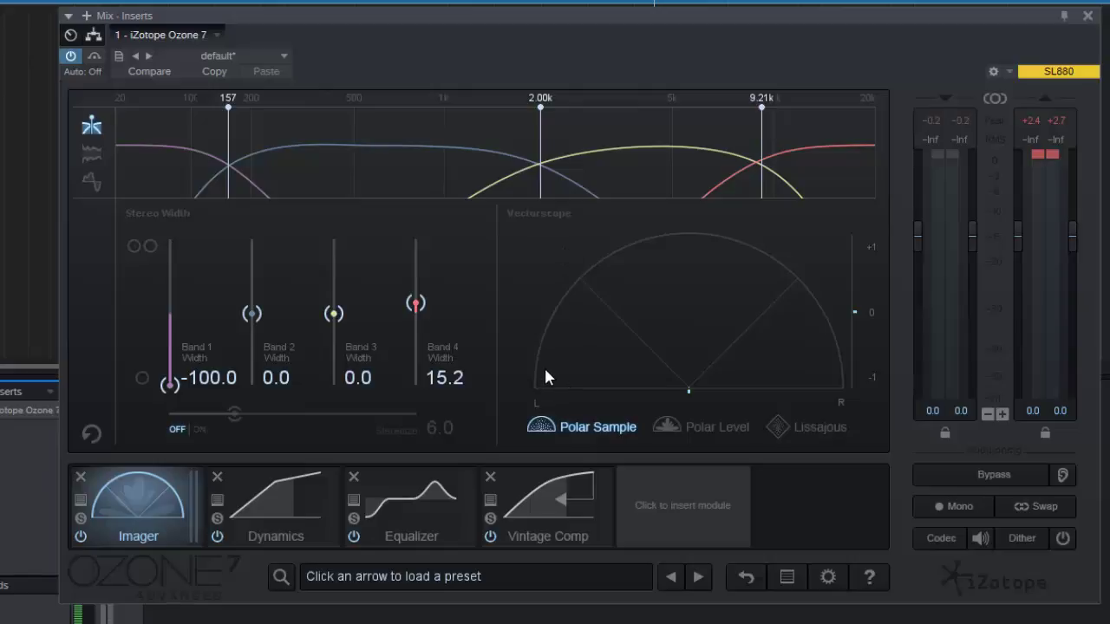
- Add an Exciter module after the Vintage Compressor and try its Warm, Retro, Tape, Tube, Triode and Dual Triode modes
click(664, 511)
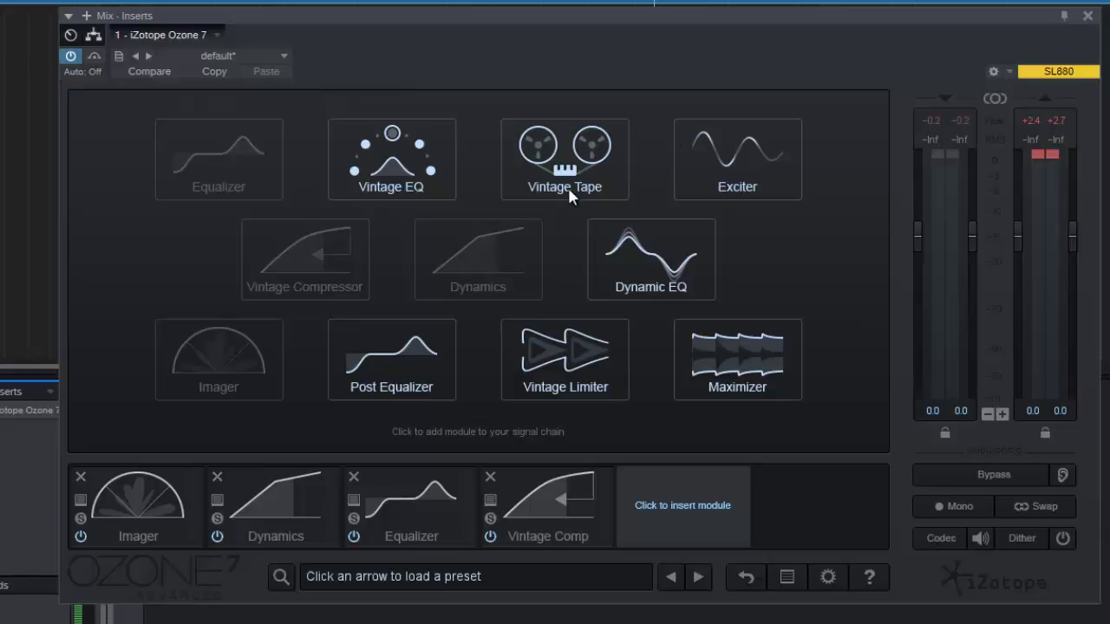
click(745, 160)
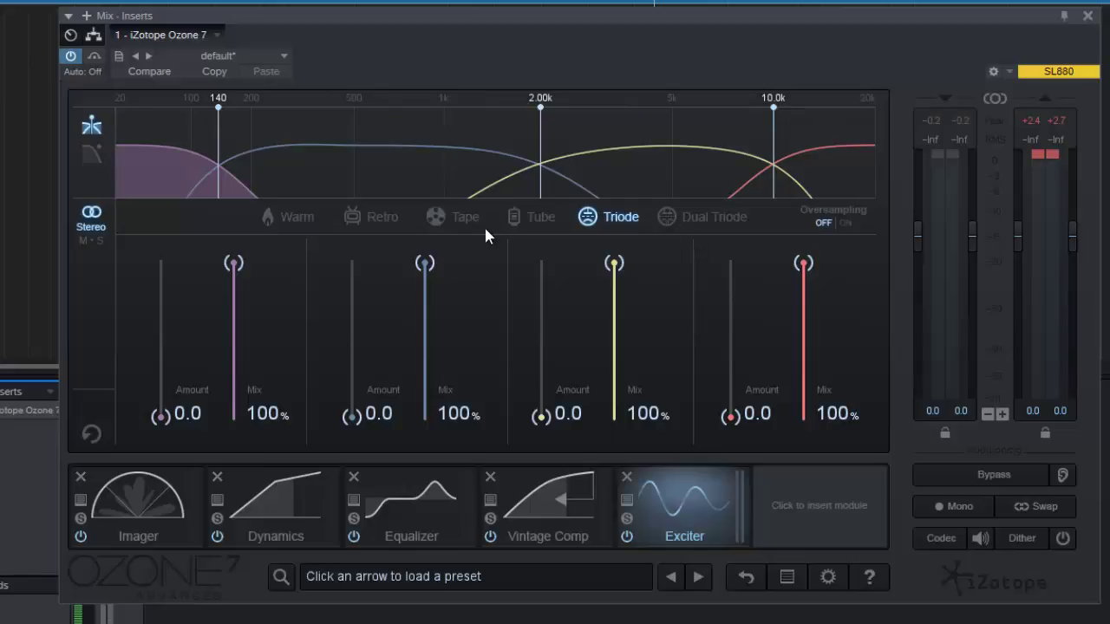
click(298, 224)
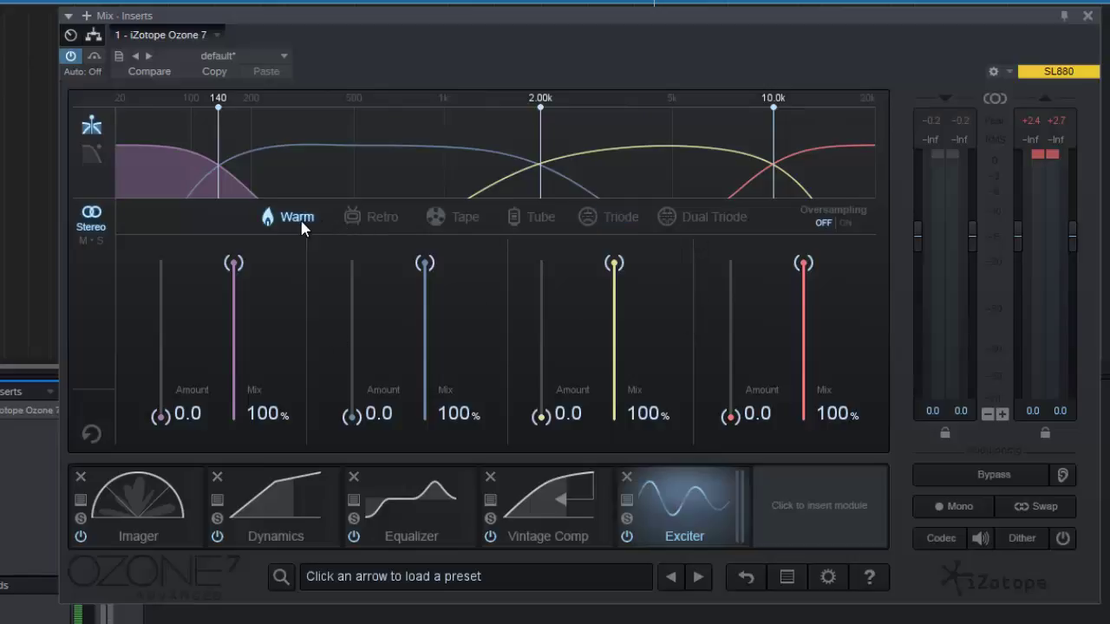
click(368, 224)
click(471, 223)
click(532, 224)
click(631, 218)
click(708, 217)
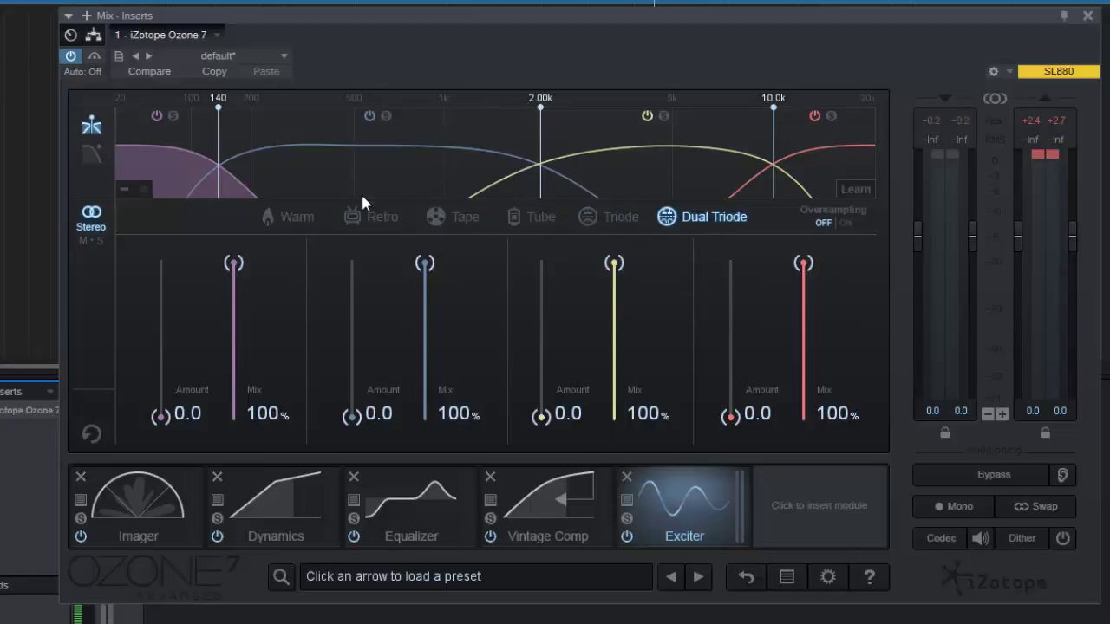
- Set the Exciter to Tube mode after trying Warm and Tape, and move its lowest crossover to 179 Hz
click(307, 214)
click(439, 224)
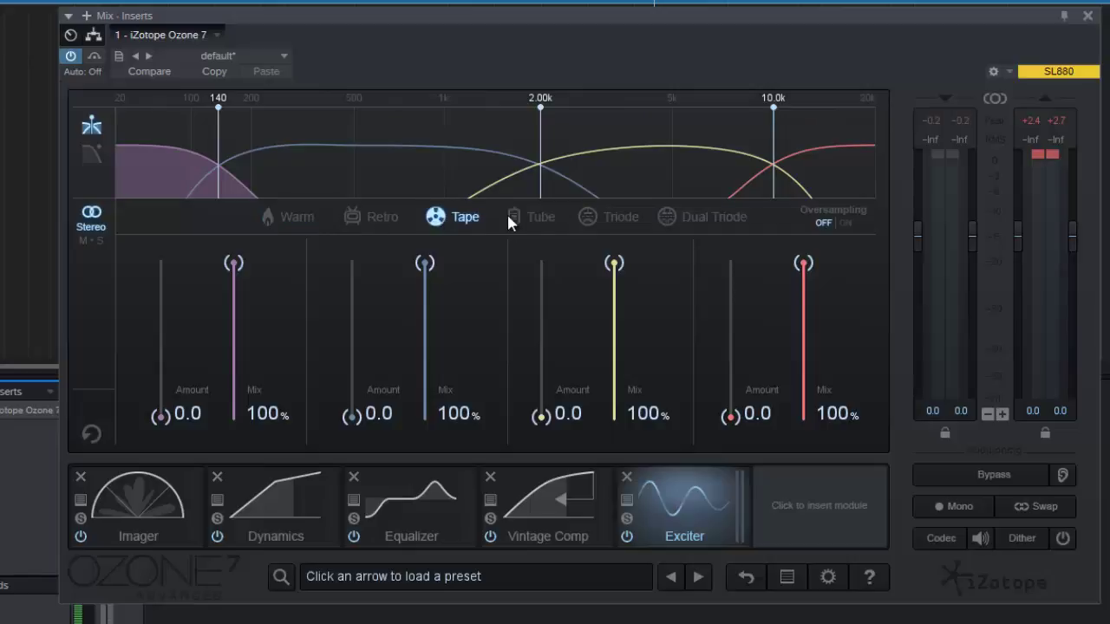
click(514, 218)
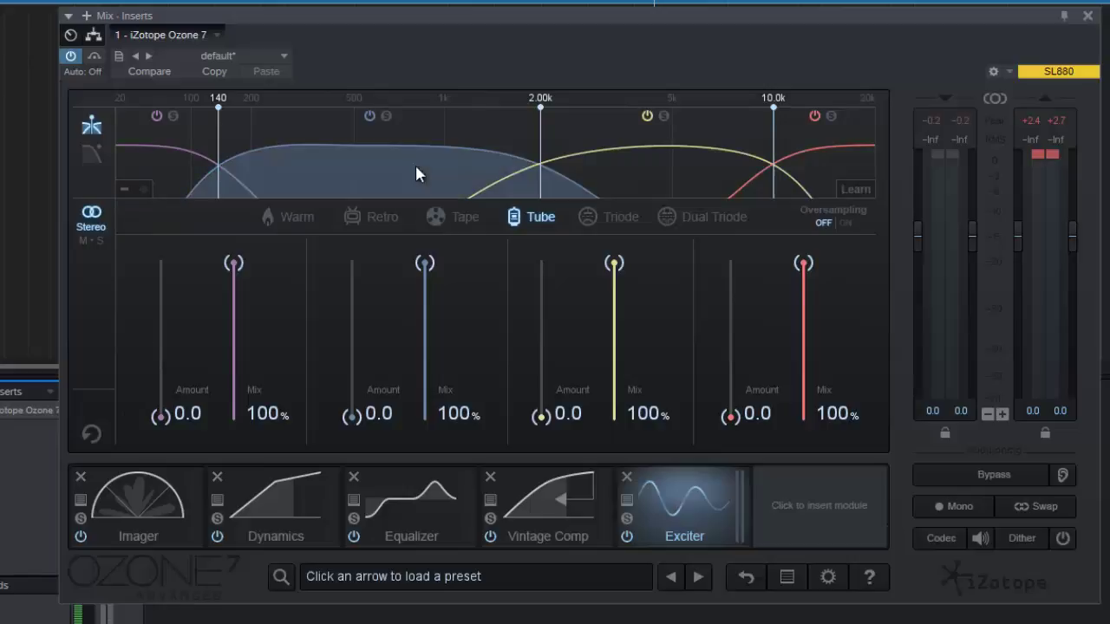
mouse_move(220, 109)
mouse_down()
mouse_move(313, 114)
mouse_move(240, 110)
mouse_up()
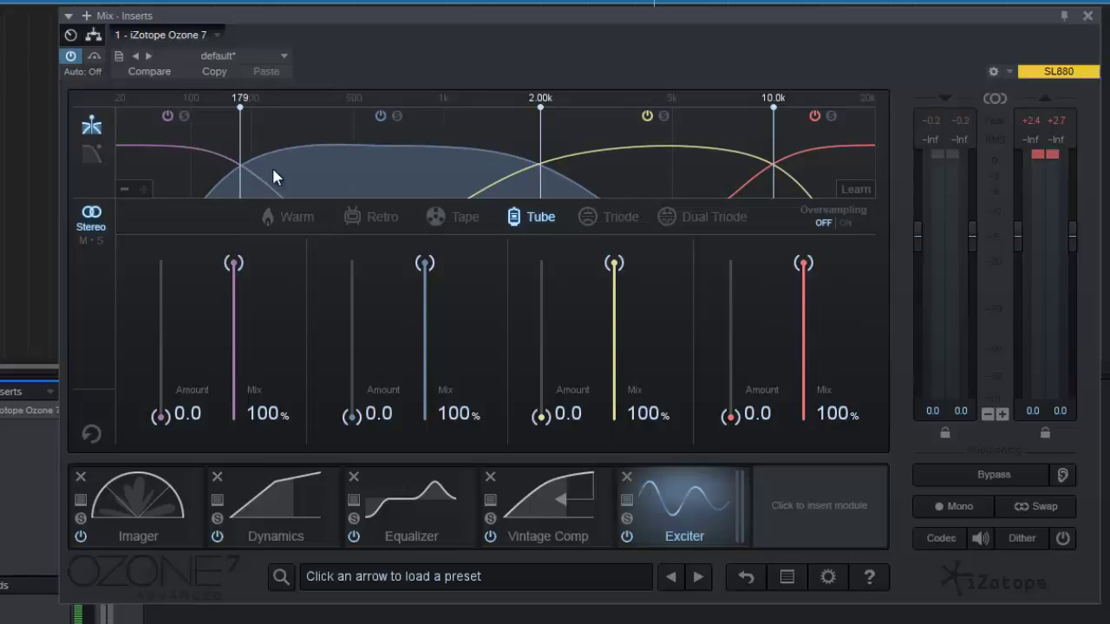
- Solo the Exciter's third band during playback and move the crossover between the second and third bands to 1.95 kHz
click(663, 116)
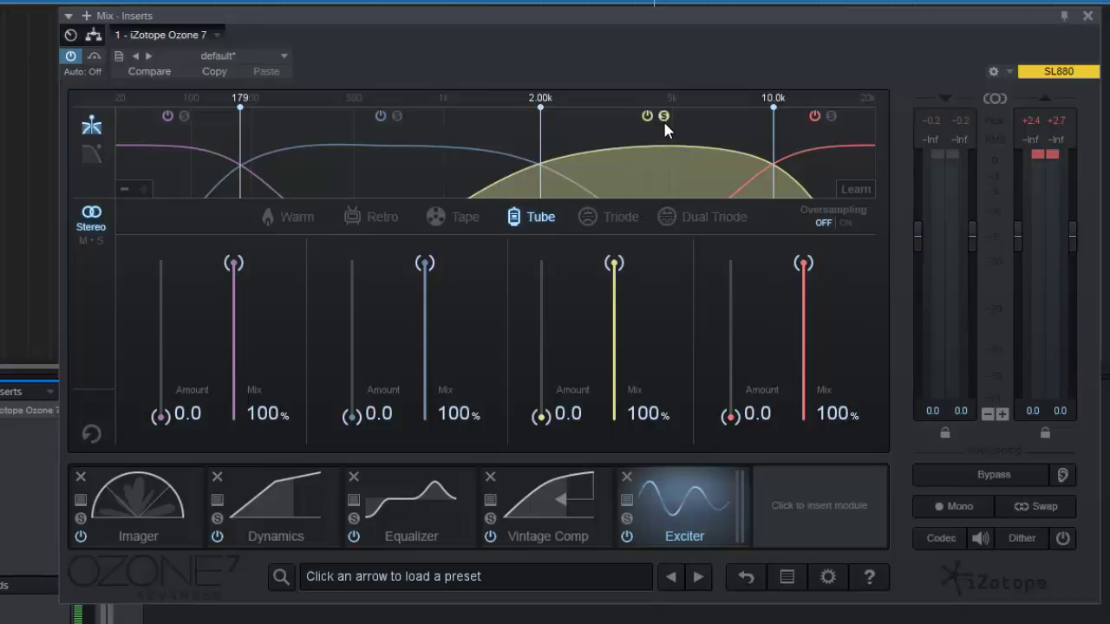
key(space)
mouse_move(536, 112)
mouse_down()
mouse_move(498, 113)
mouse_move(537, 114)
mouse_up()
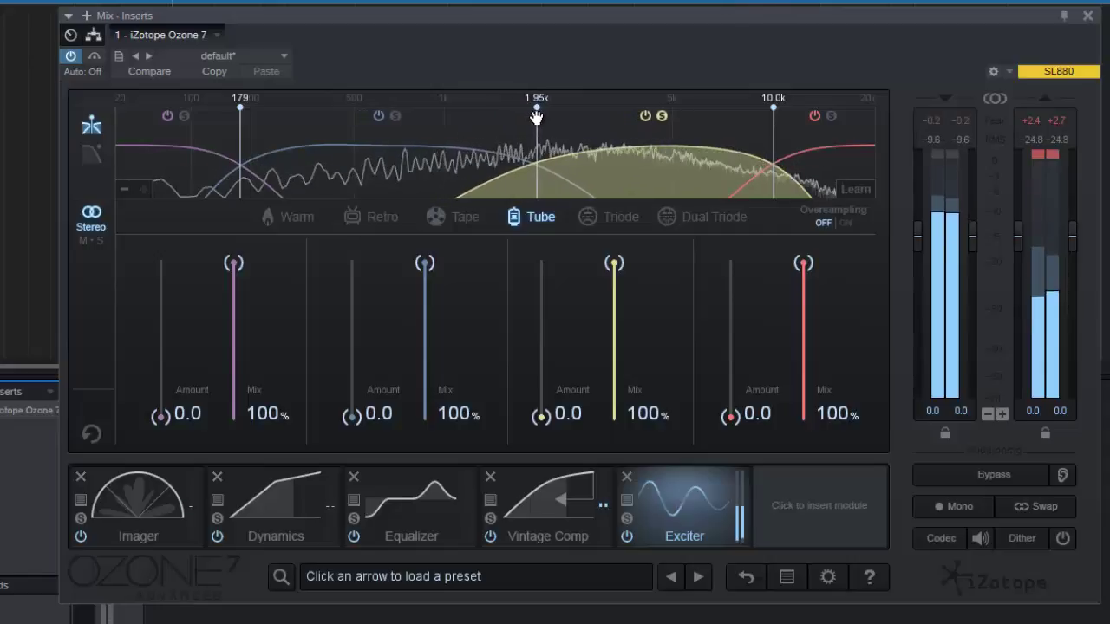
click(659, 115)
key(space)
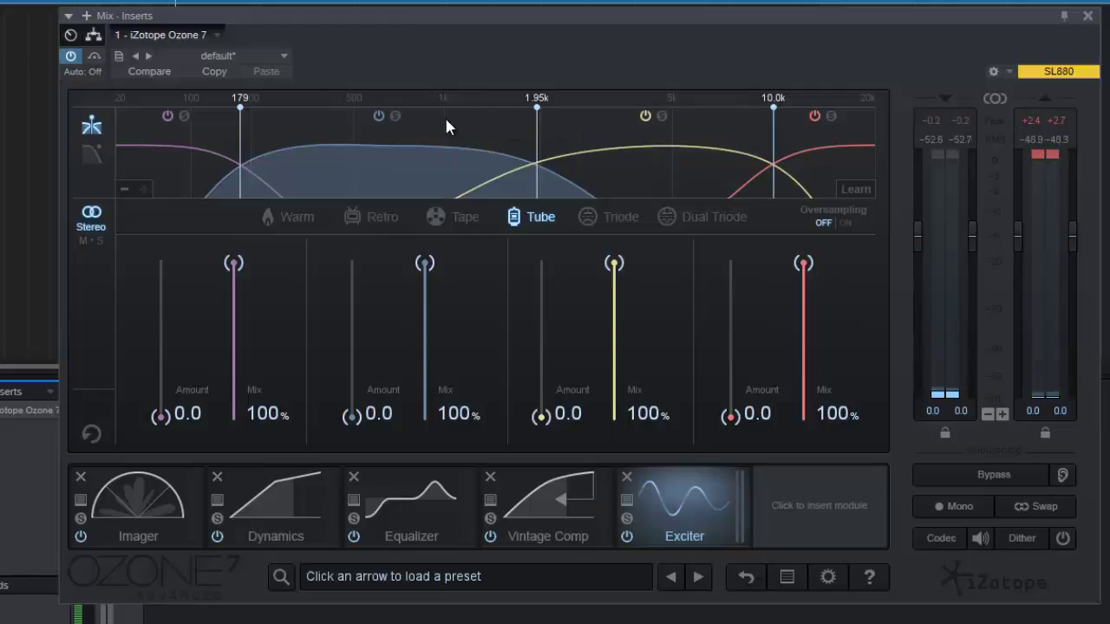
- Play the Exciter's second band soloed and set its lower crossover to 231 Hz and its upper crossover to 3.27 kHz
click(395, 115)
key(space)
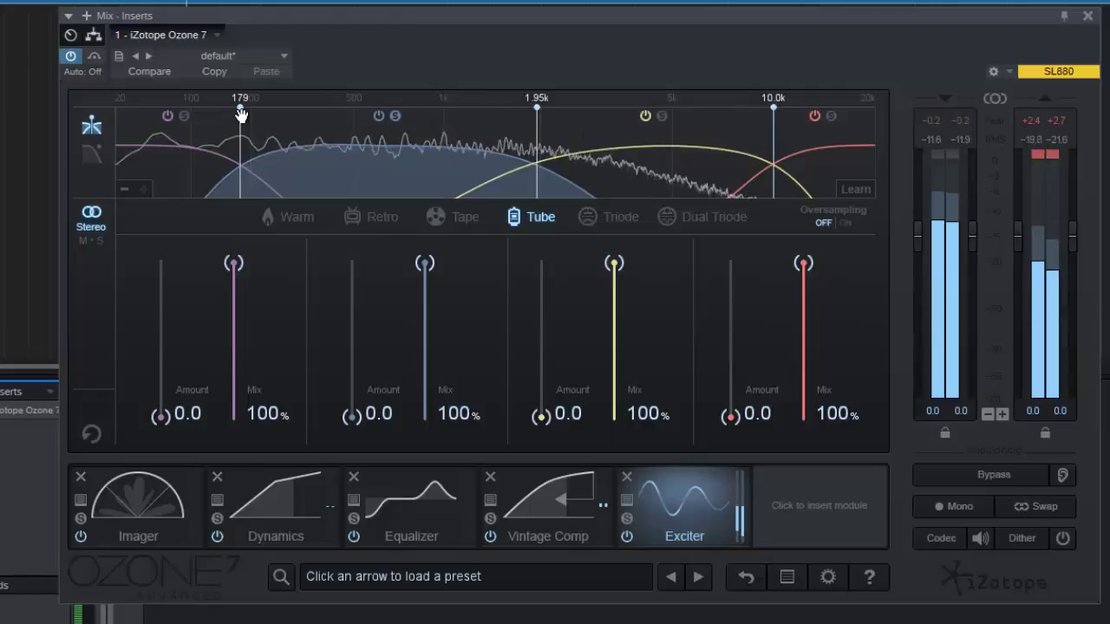
drag(240, 111, 265, 111)
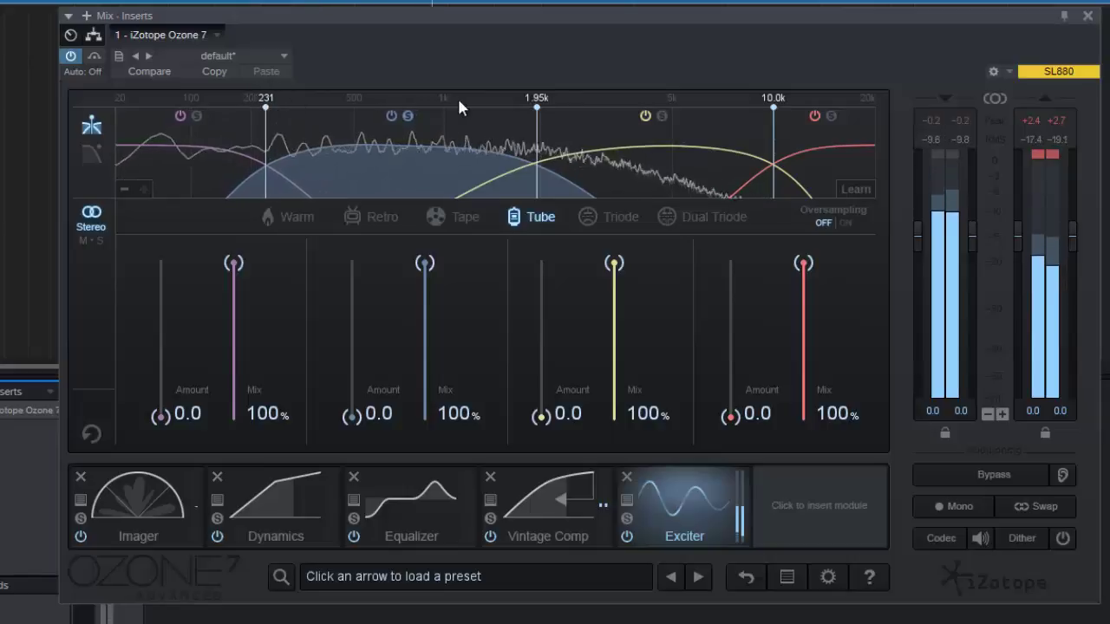
drag(537, 108, 610, 113)
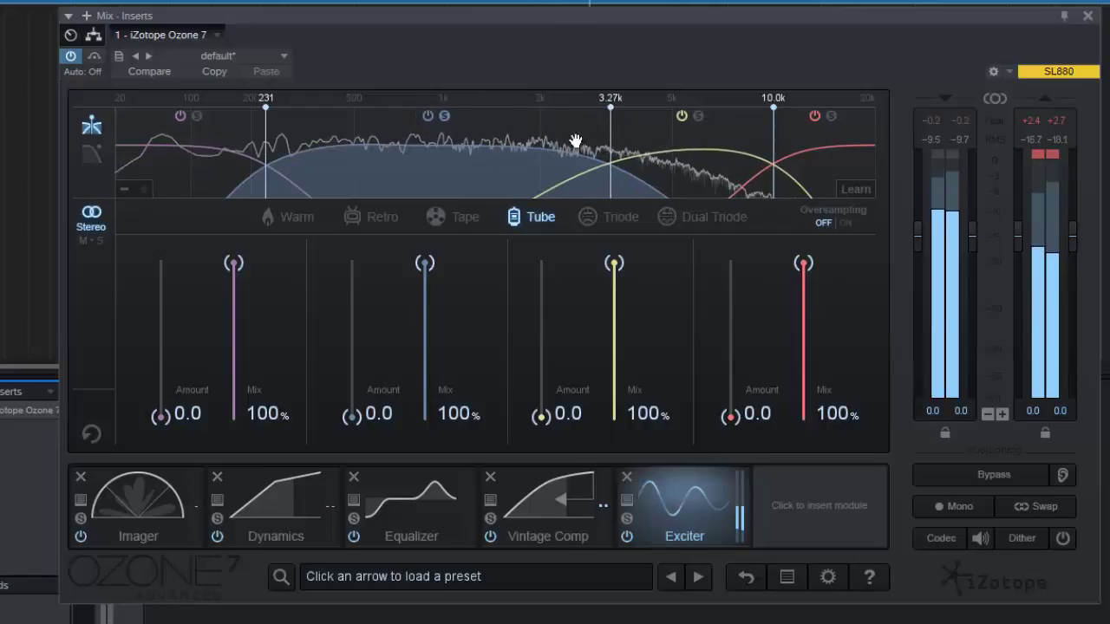
key(space)
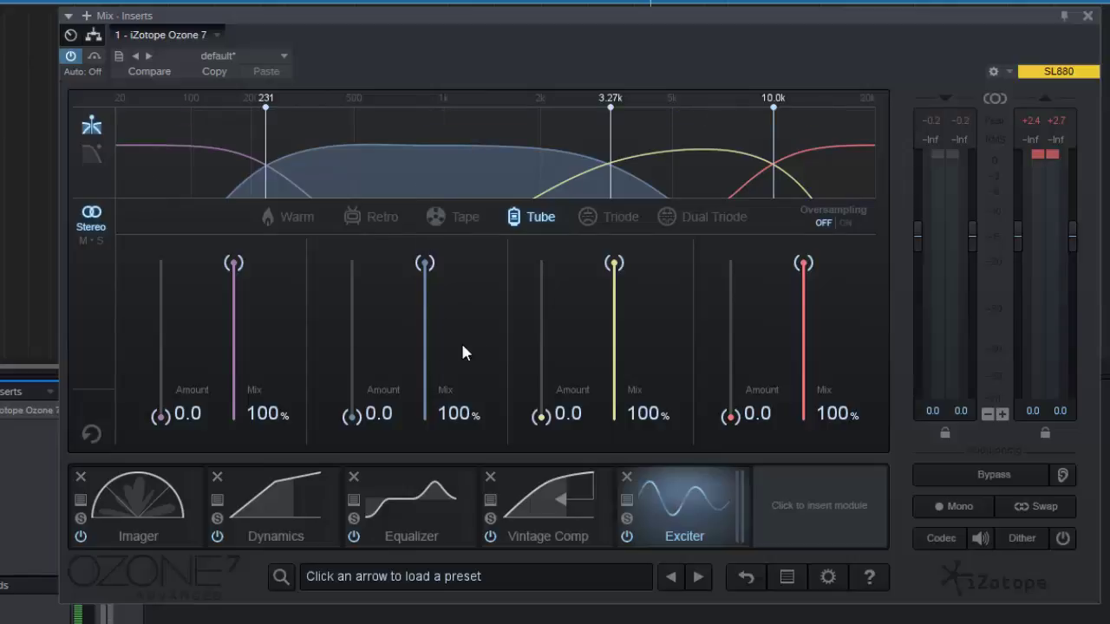
- Raise the second band's Amount to 7.4 with the band soloed during playback, and compare it bypassed and active
key(space)
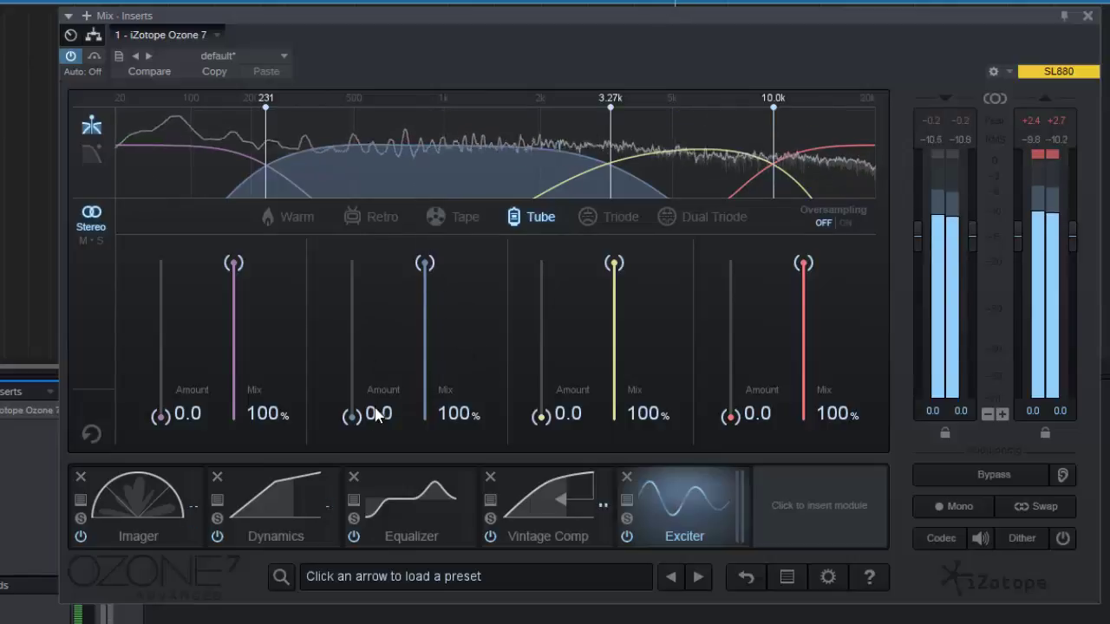
mouse_move(352, 417)
mouse_down()
mouse_move(350, 344)
mouse_move(342, 434)
mouse_up()
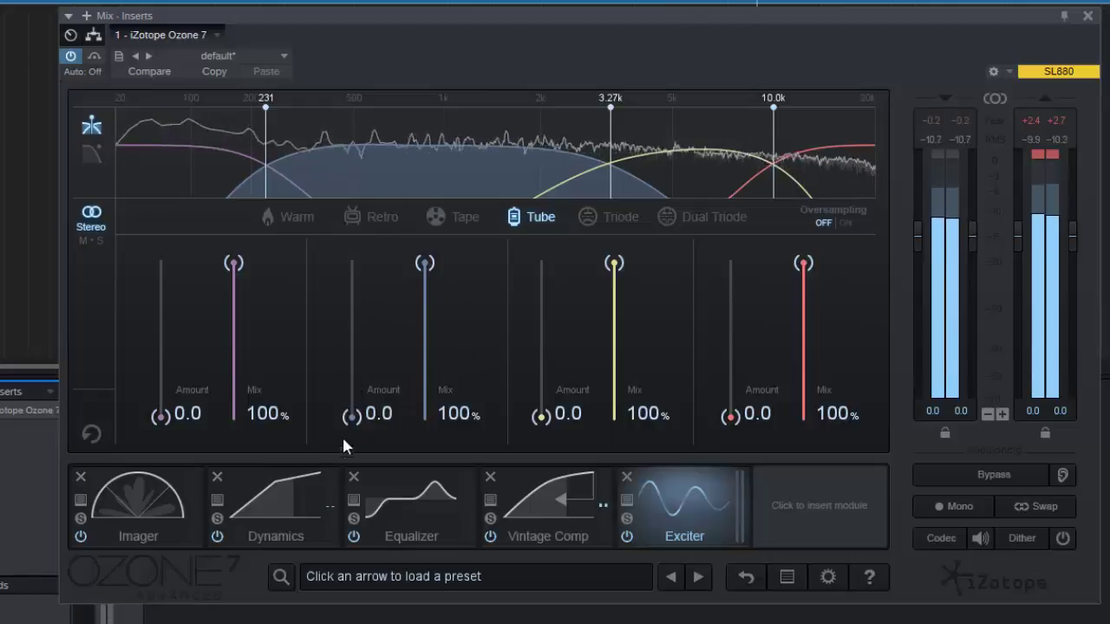
key(space)
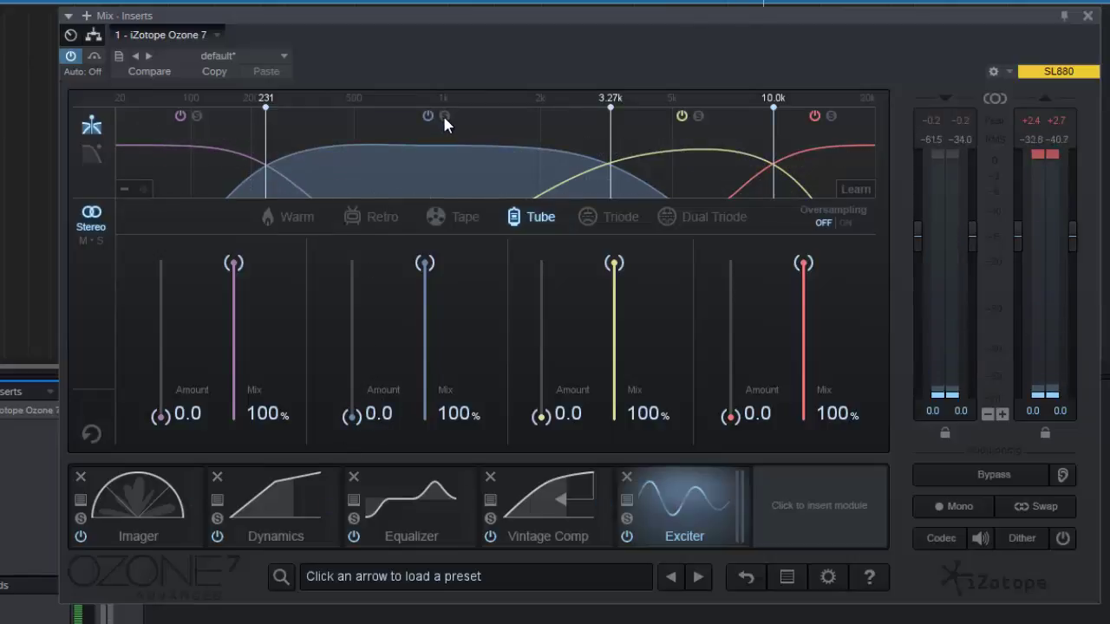
key(space)
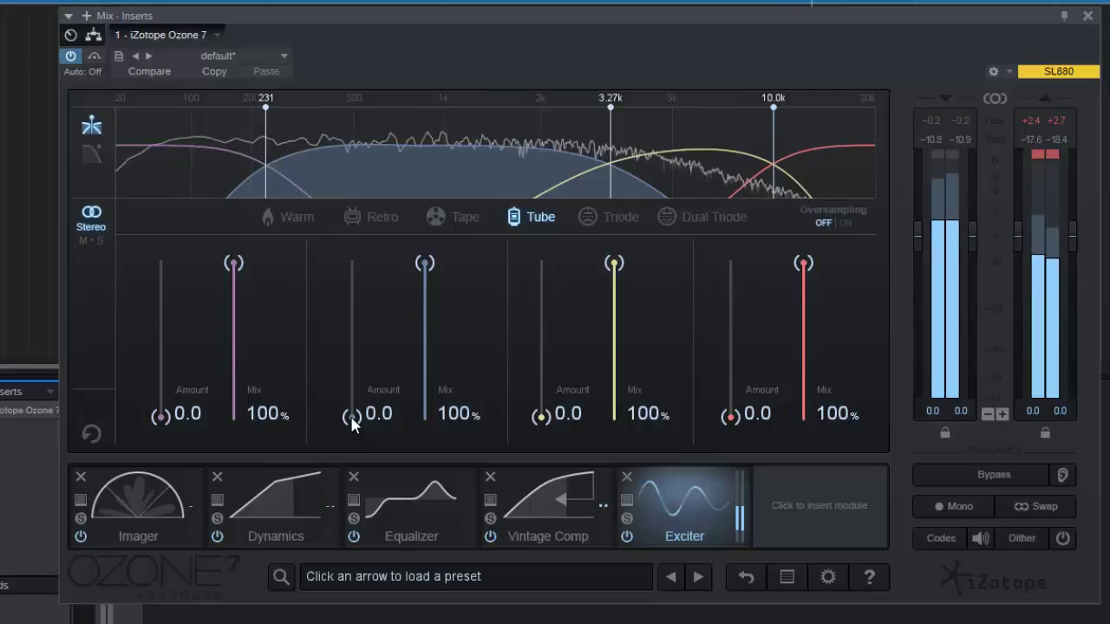
drag(354, 418, 352, 345)
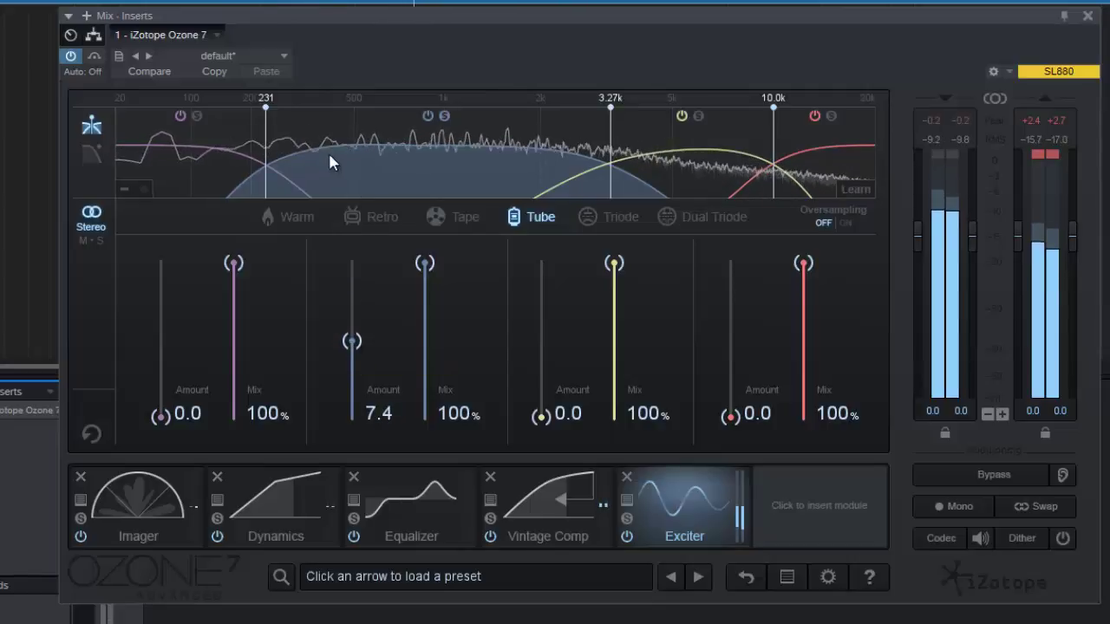
click(429, 118)
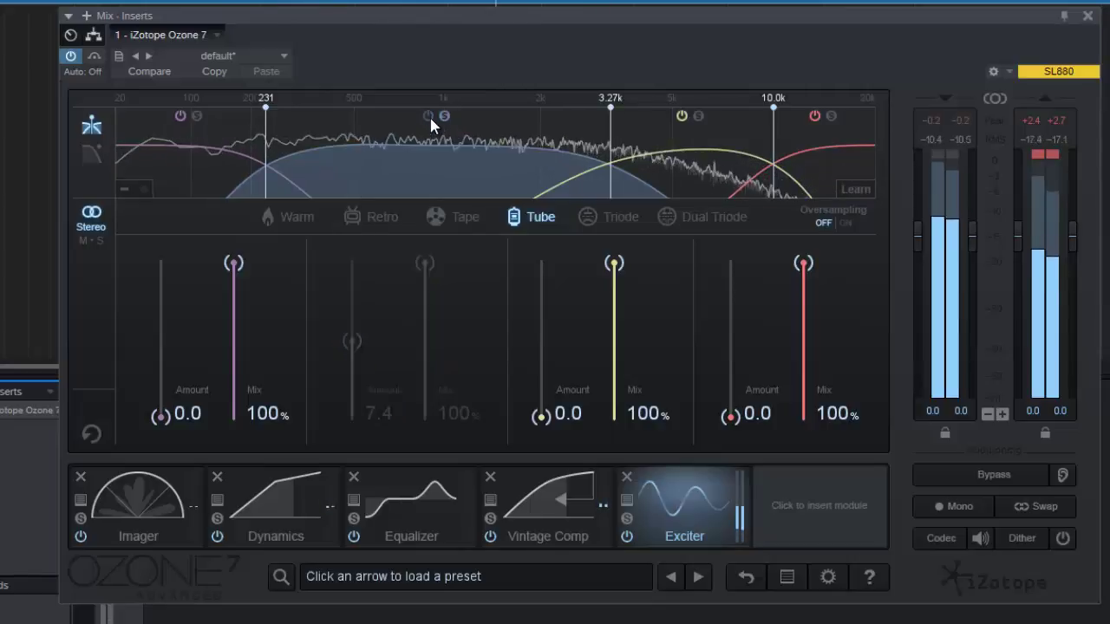
click(428, 116)
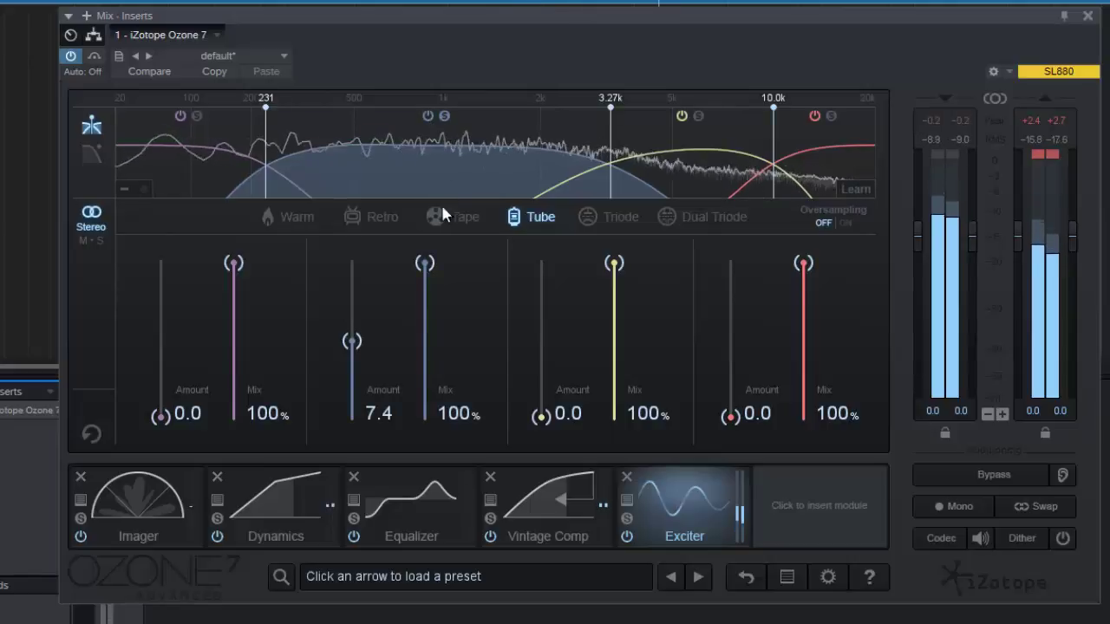
- Lower the second band's Mix to 86.5% and compare the full mix with the band off and on
mouse_move(424, 263)
mouse_down()
mouse_move(425, 318)
mouse_move(436, 254)
mouse_up()
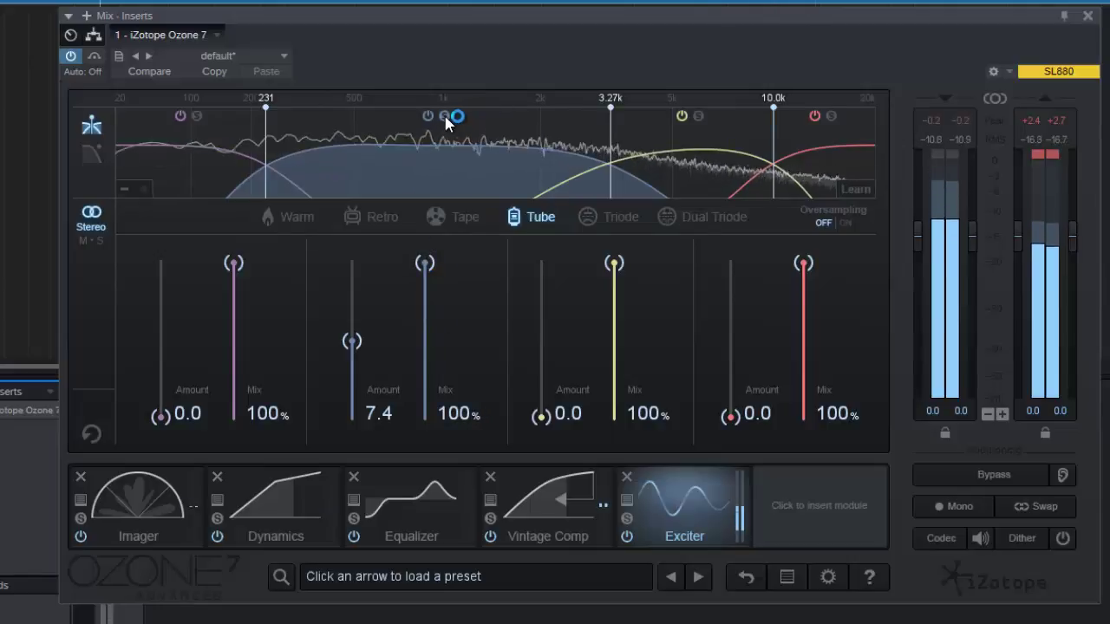
drag(426, 267, 422, 283)
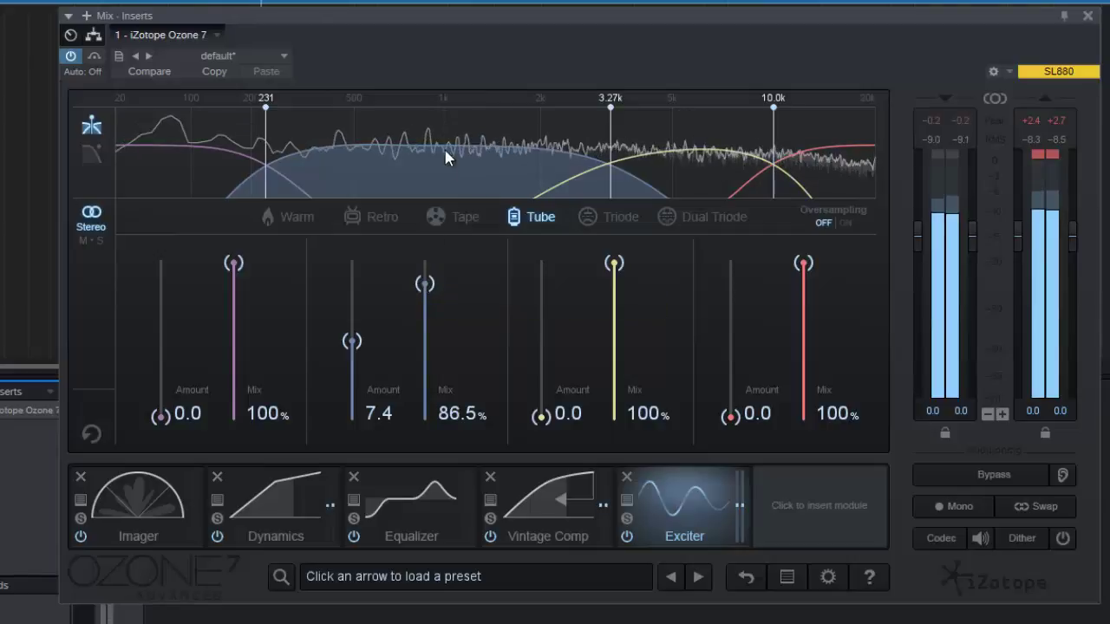
click(427, 115)
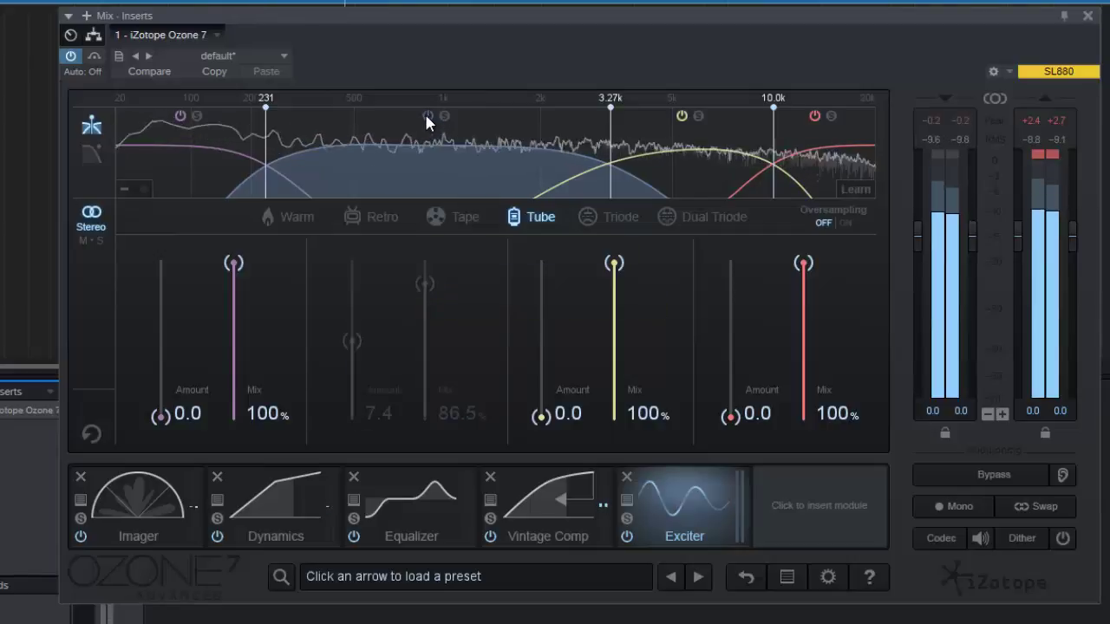
click(428, 116)
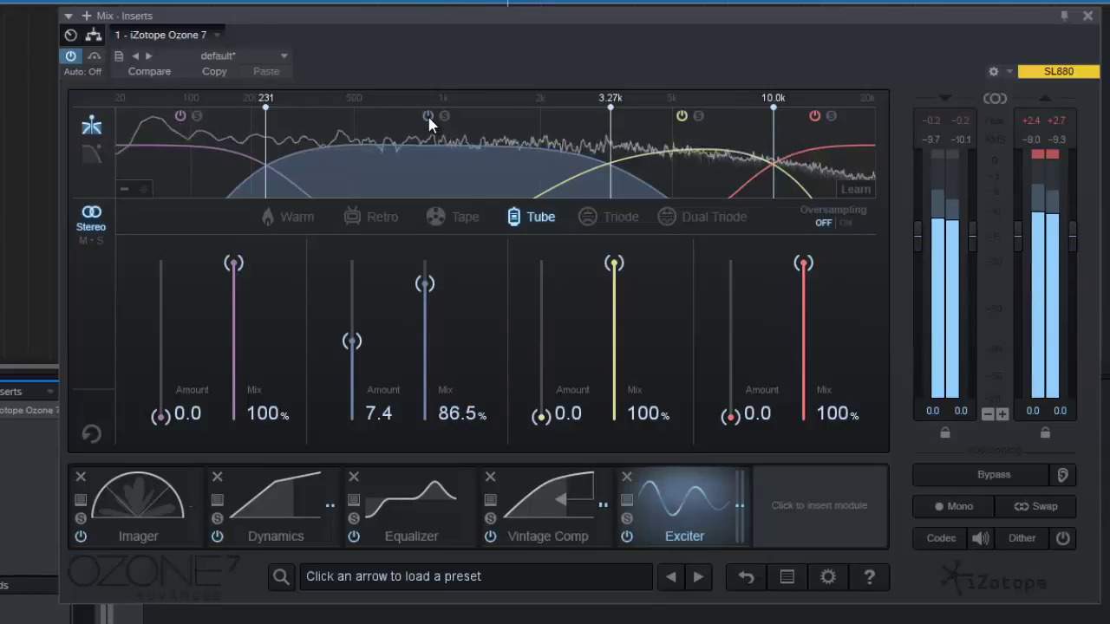
click(427, 115)
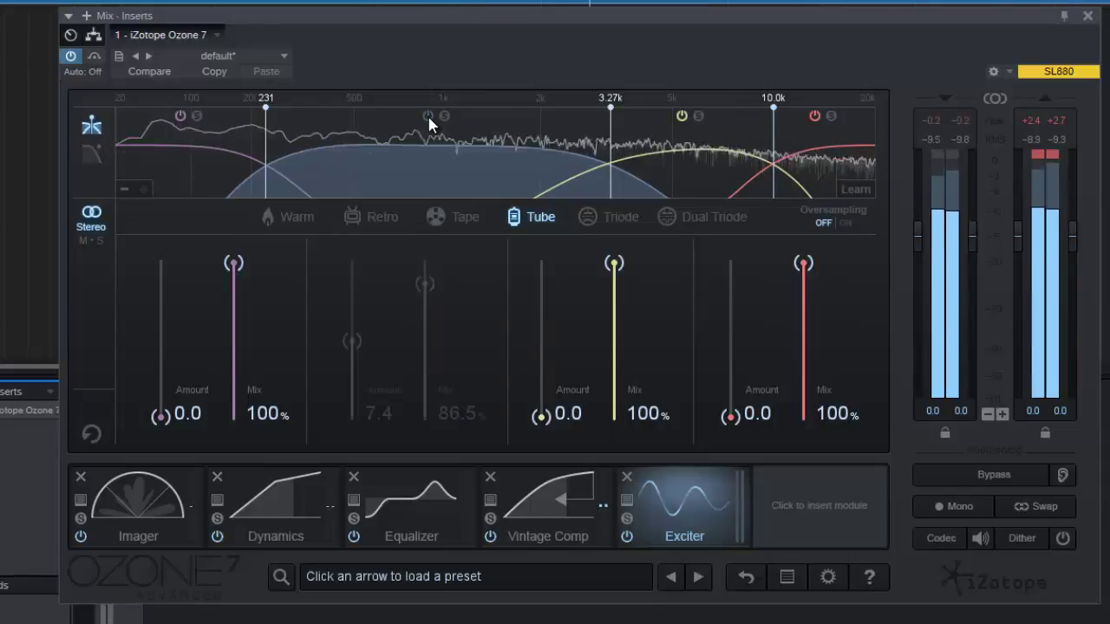
click(429, 117)
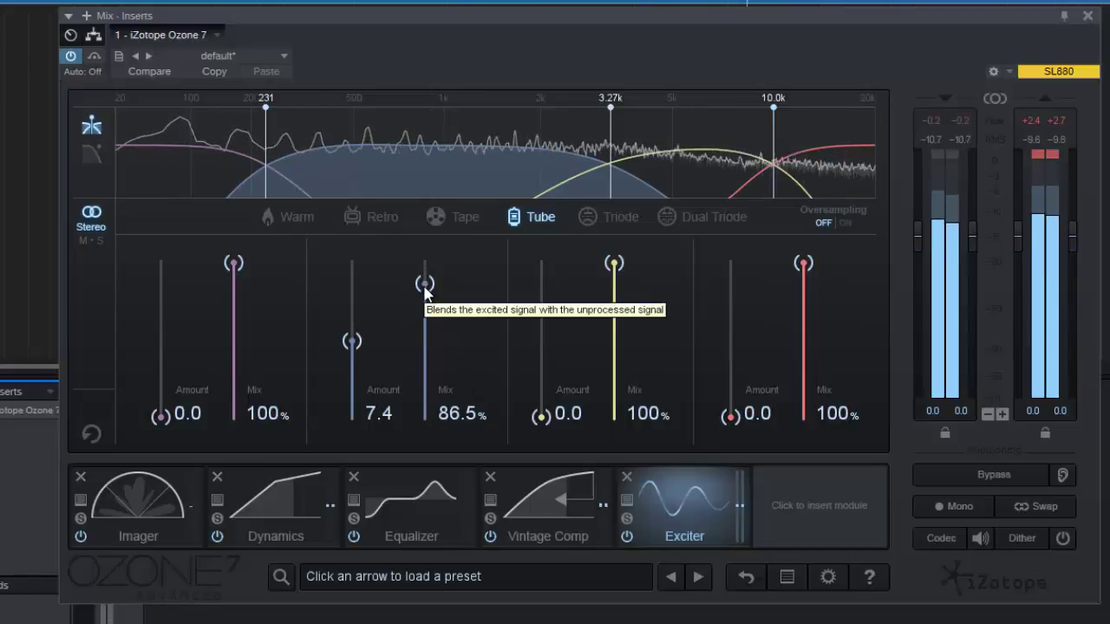
key(space)
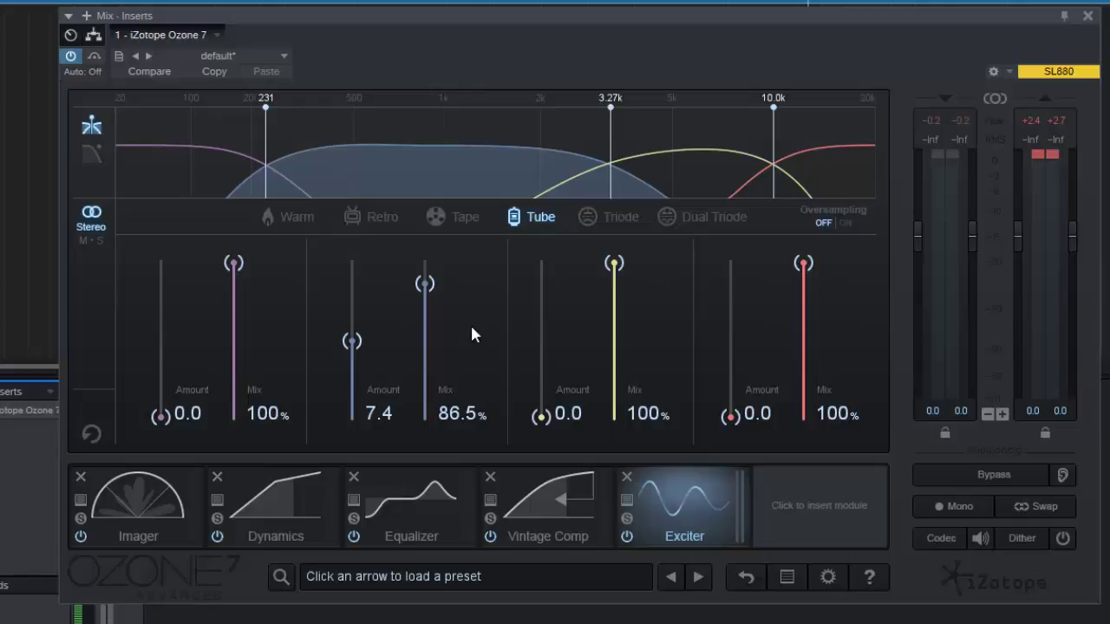
- Reduce the second band's Mix to 74.1% during playback, comparing the sound with the band bypassed and active
mouse_move(467, 173)
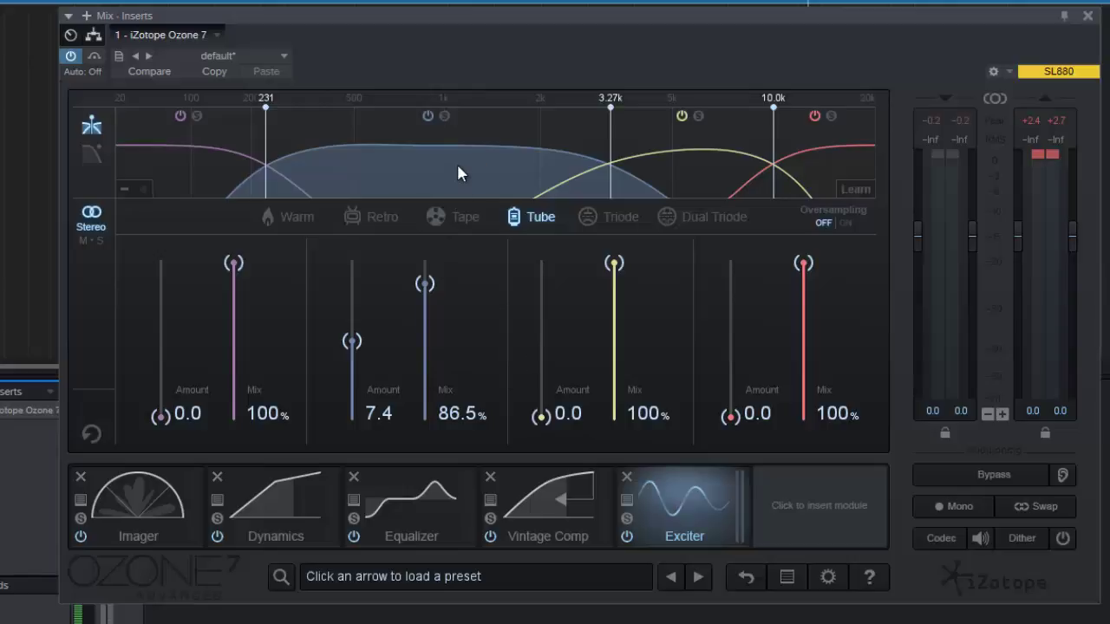
click(427, 114)
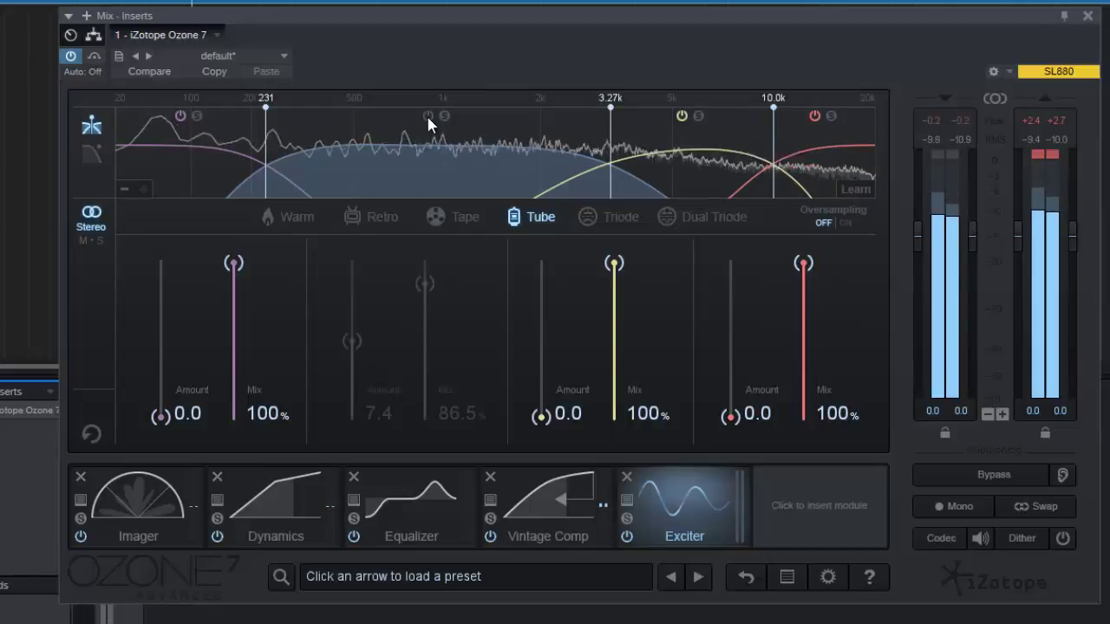
click(427, 116)
drag(424, 284, 425, 302)
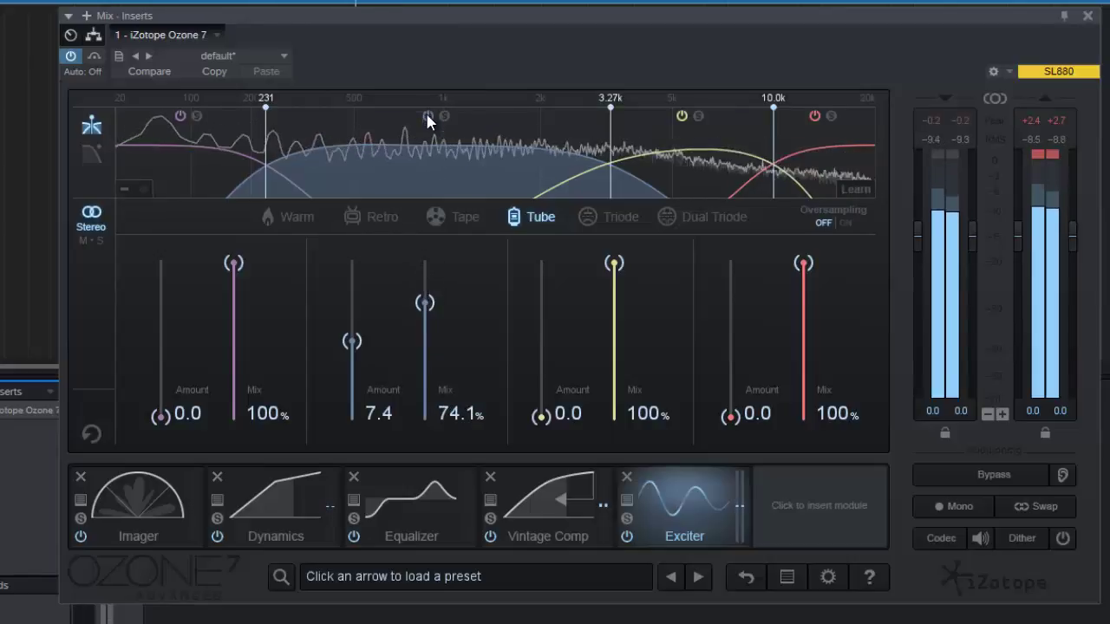
click(428, 115)
click(427, 116)
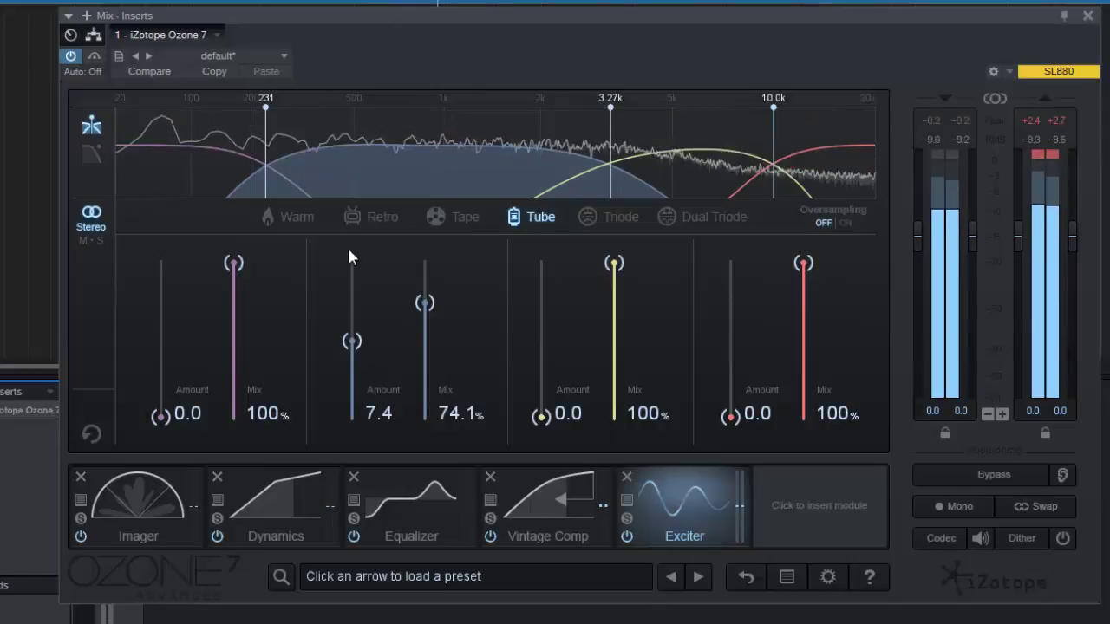
key(space)
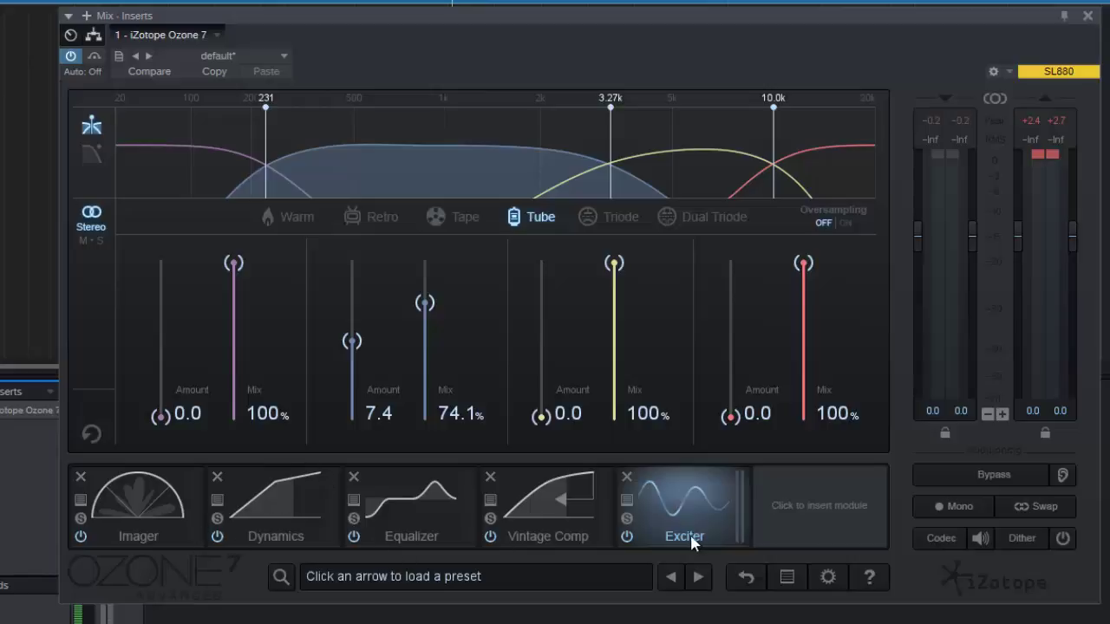
- Try the Exciter's Warm mode and Mid/Side processing, returning to Tube mode and Stereo
drag(685, 503, 705, 517)
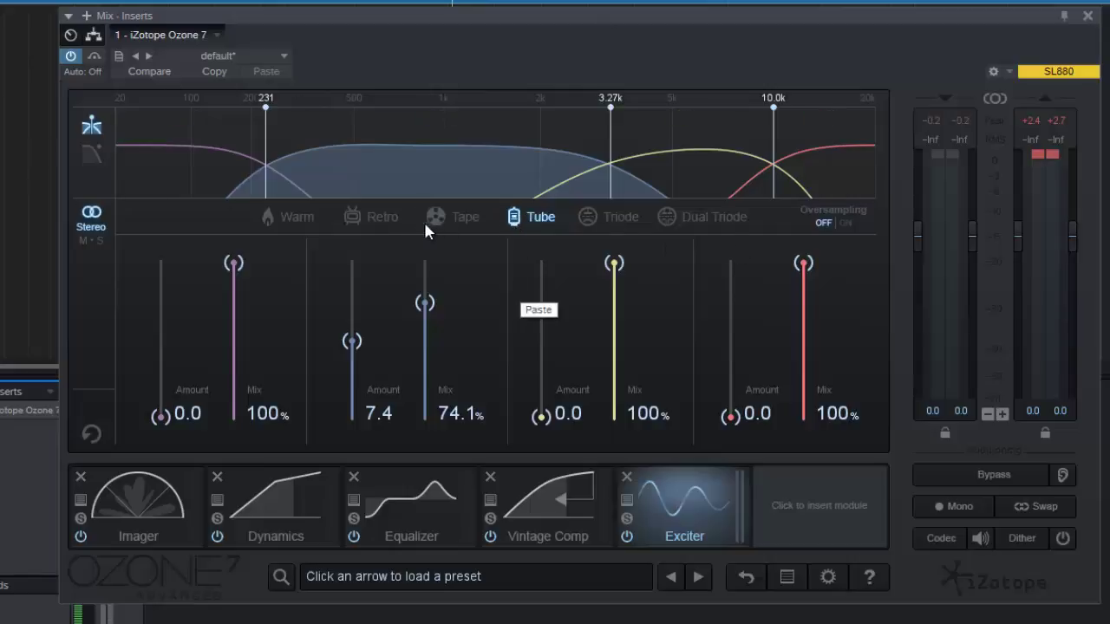
click(307, 225)
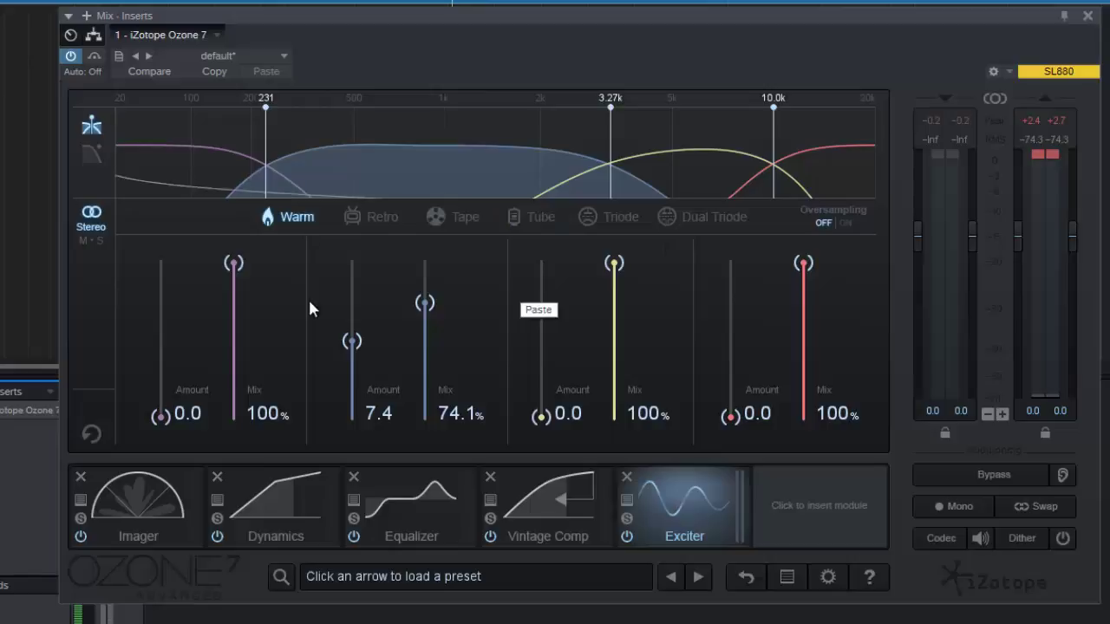
click(524, 220)
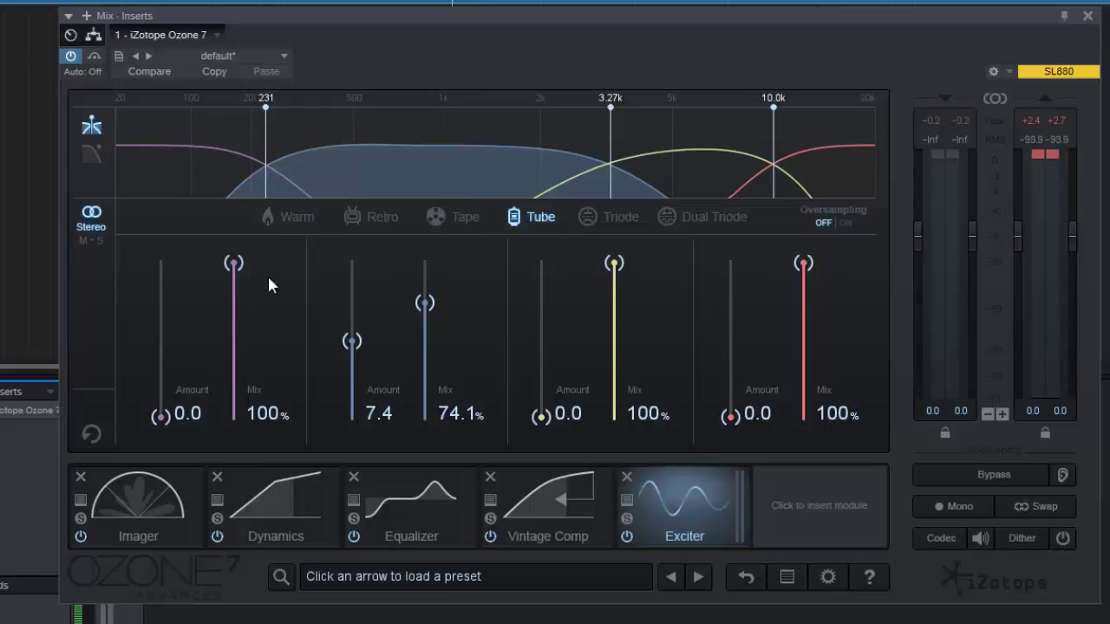
click(97, 237)
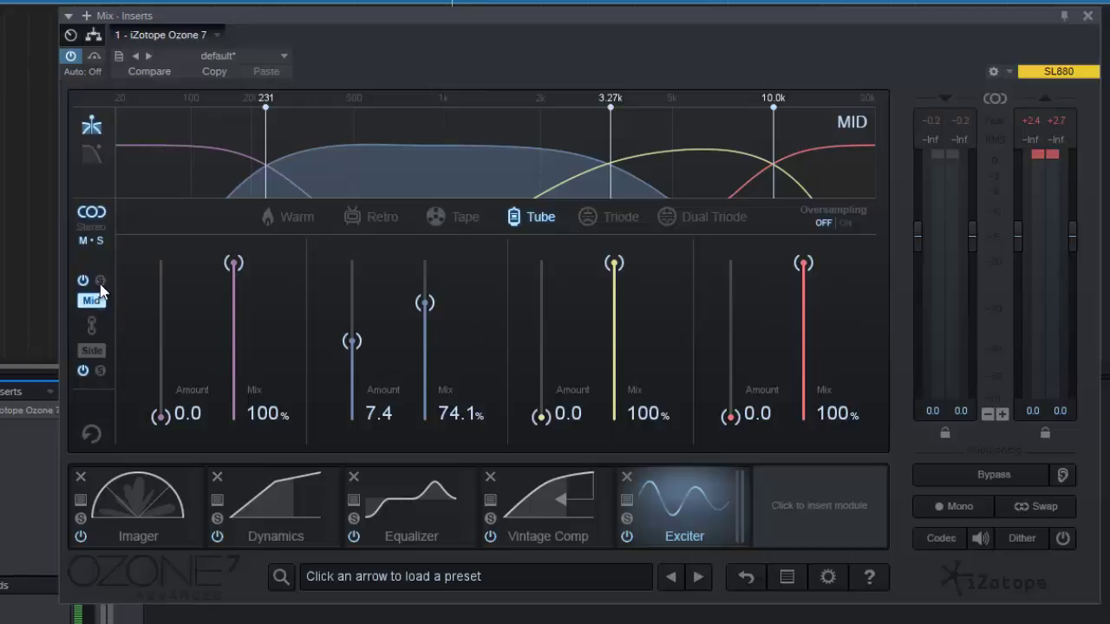
click(97, 234)
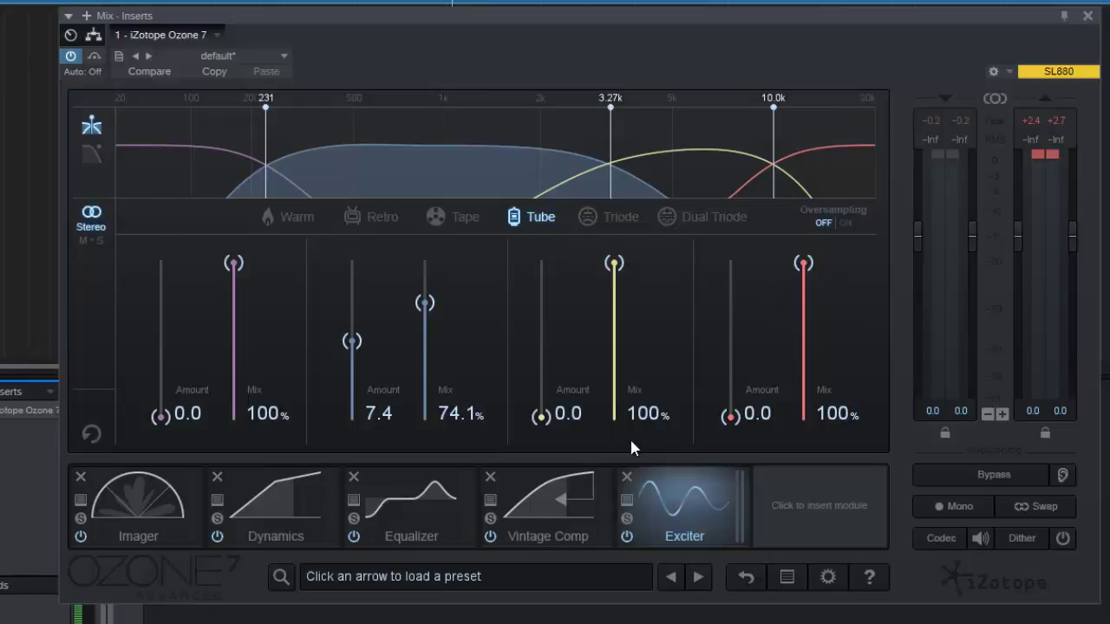
- Switch off the Exciter's second band and review the Imager and Vintage Compressor settings
mouse_move(186, 201)
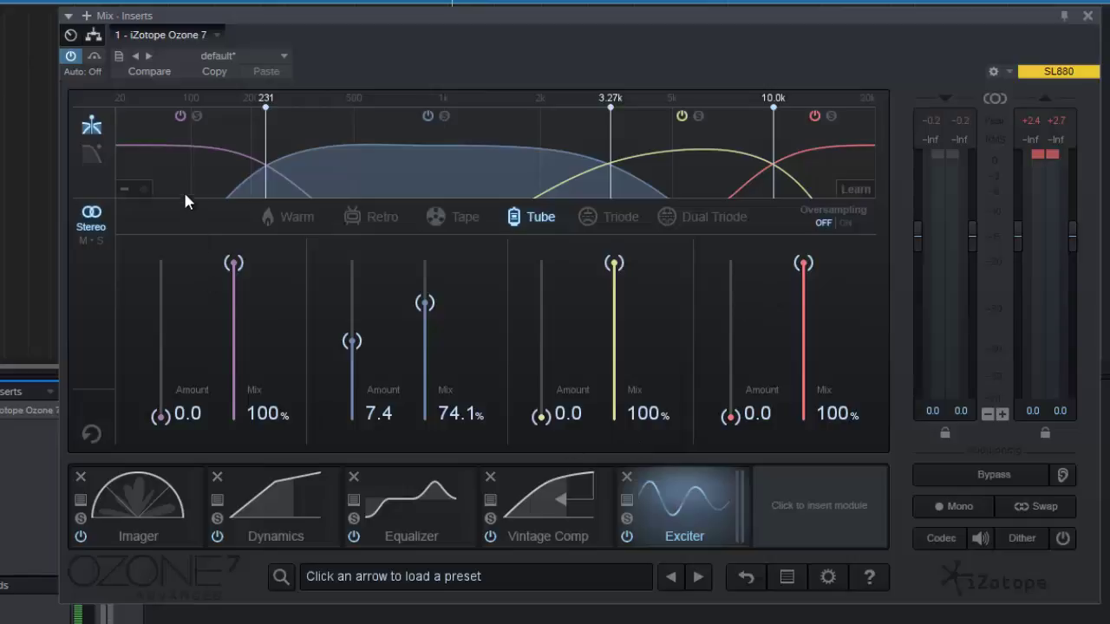
click(429, 116)
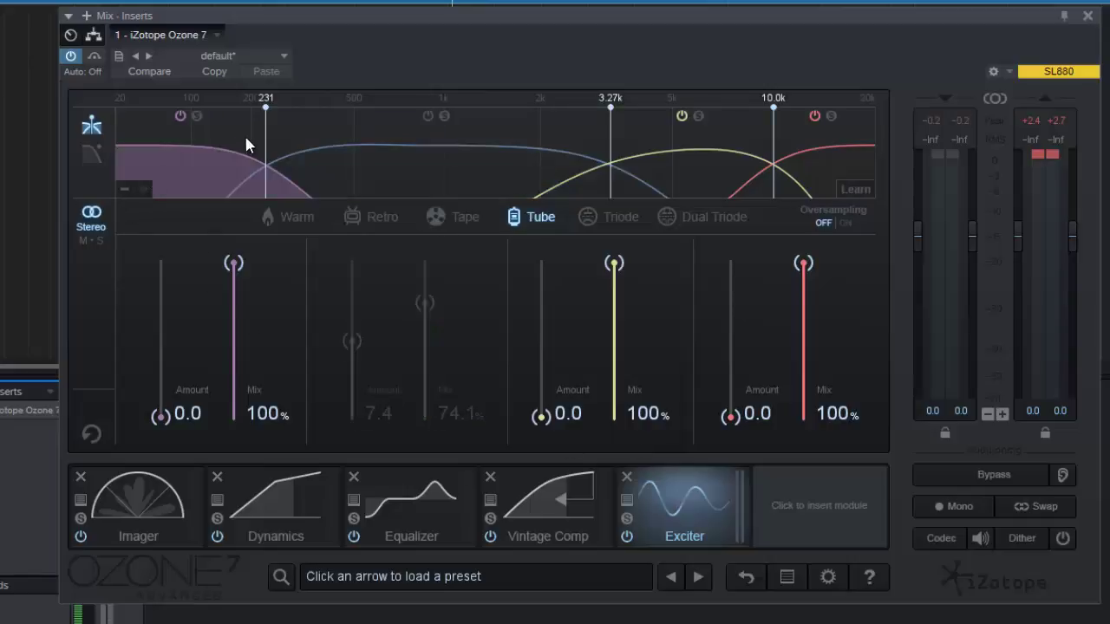
click(178, 516)
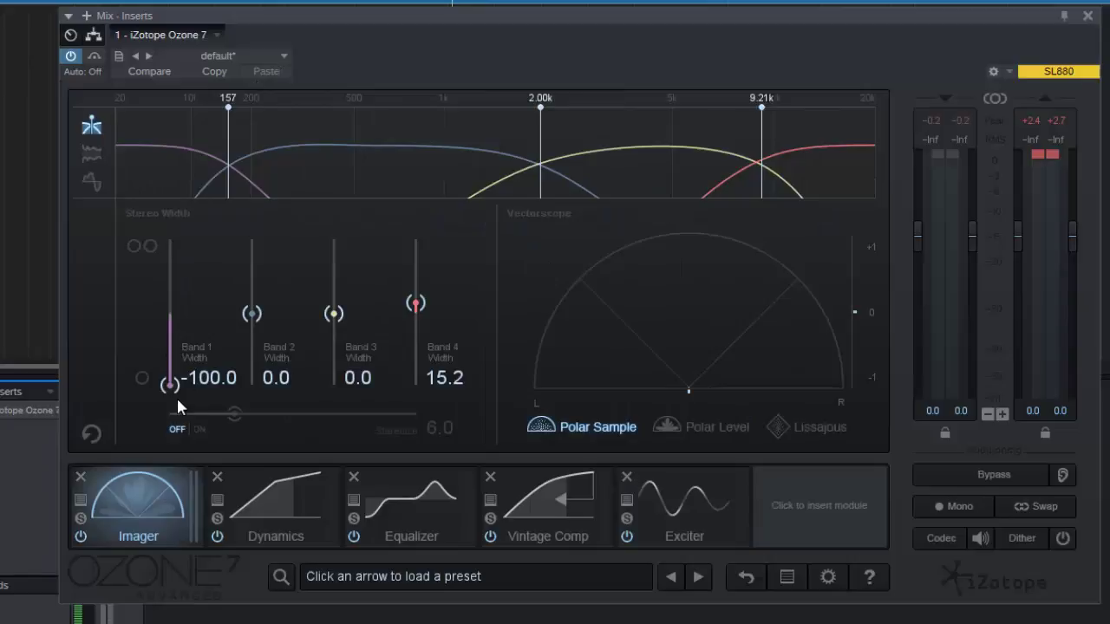
click(528, 518)
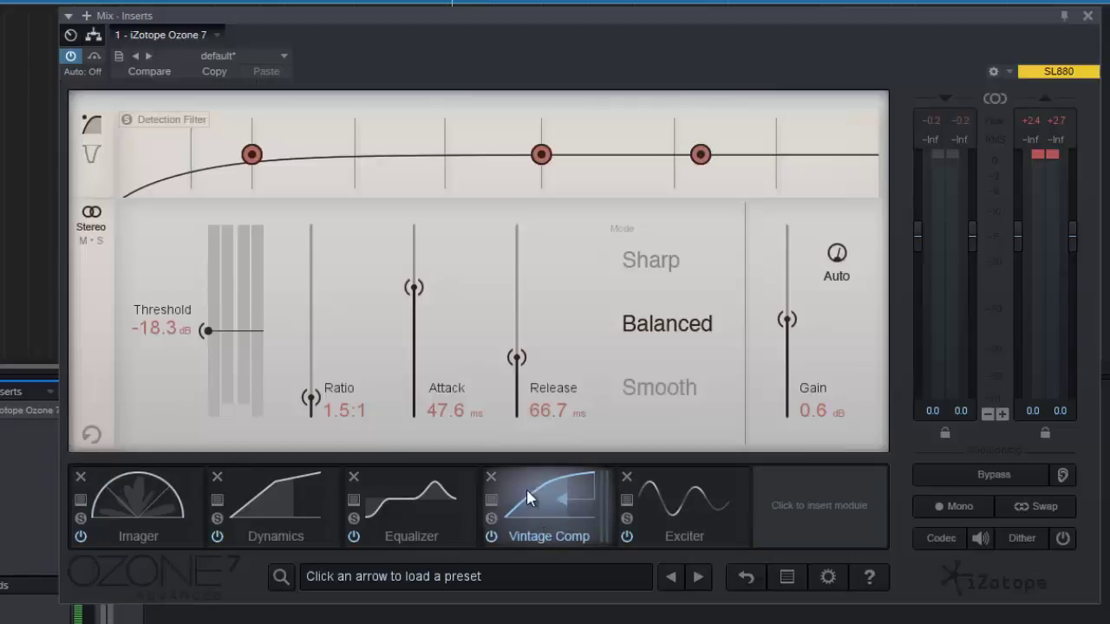
- Set the Exciter to Tape mode and raise the low band's Amount to 6.6 during playback
click(742, 487)
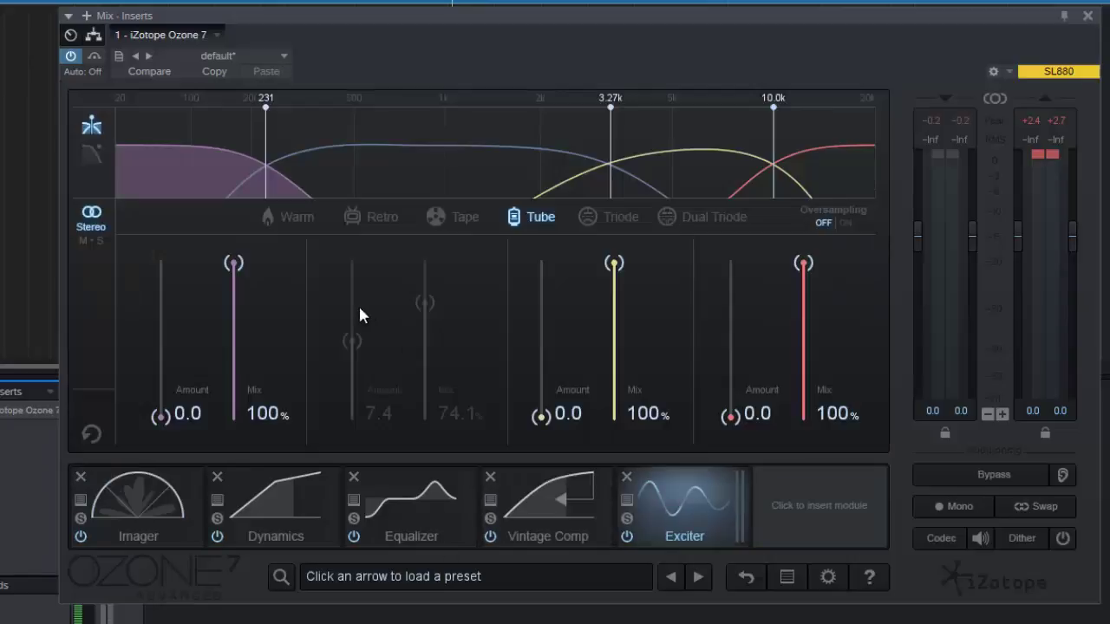
click(440, 212)
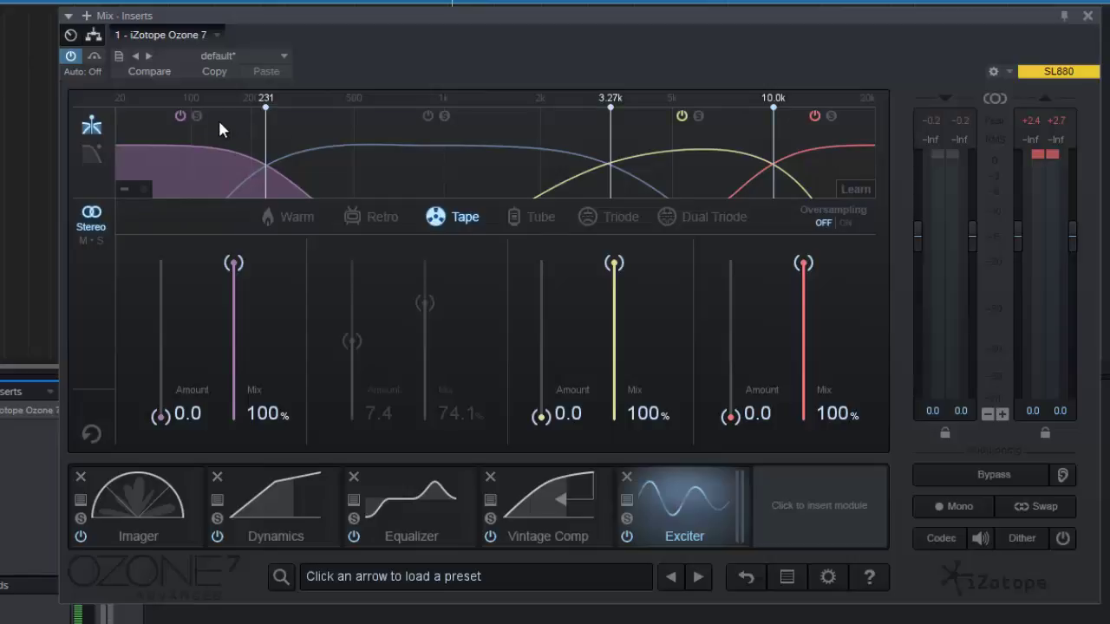
key(space)
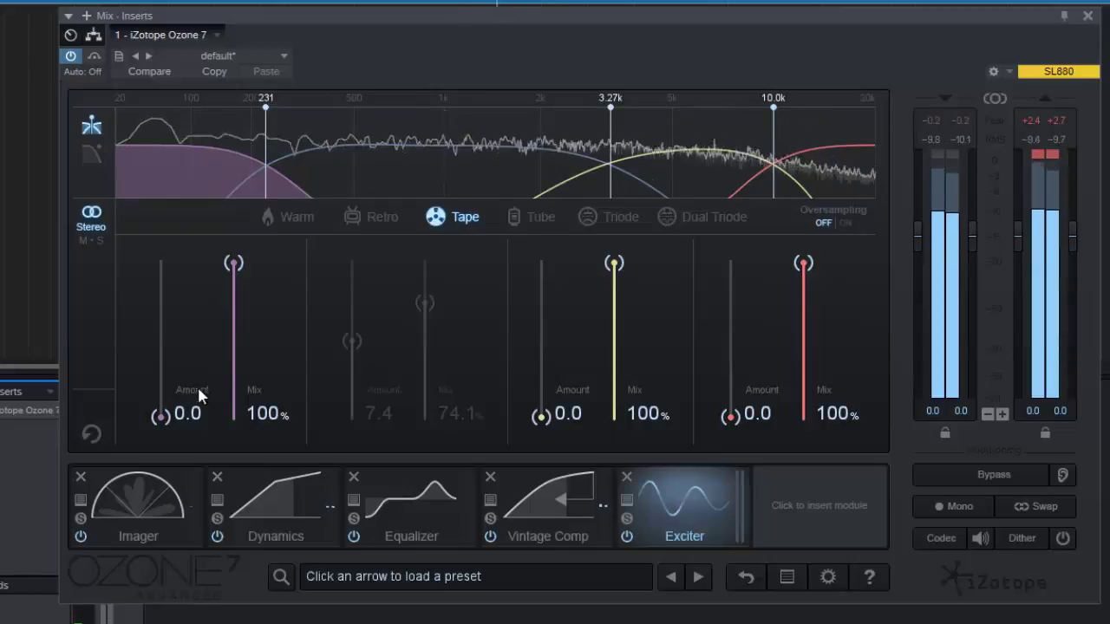
drag(163, 414, 163, 354)
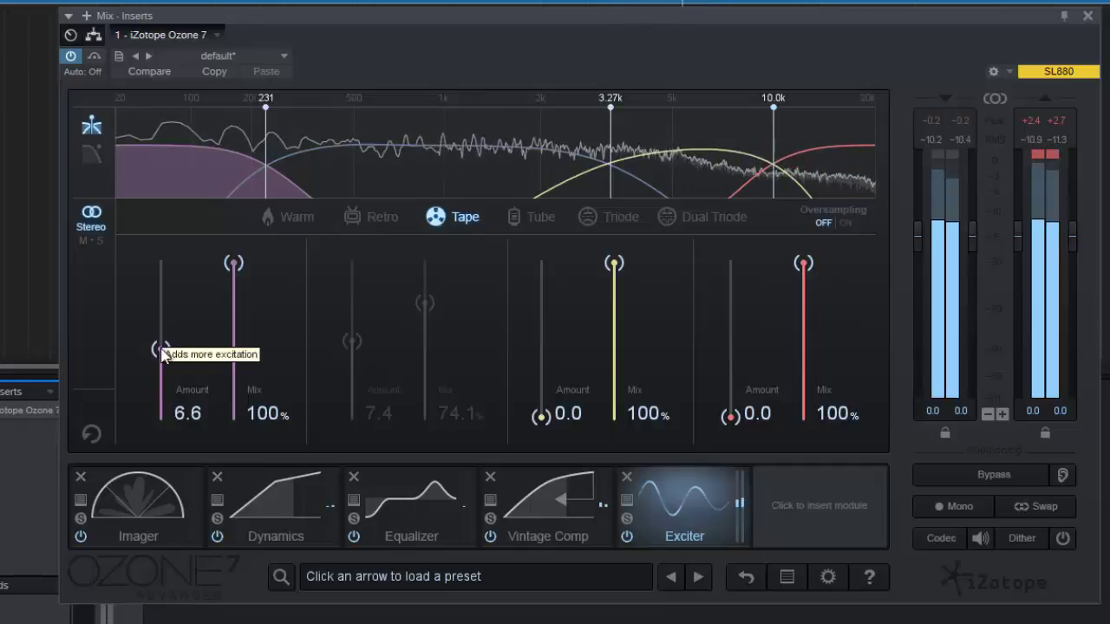
- Audition the Exciter's Retro, Warm and Tube modes on the full mix, returning to Tape mode
click(365, 216)
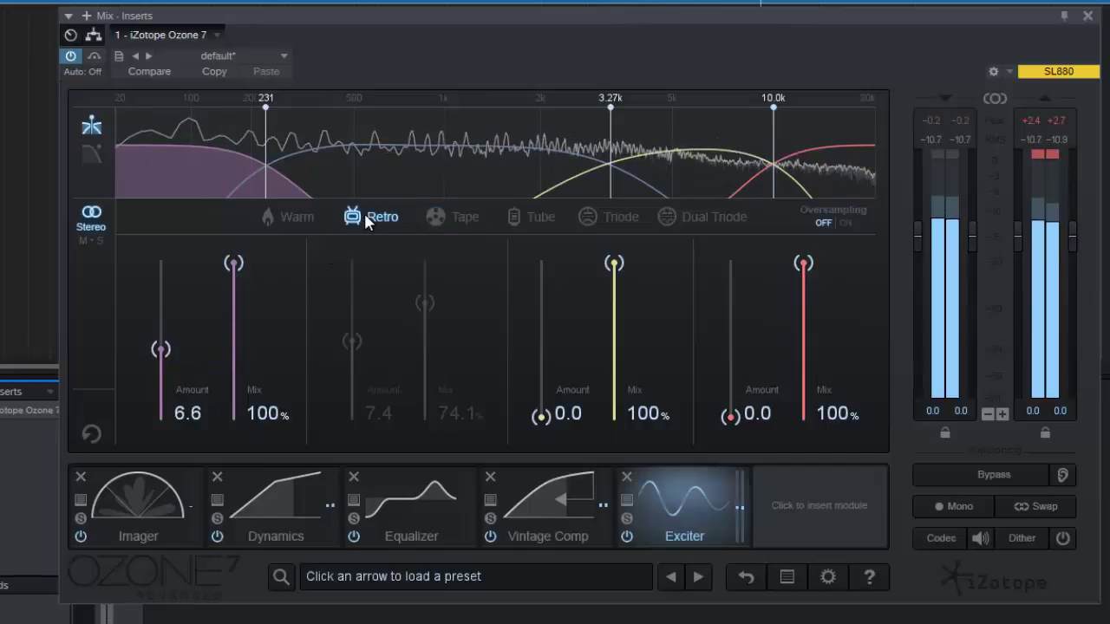
click(296, 219)
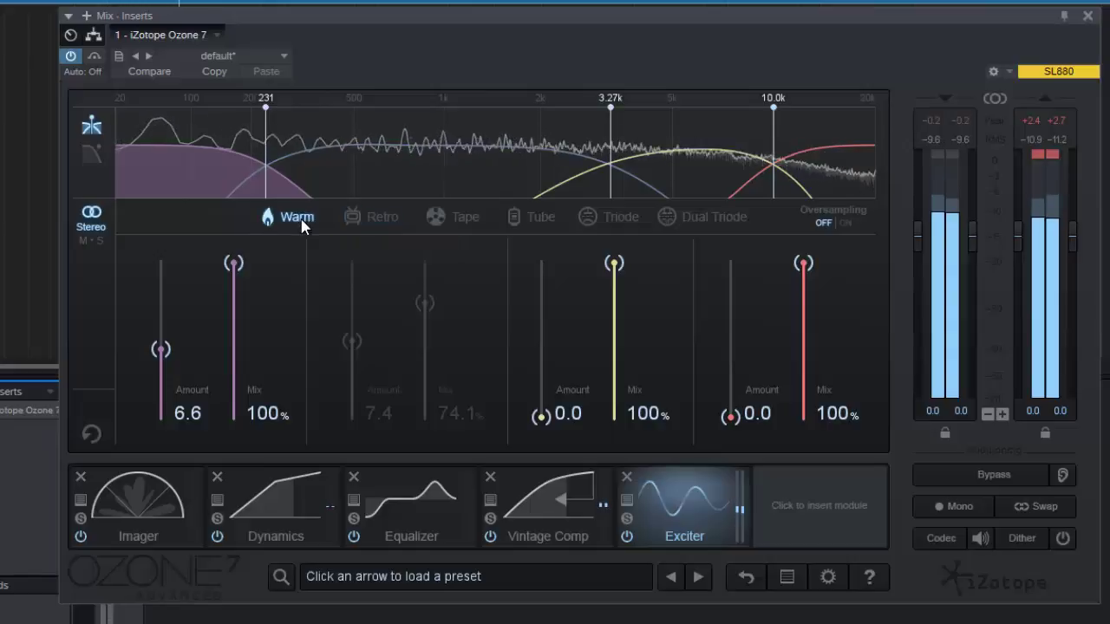
click(449, 216)
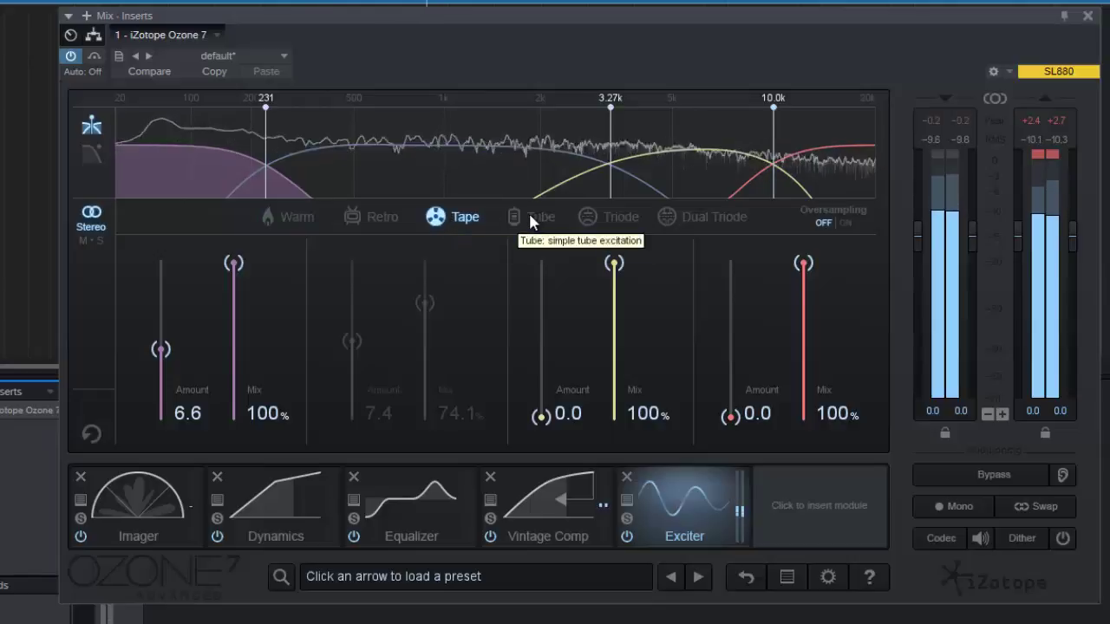
click(531, 218)
click(444, 214)
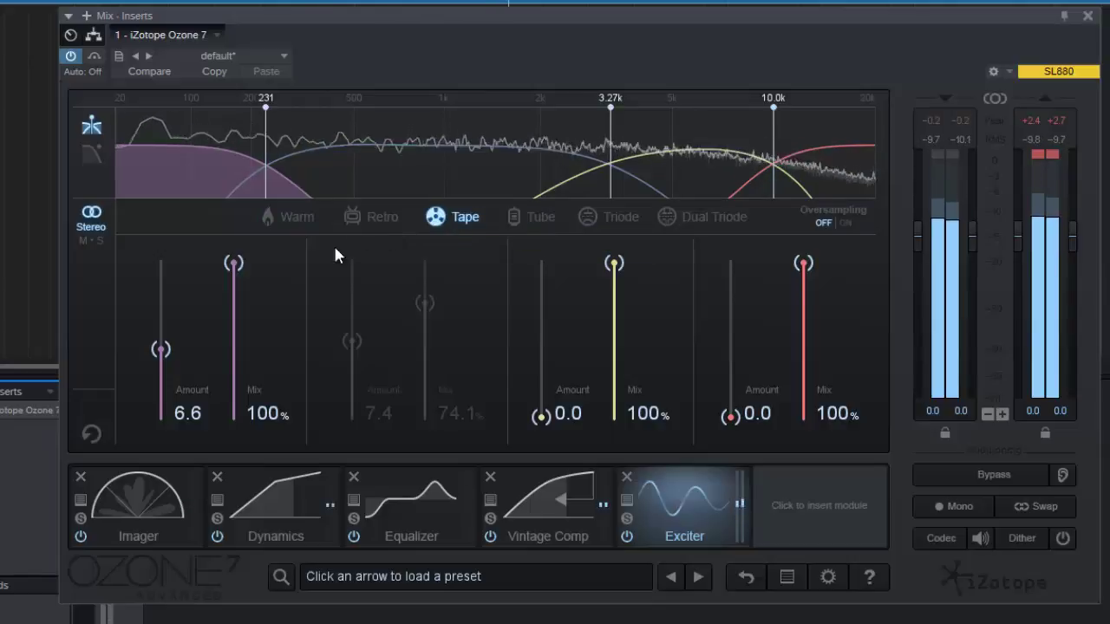
- Solo the low band in Warm mode, trying its Mix at 72.9% and 100%, and compare it bypassed and active
drag(237, 258, 236, 305)
click(301, 220)
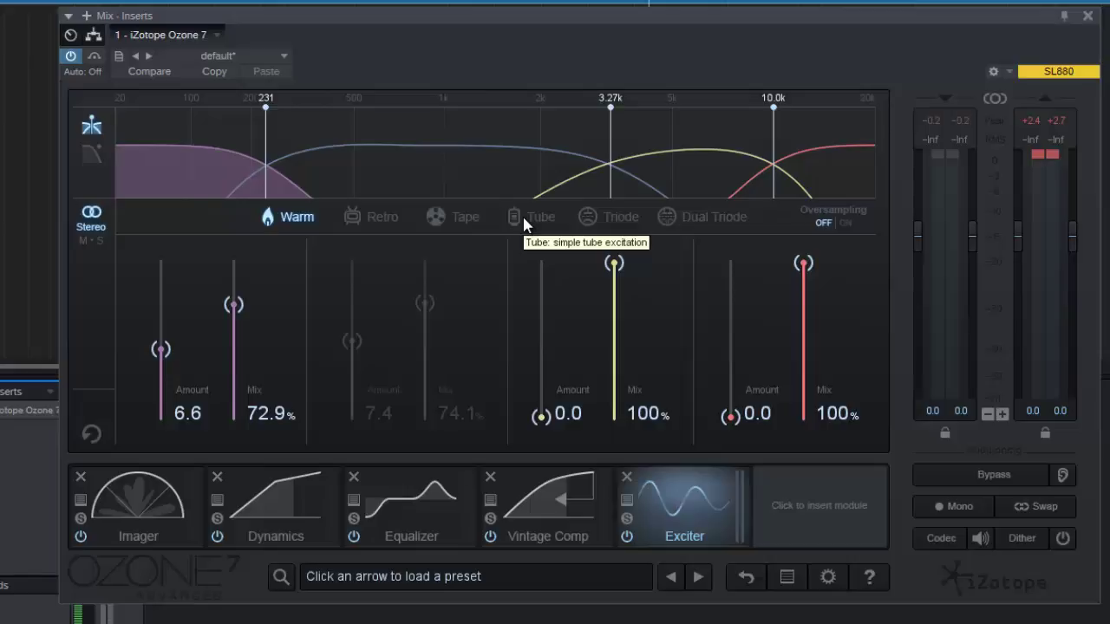
mouse_move(274, 183)
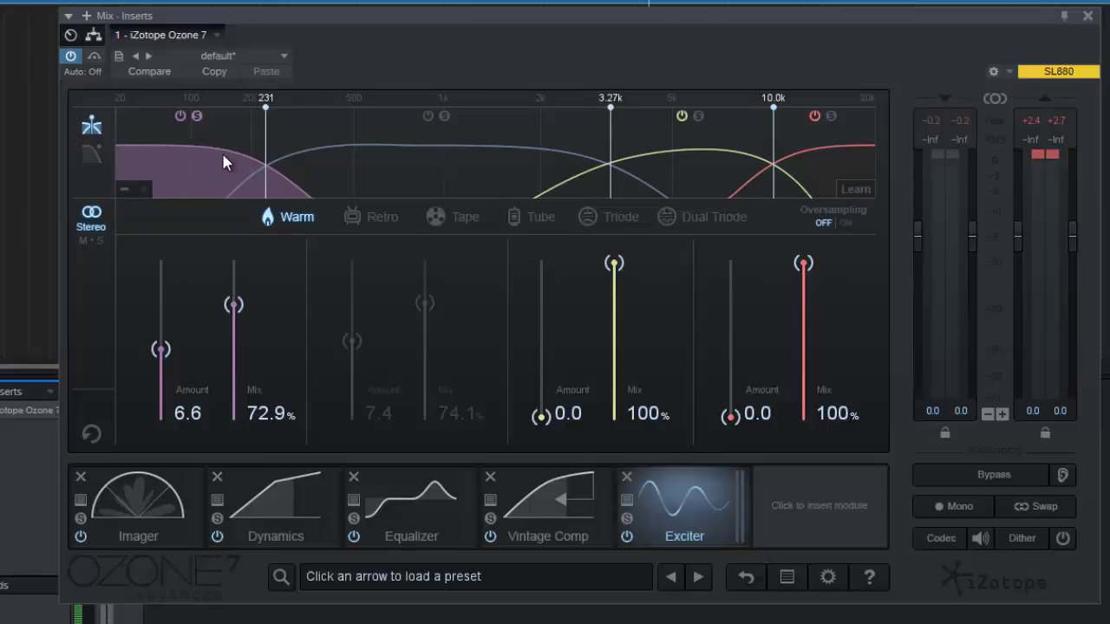
key(space)
drag(254, 312, 250, 184)
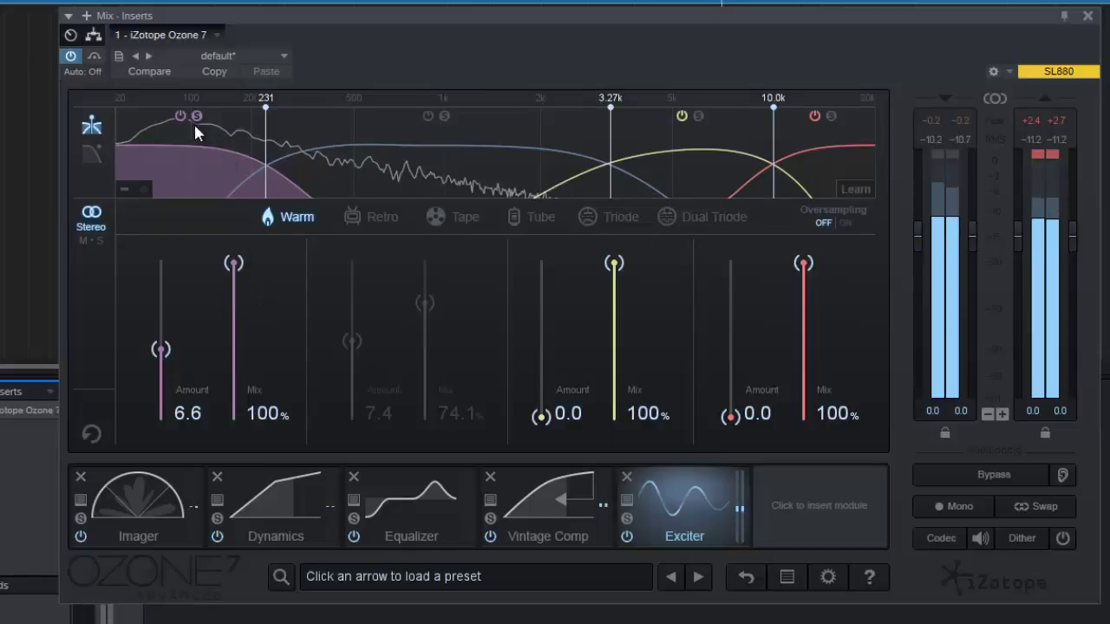
click(179, 117)
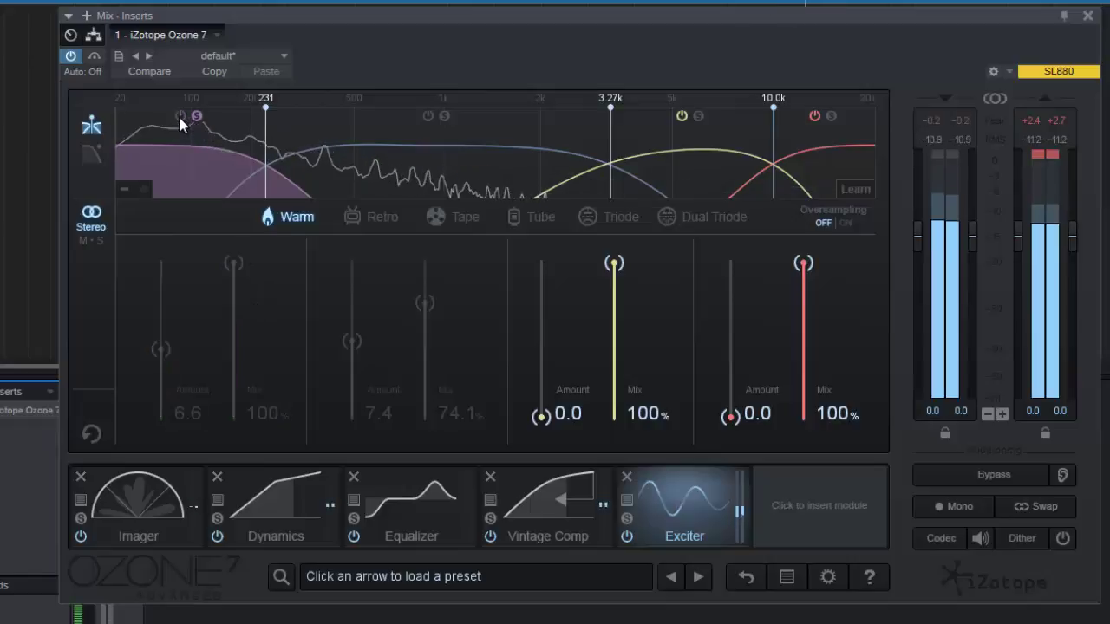
click(180, 117)
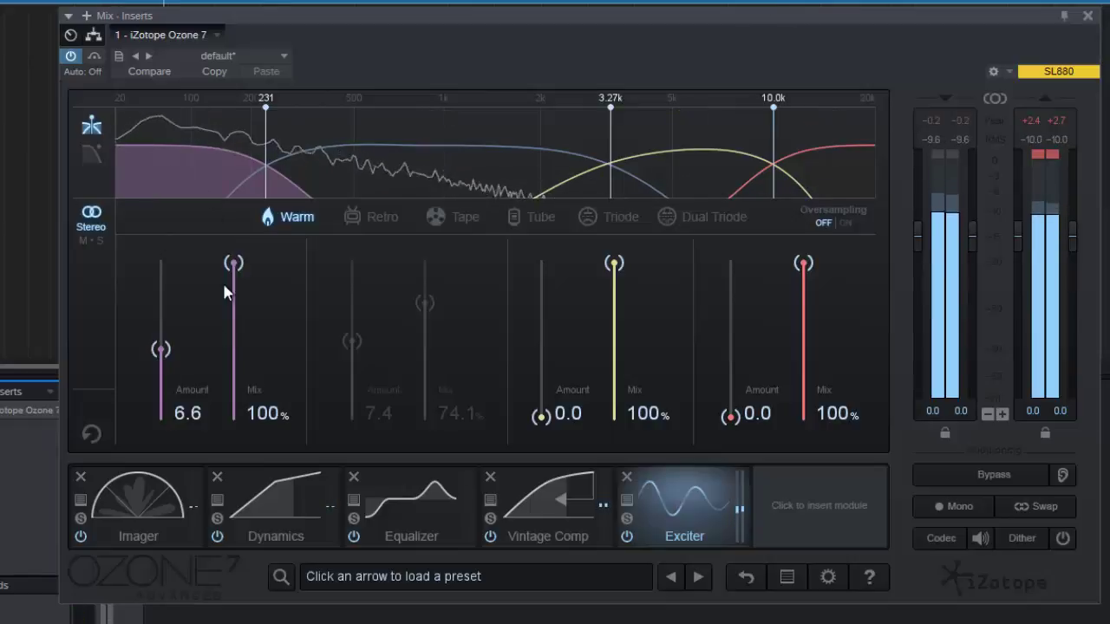
- Try the low band's Amount at 8.0 in Warm and Retro modes, settling on Tape mode with the Amount at 7.1
drag(163, 351, 162, 335)
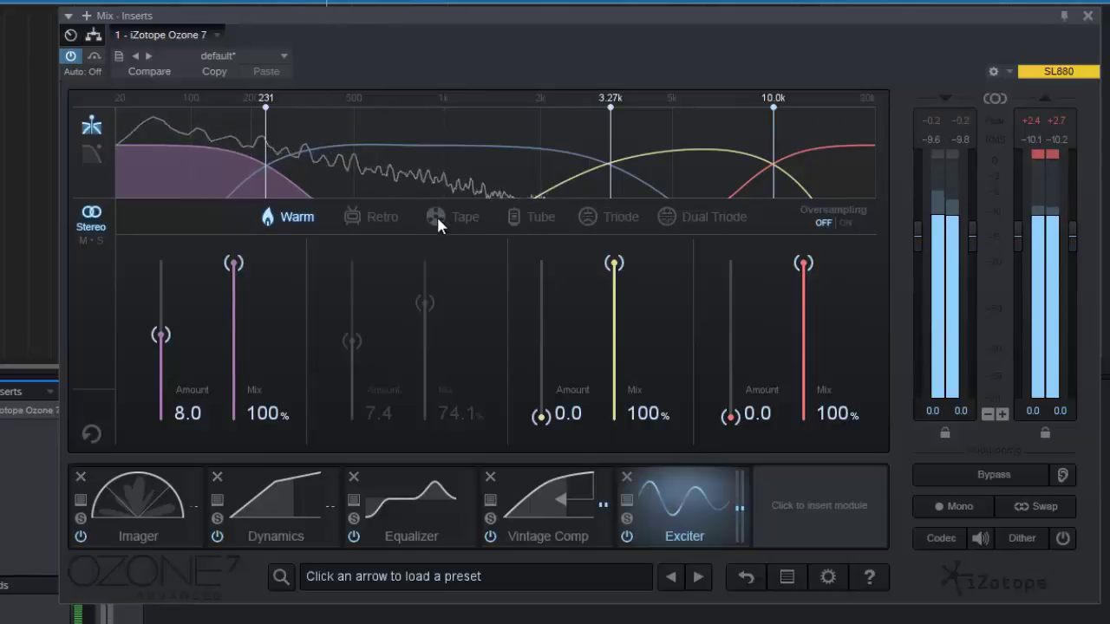
click(381, 216)
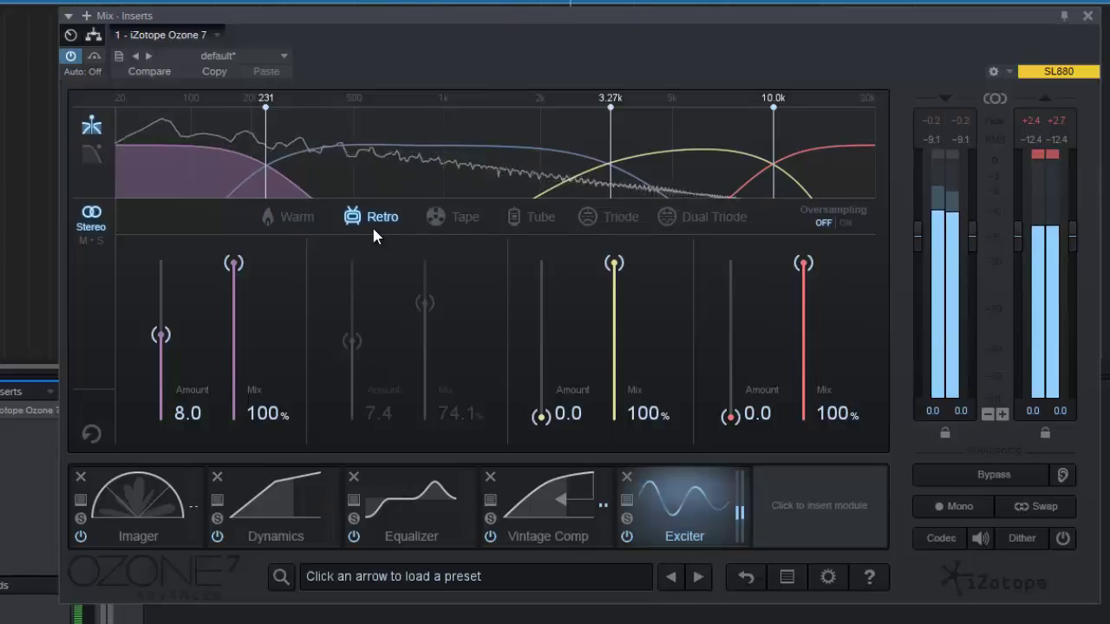
click(436, 214)
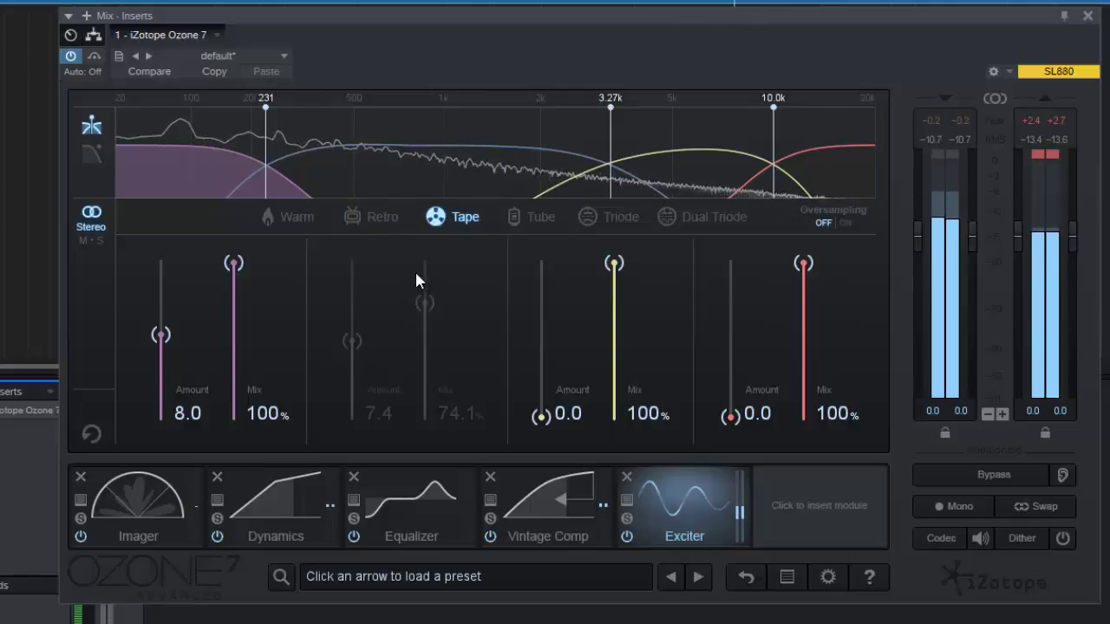
drag(162, 334, 161, 344)
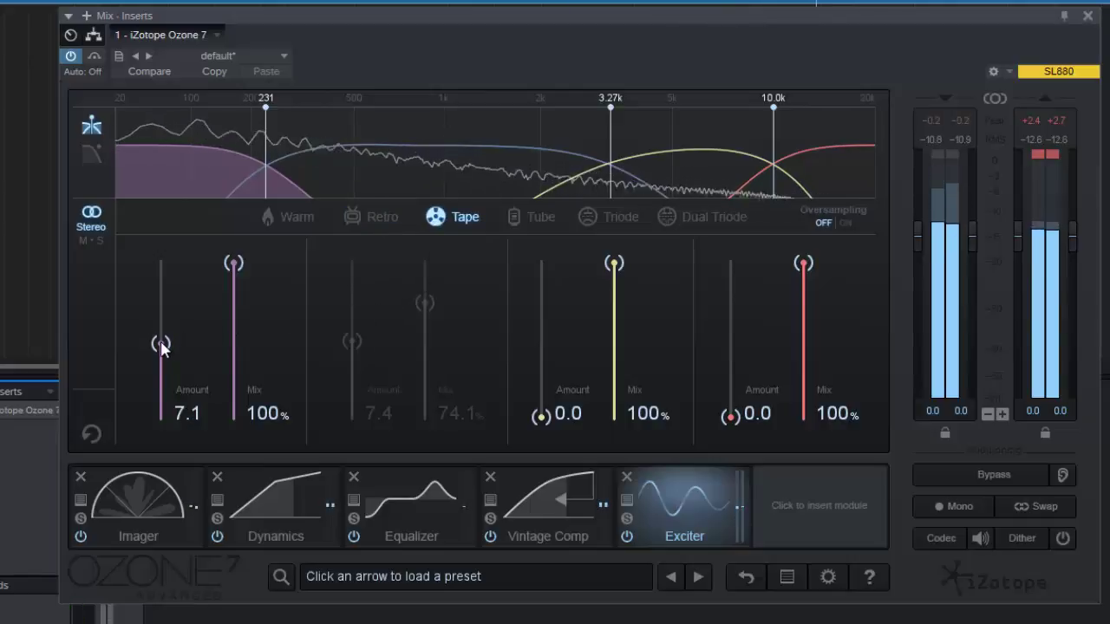
- Compare the soloed low band bypassed and active in Tape mode during playback
mouse_move(135, 141)
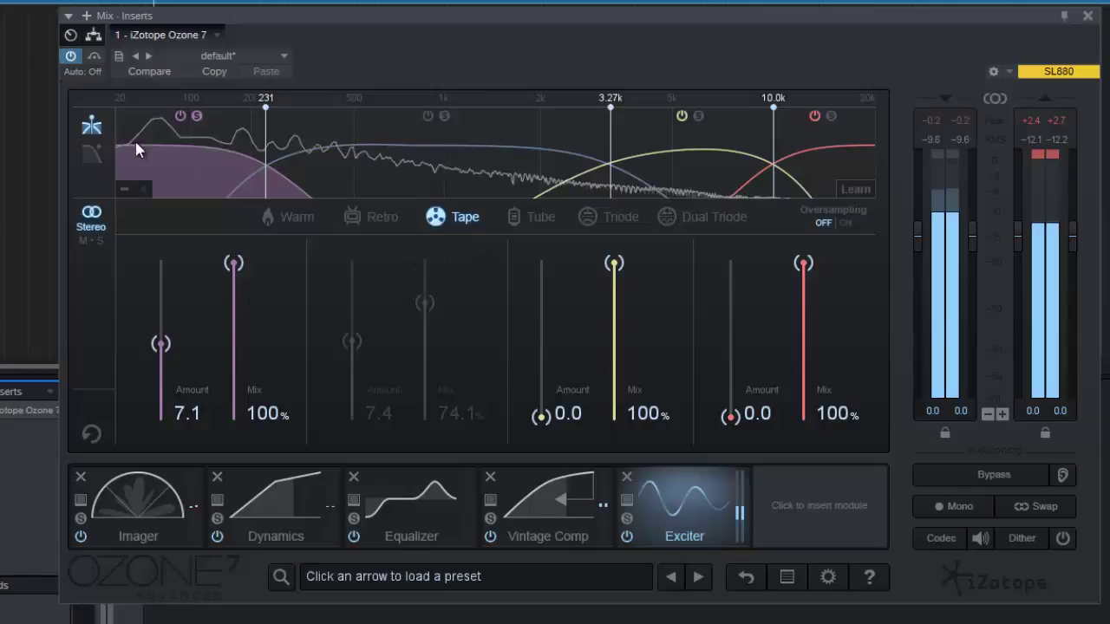
click(178, 115)
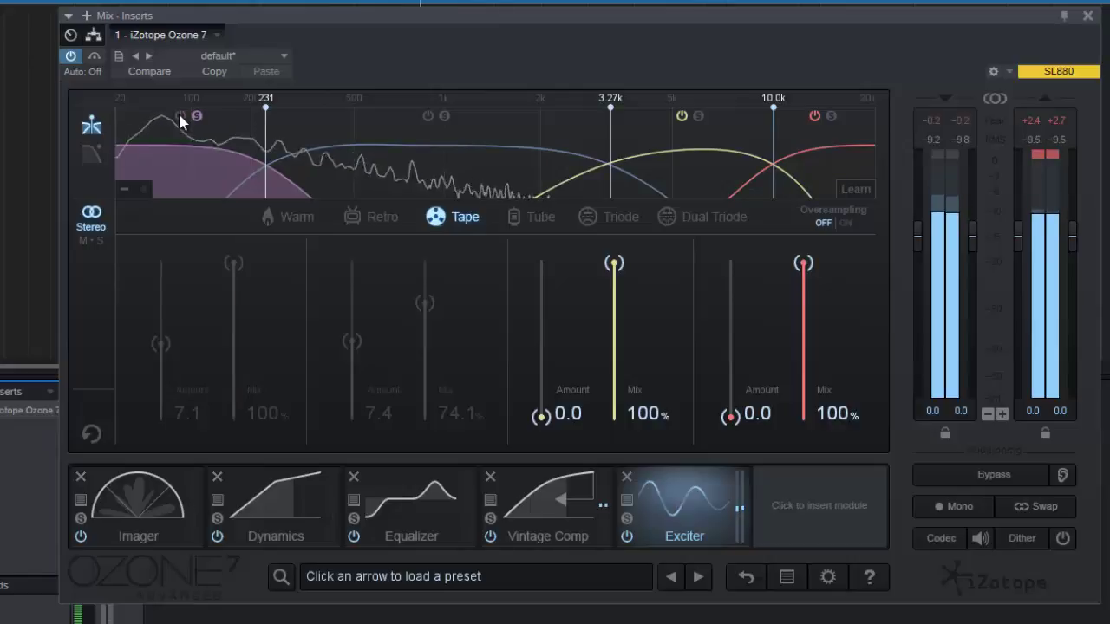
click(179, 115)
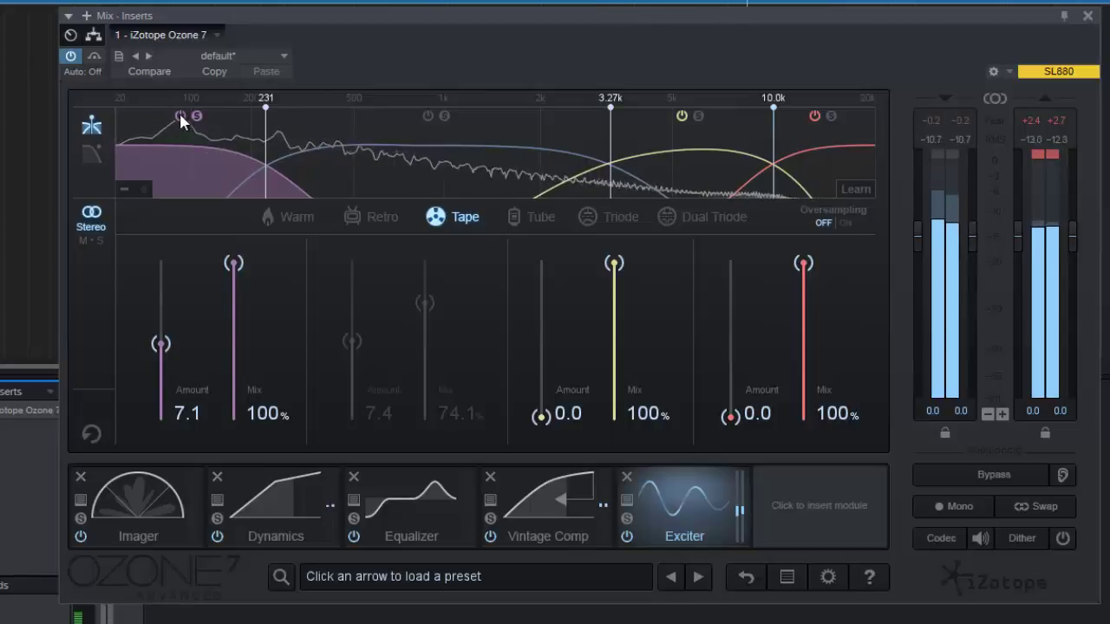
click(180, 115)
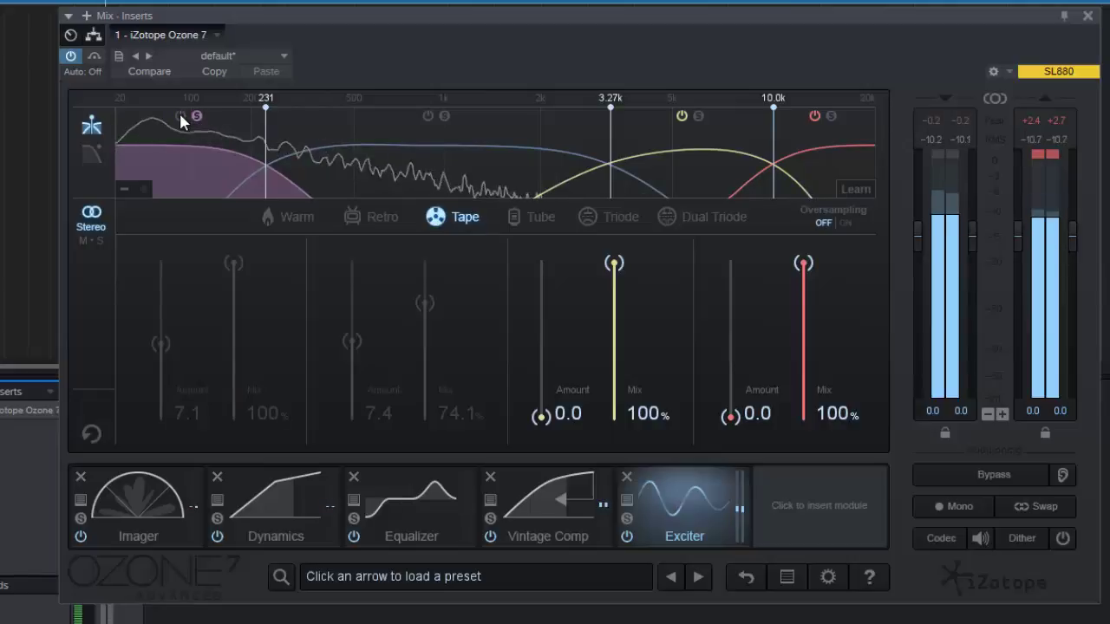
click(179, 116)
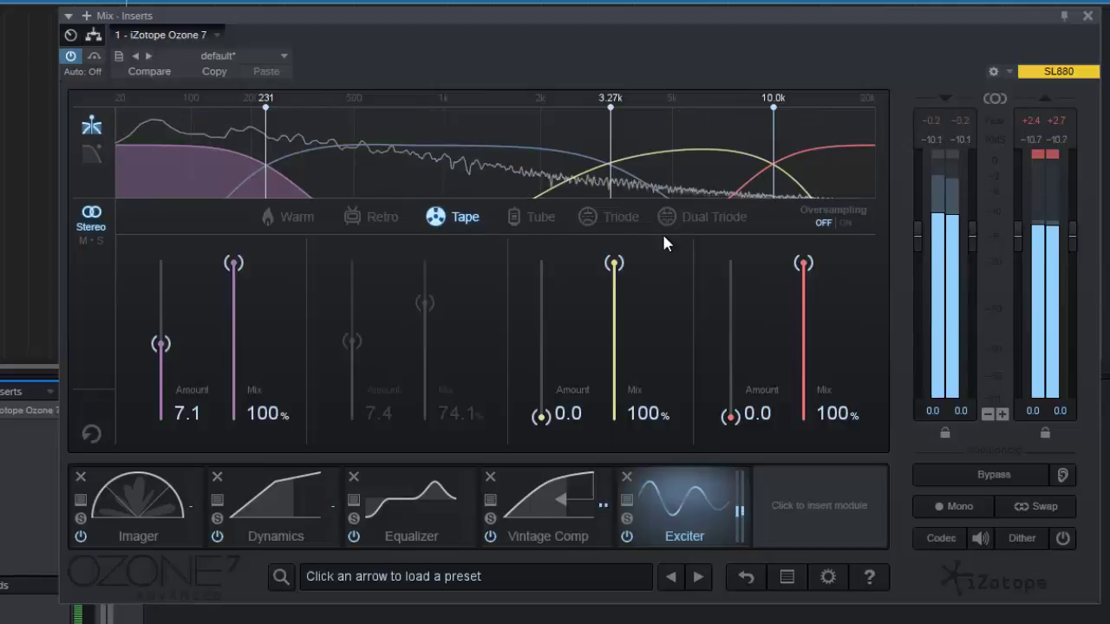
- Switch the Exciter to Tube mode and compare the soloed low band bypassed and active
click(542, 217)
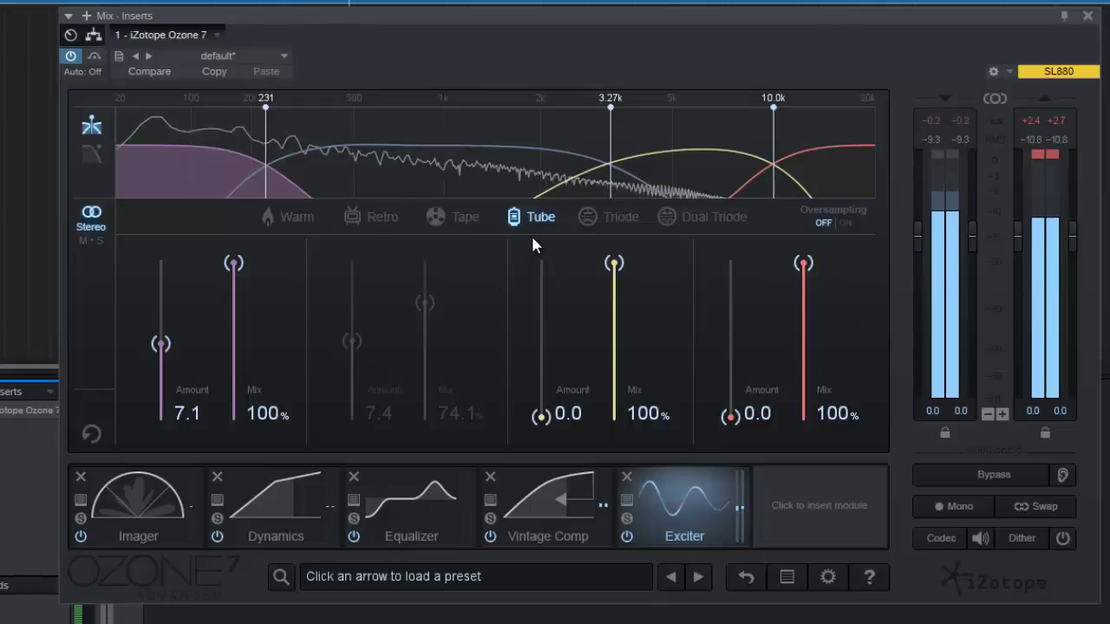
mouse_move(253, 161)
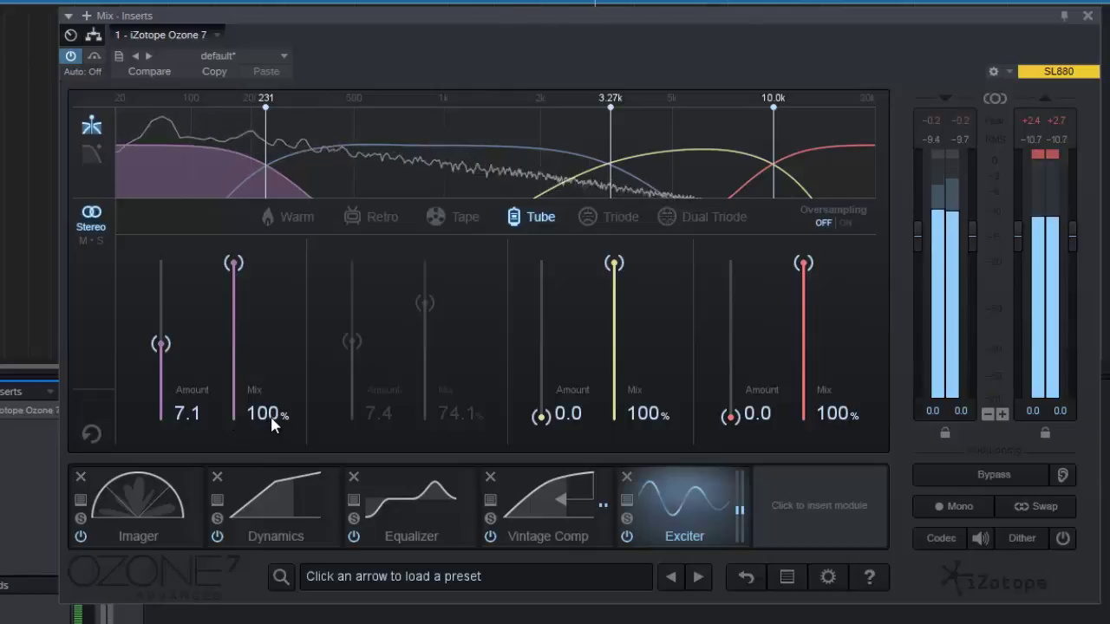
click(180, 115)
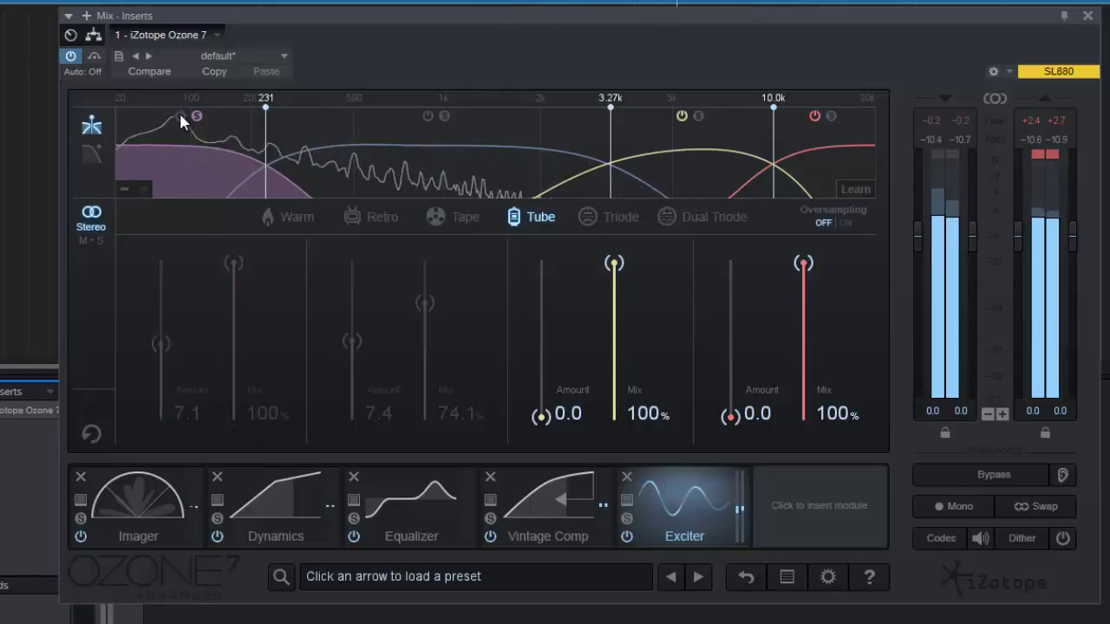
click(179, 114)
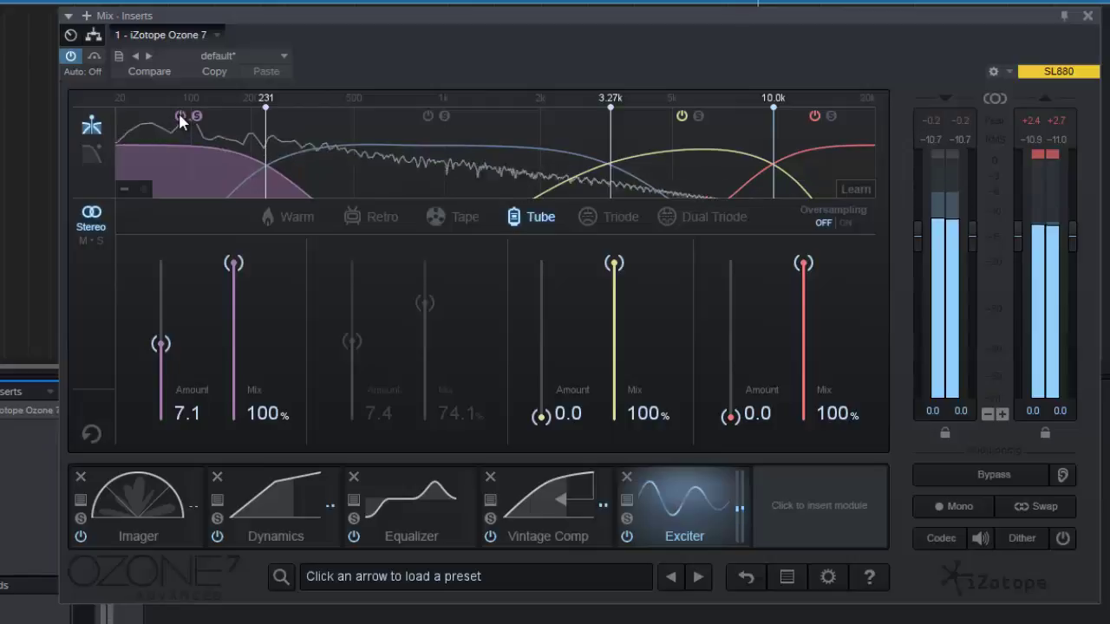
- Lower the low band's Mix to 22.9% and compare the soloed band off and on
drag(233, 264, 235, 382)
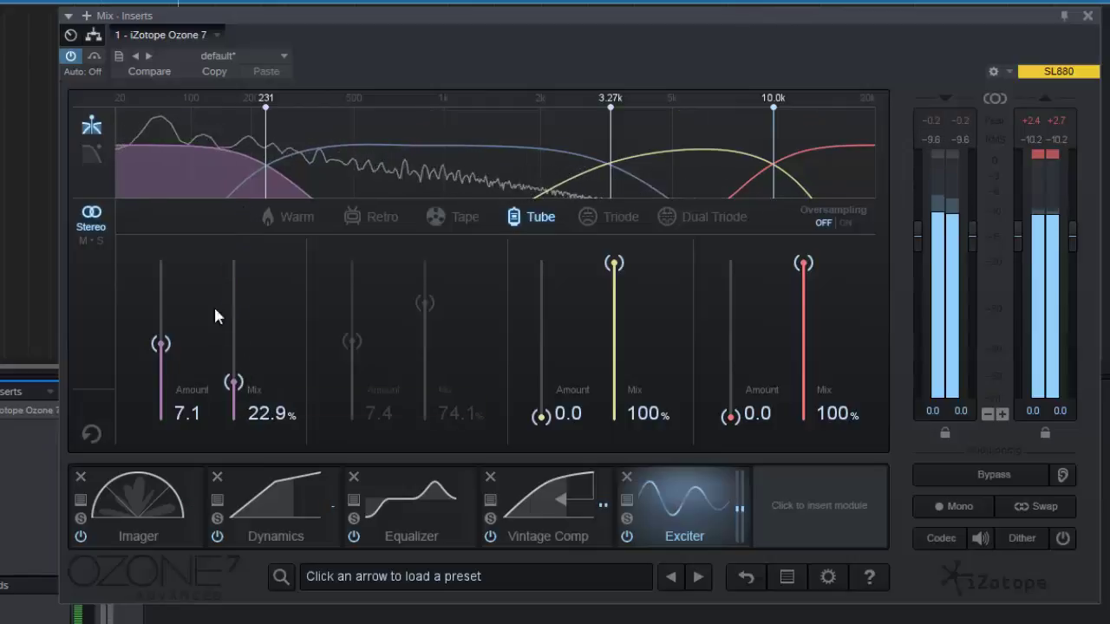
click(180, 114)
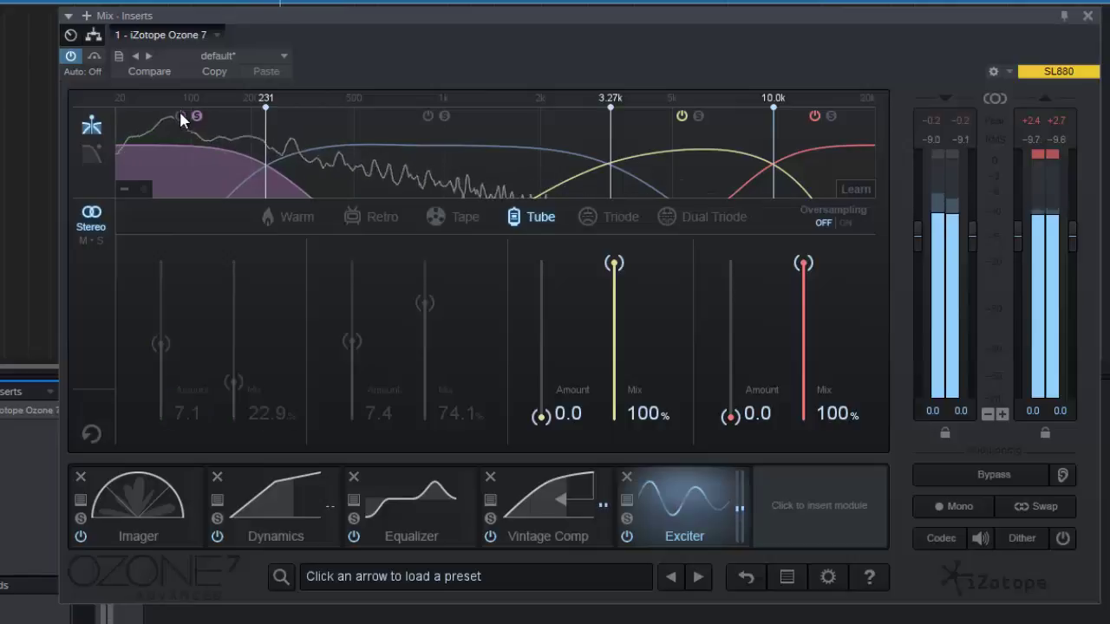
click(181, 113)
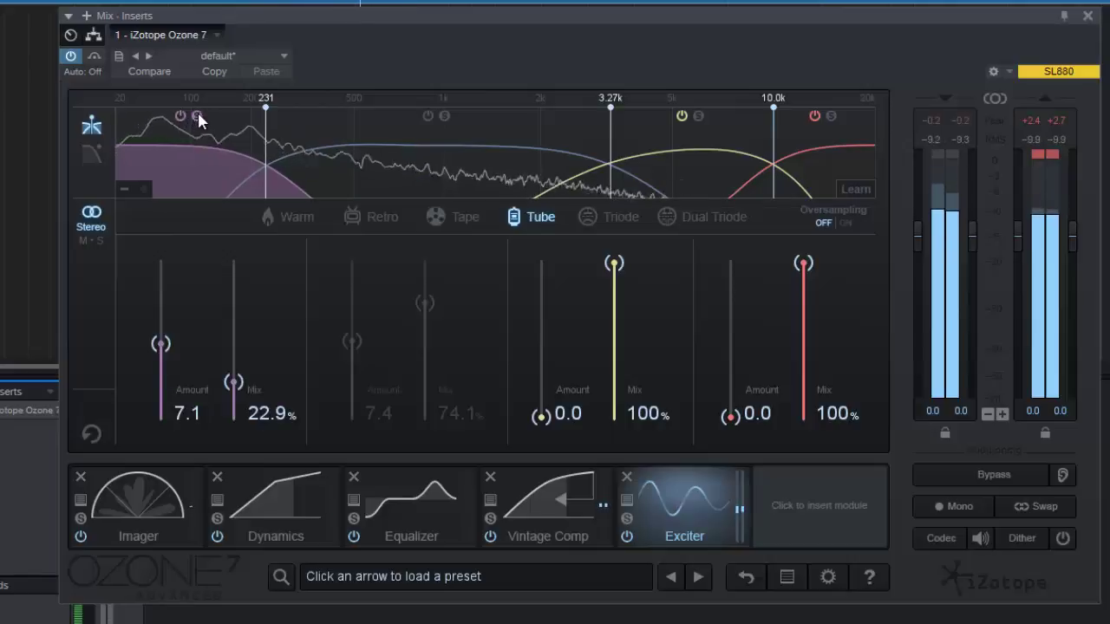
- Unsolo the low band and compare the full mix with the band bypassed and active
click(197, 114)
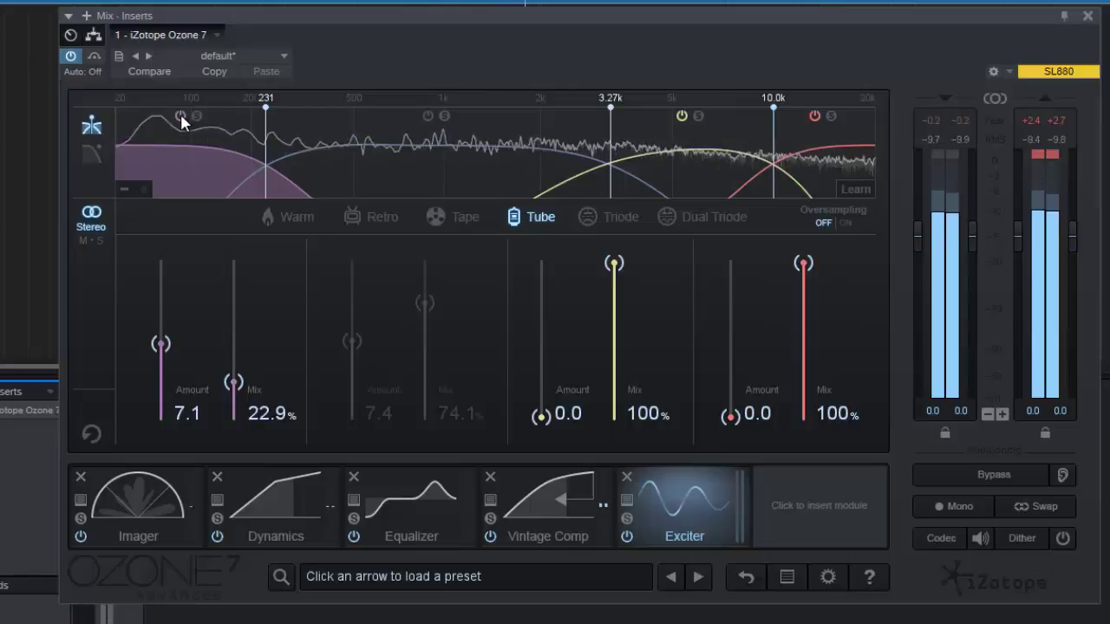
click(179, 111)
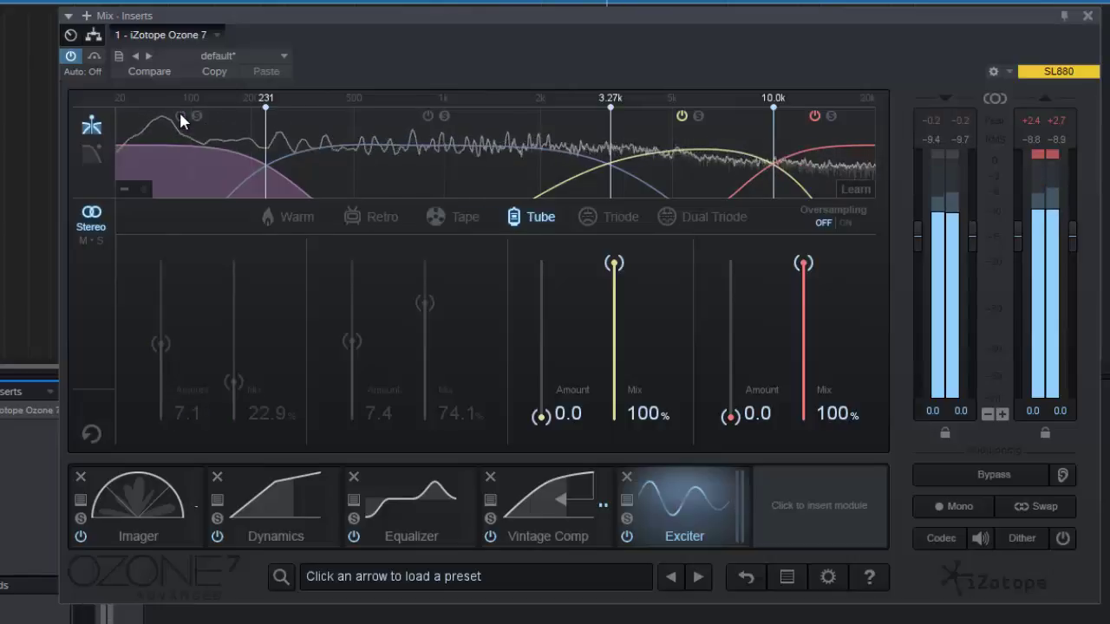
click(179, 111)
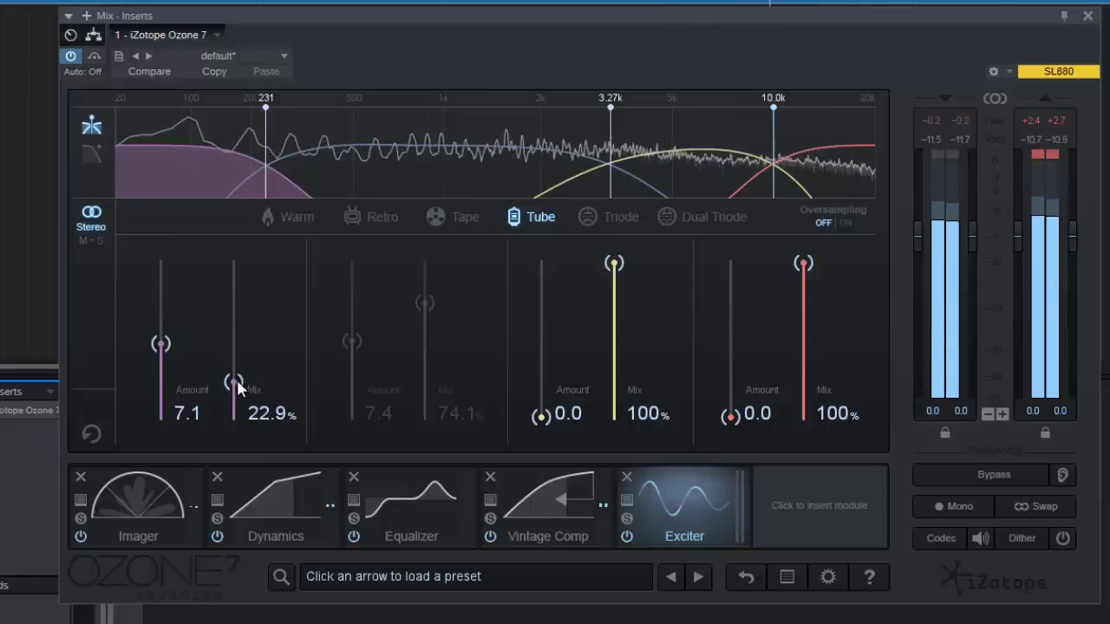
- Restore the low band's Mix to 100% and audition the soloed band in Triode mode
mouse_move(234, 382)
mouse_down()
mouse_move(234, 324)
mouse_move(265, 249)
mouse_move(238, 227)
mouse_up()
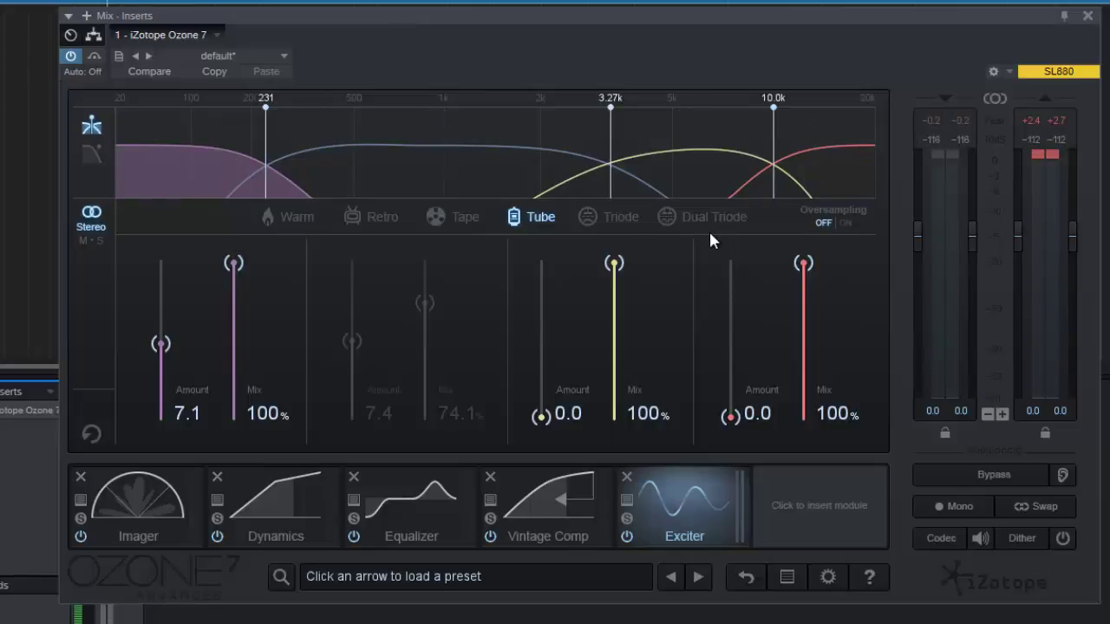
key(space)
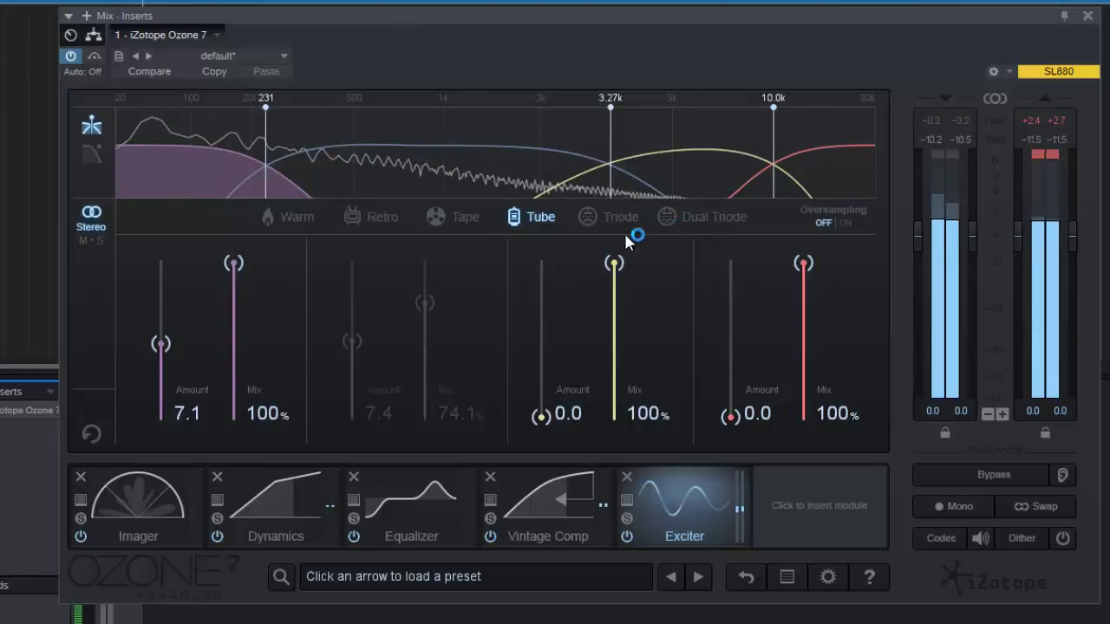
click(619, 219)
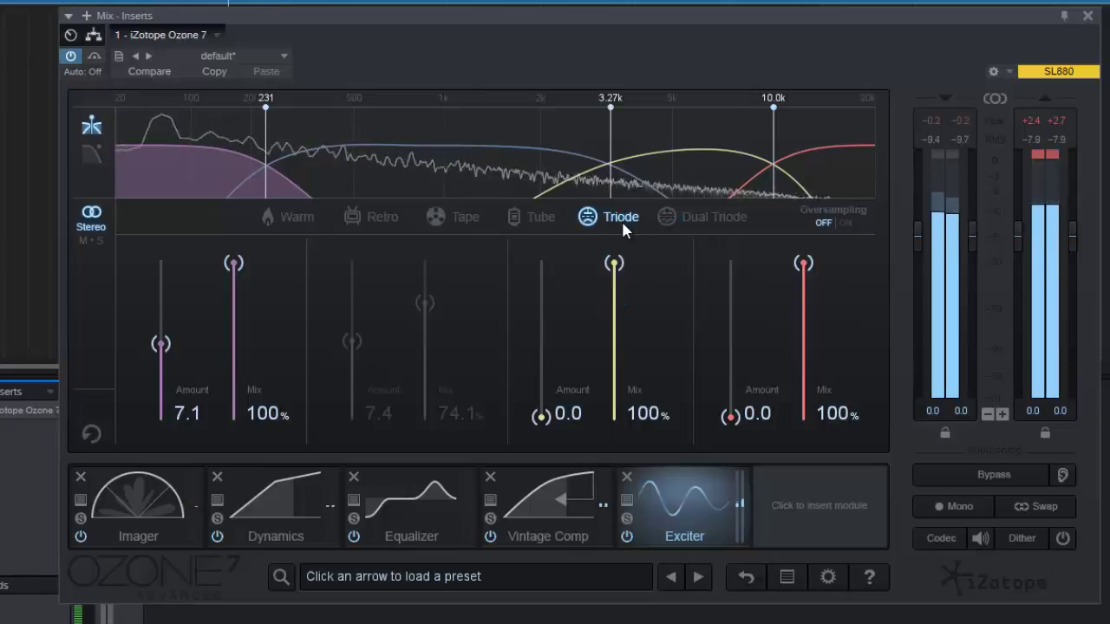
- Compare the Exciter's Dual Triode and Triode modes on the low band, settling on Dual Triode
click(689, 219)
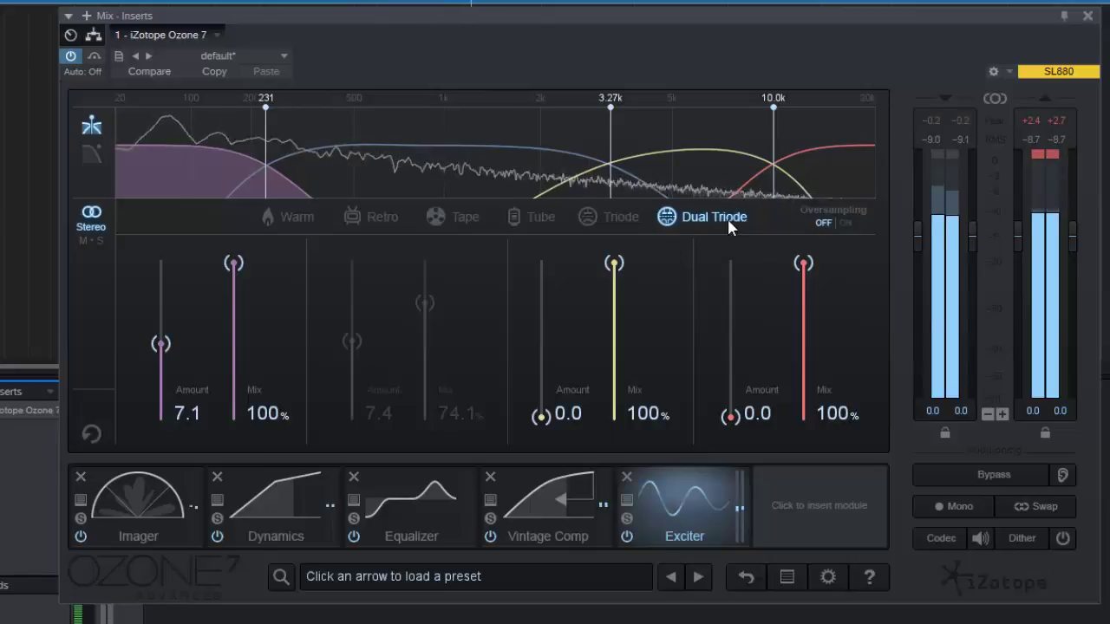
click(610, 219)
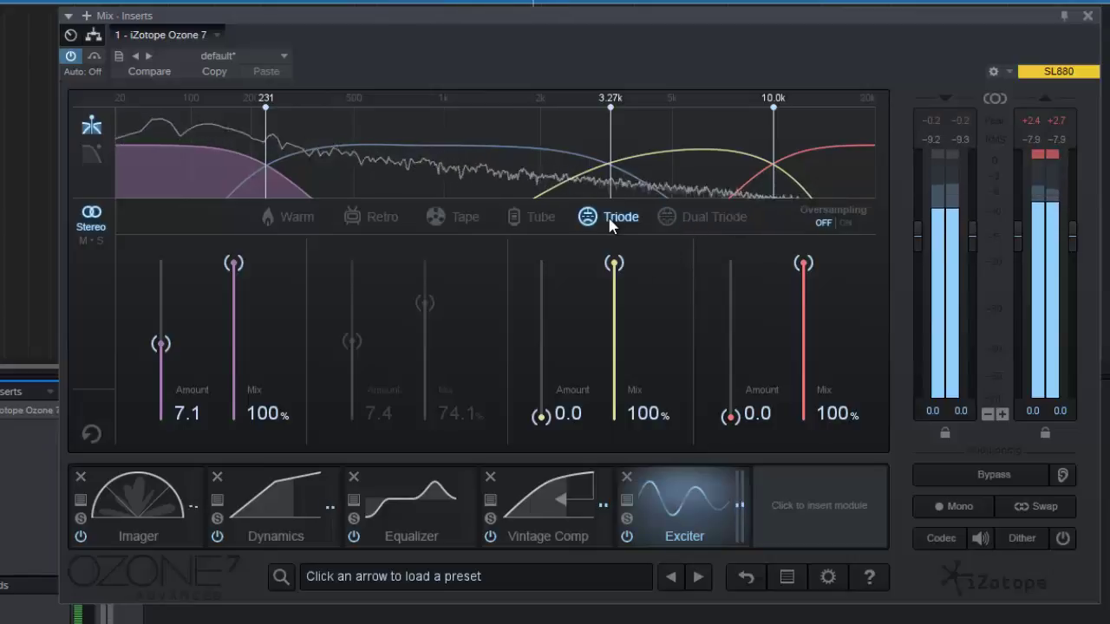
click(693, 219)
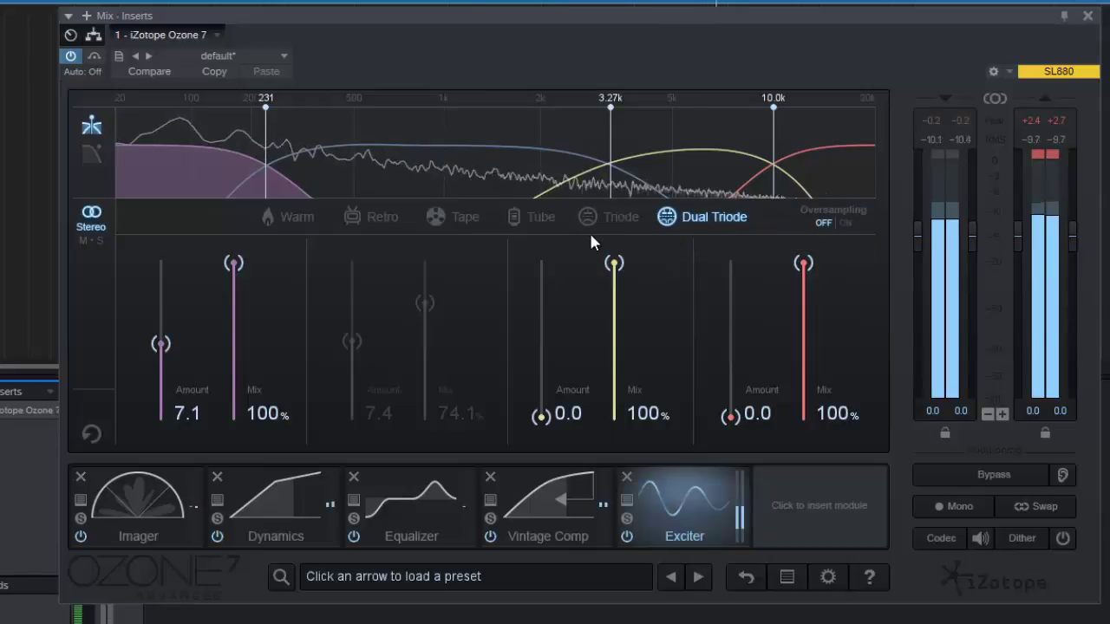
- Lower the low band's Mix to 44.1% and compare the full mix with that band bypassed and active
drag(233, 263, 234, 353)
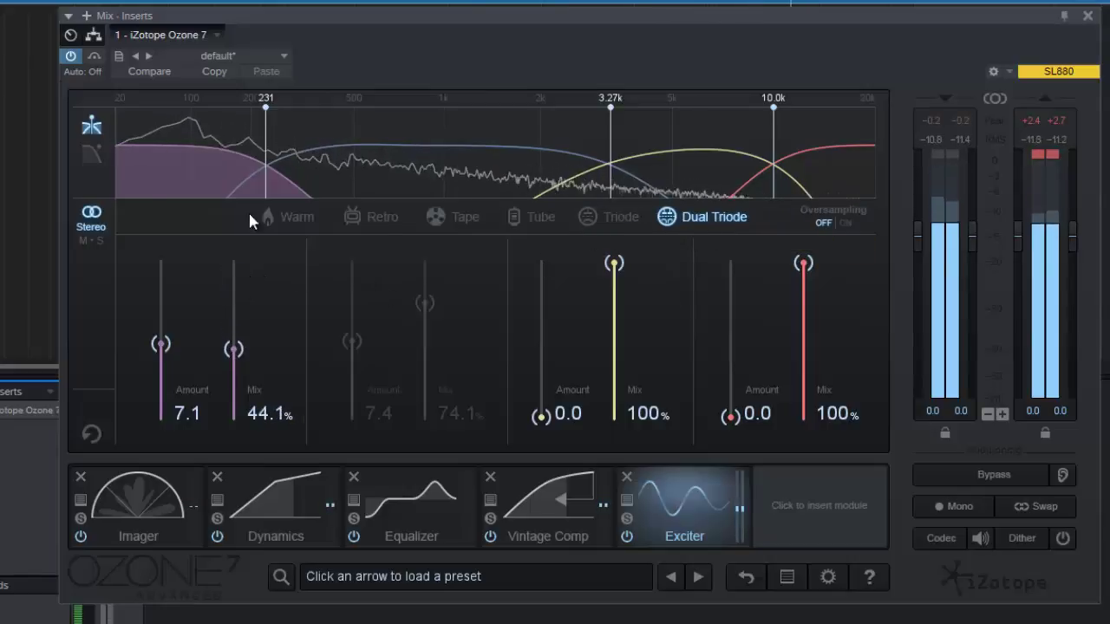
mouse_move(217, 116)
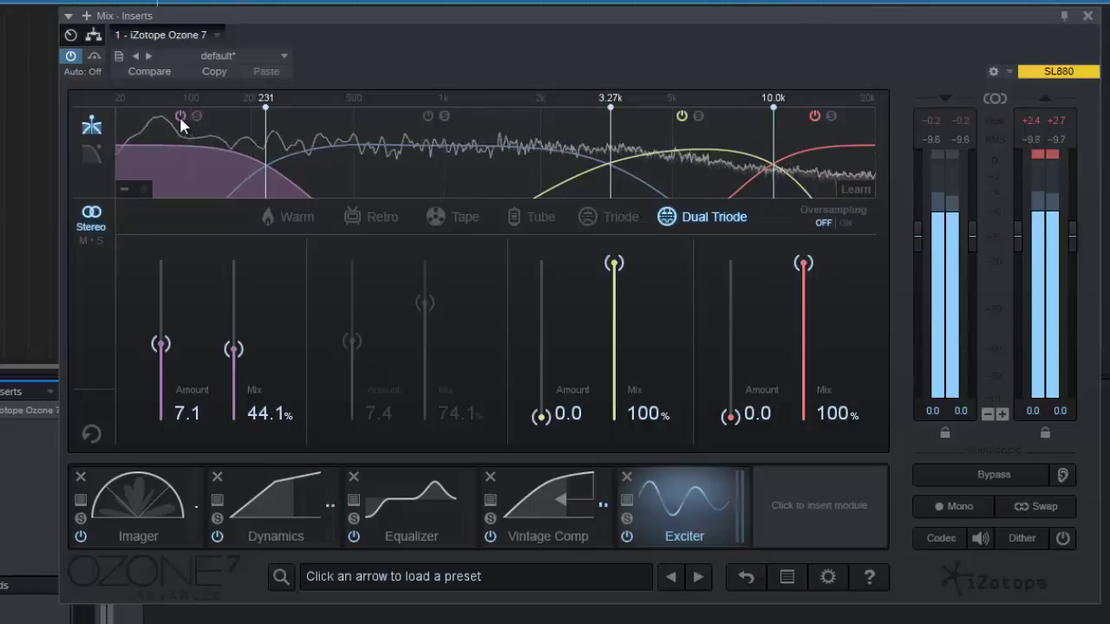
click(179, 117)
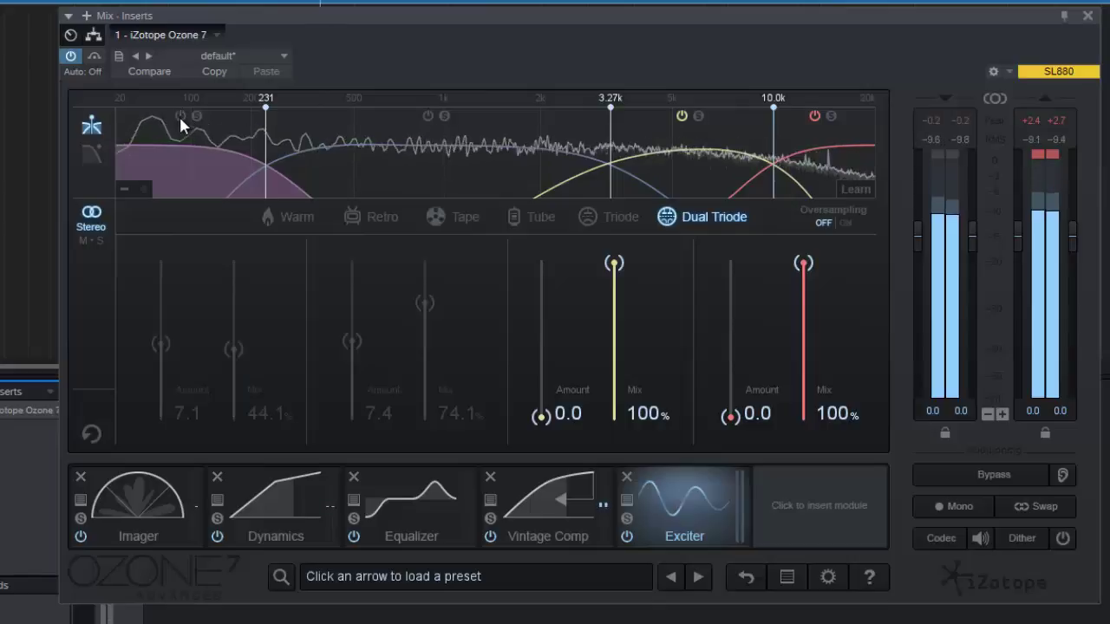
click(179, 115)
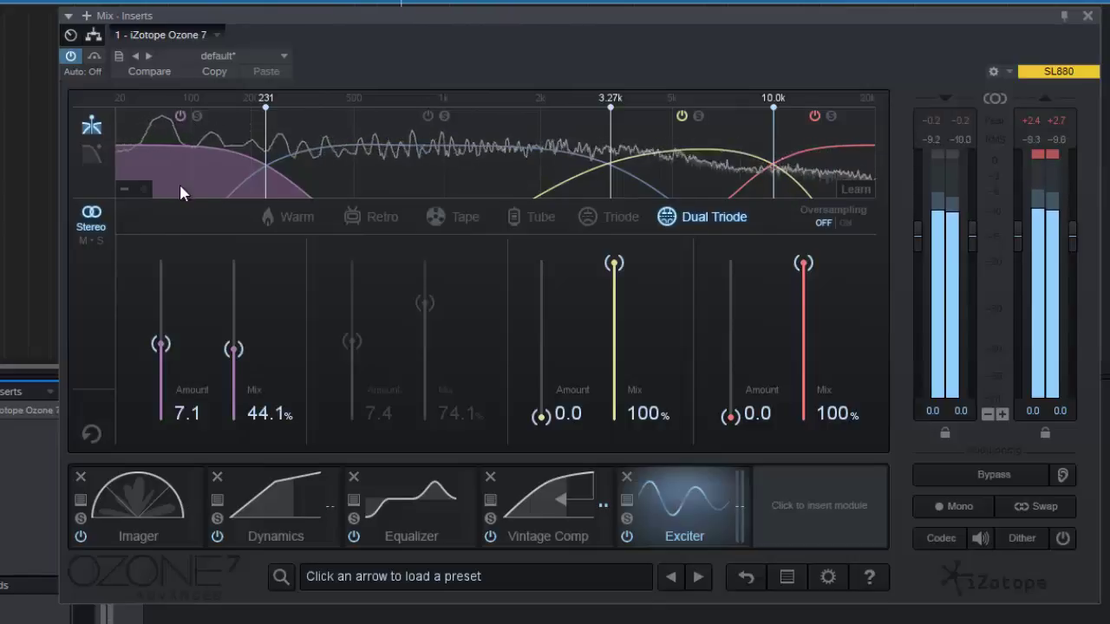
- With playback stopped, lower the low band's Mix to 35.3% and remove the Exciter from the chain
key(space)
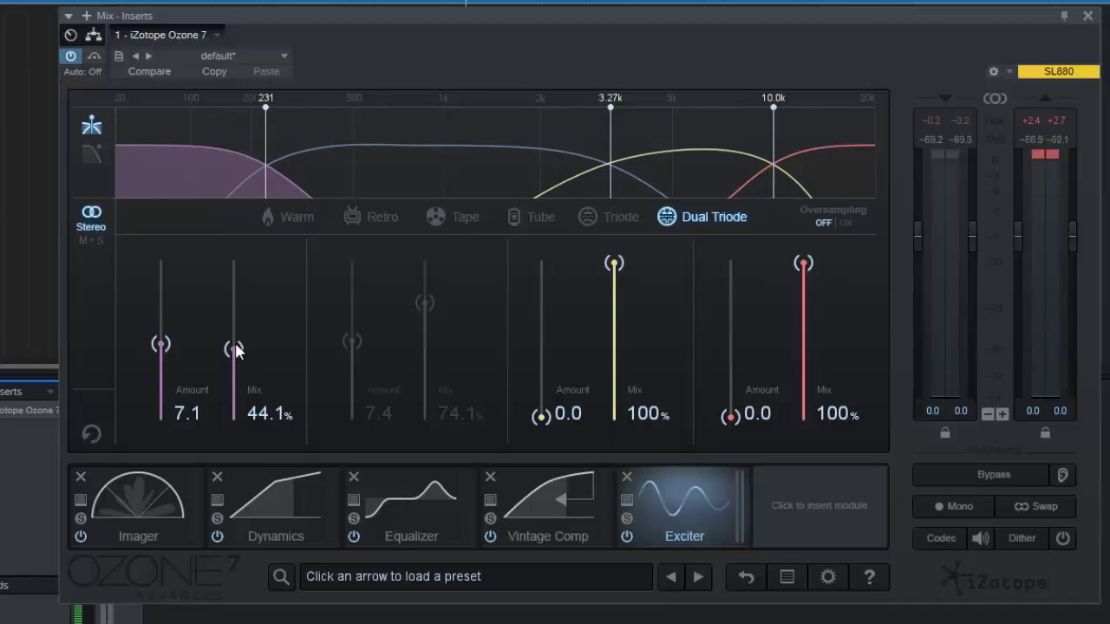
drag(228, 357, 229, 369)
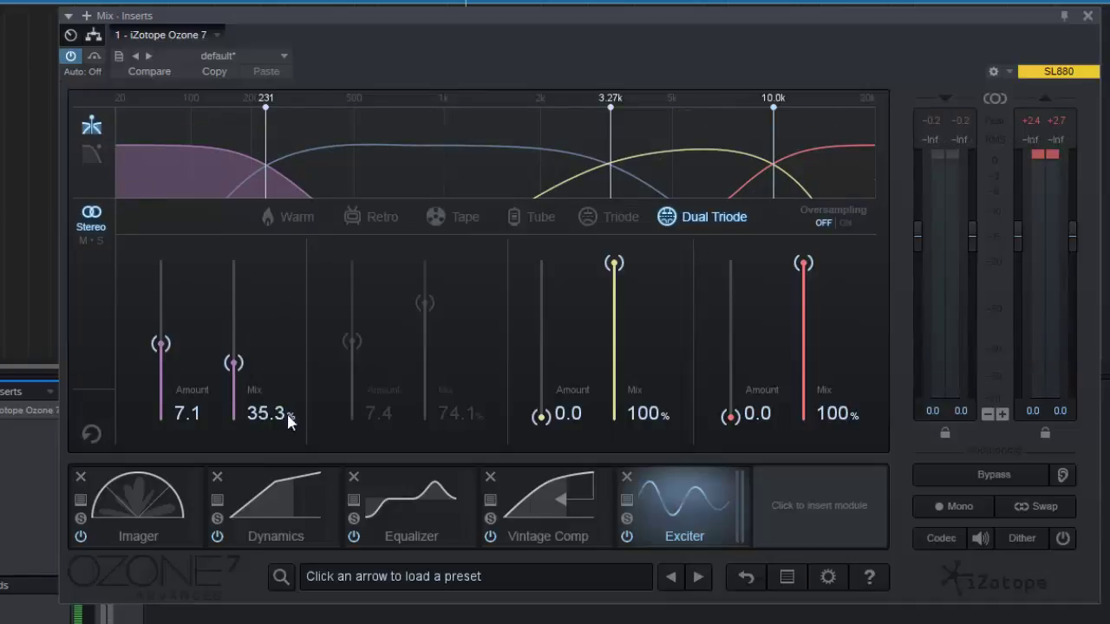
click(626, 476)
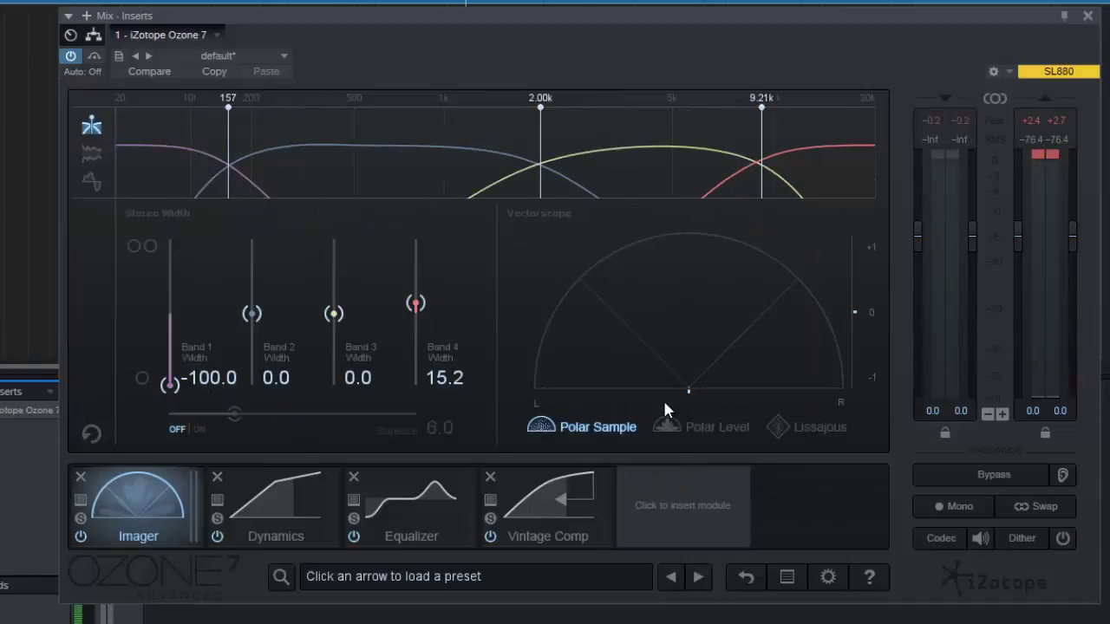
- Add a Post Equalizer to the chain and try its Digital mode before returning it to Analog
click(678, 503)
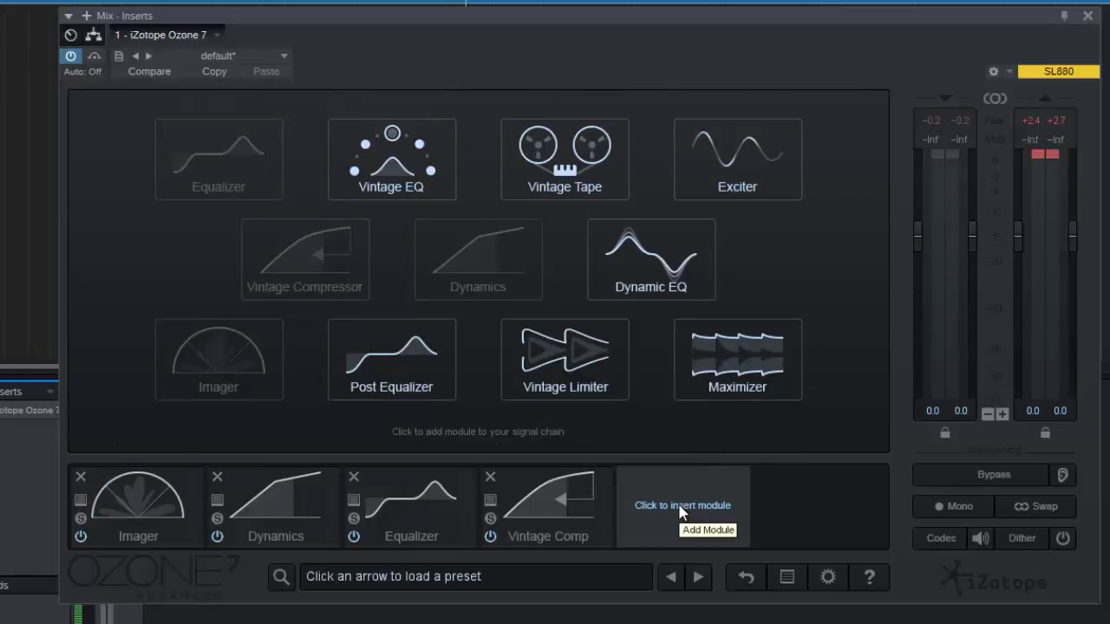
click(404, 373)
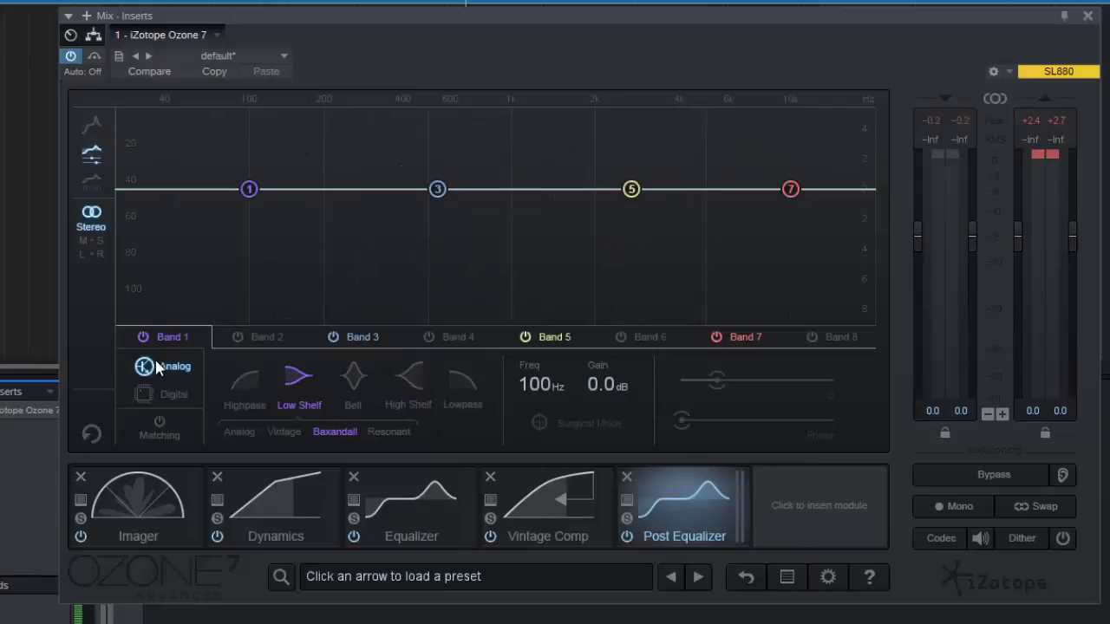
click(184, 393)
click(183, 368)
- Compare the Equalizer with the Post Equalizer by switching between them, then remove the Post Equalizer
click(435, 502)
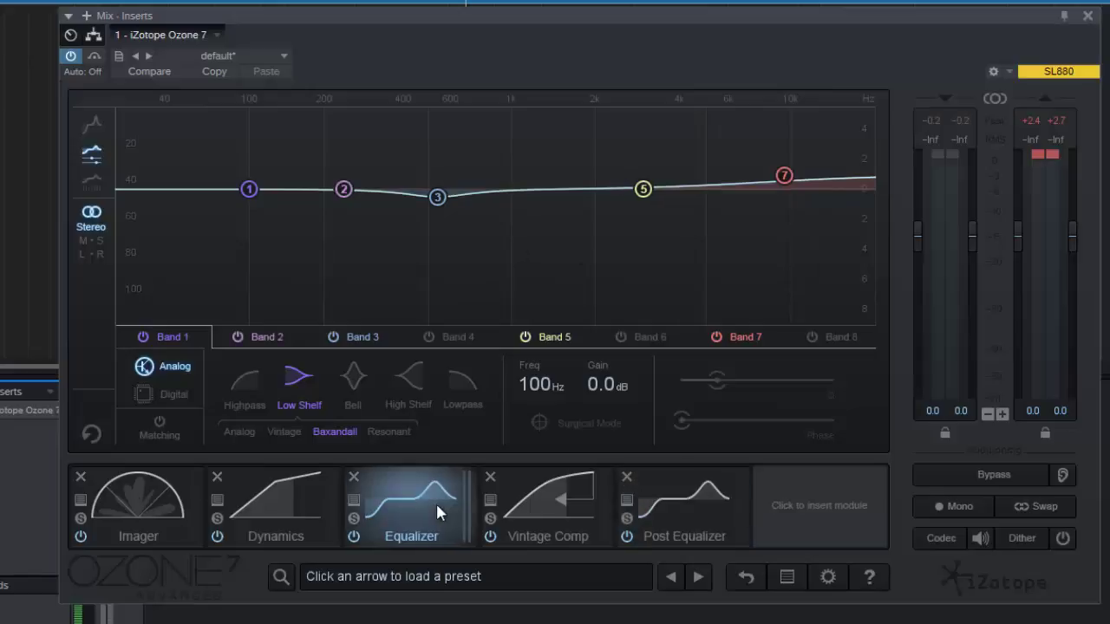
click(668, 509)
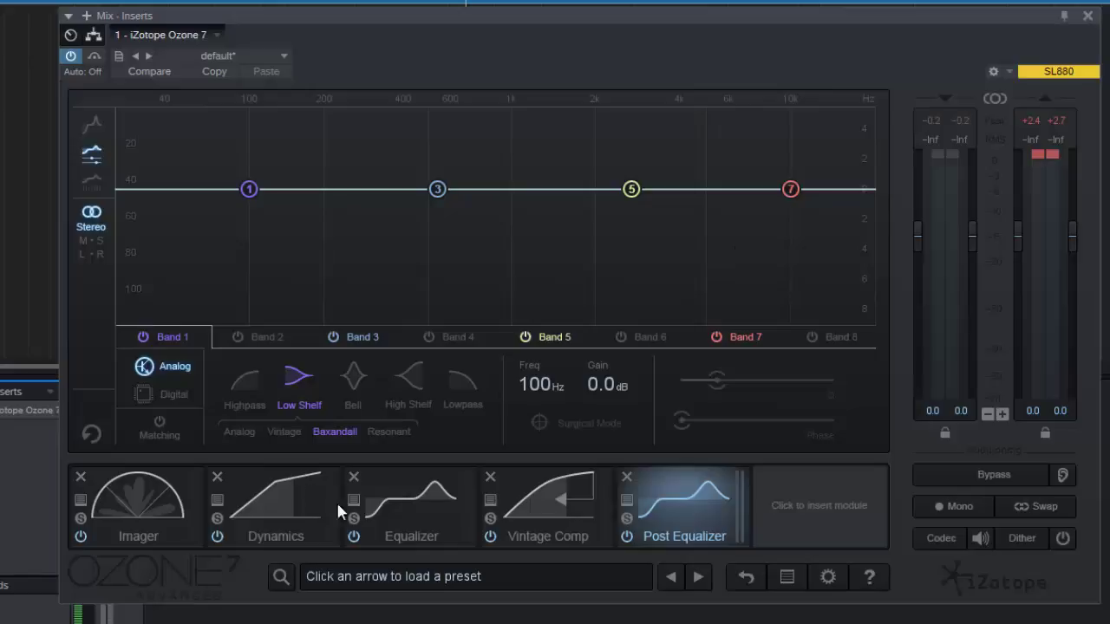
click(399, 507)
click(713, 514)
click(626, 477)
- Add the Post Equalizer to the end of the chain again and remove it
click(661, 503)
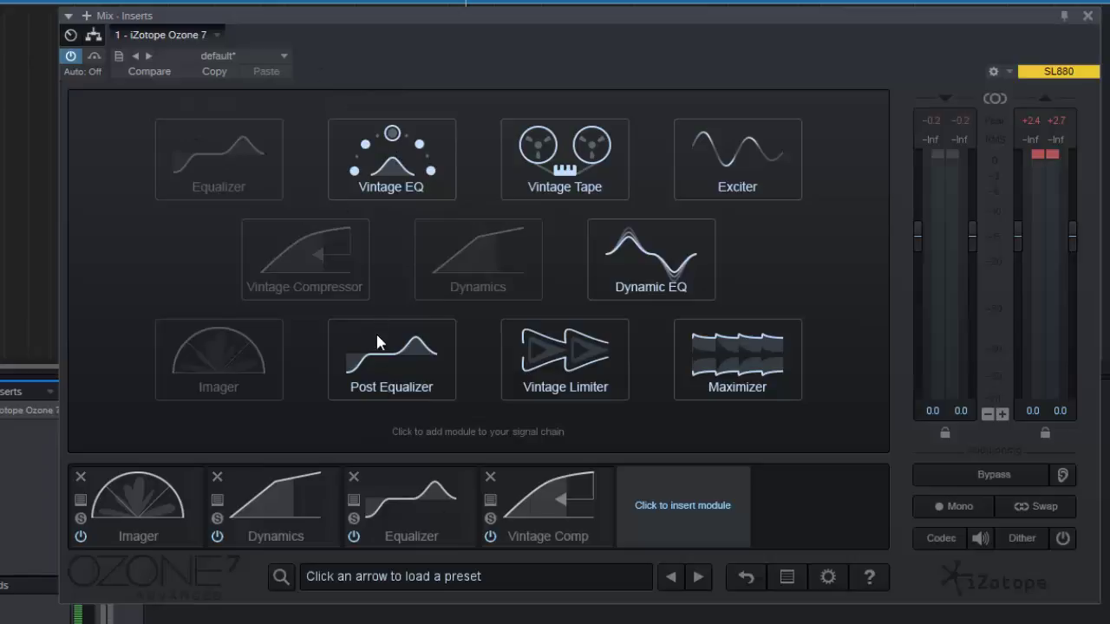
click(382, 387)
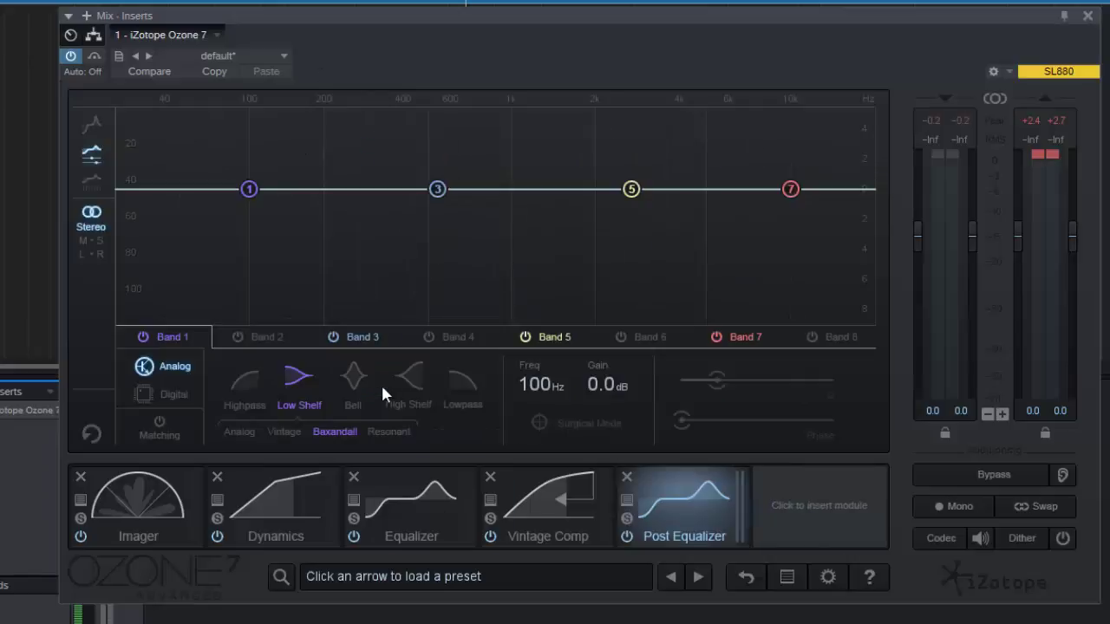
click(625, 477)
- Add the Maximizer to the end of the chain and raise its Character to 9.92
click(664, 508)
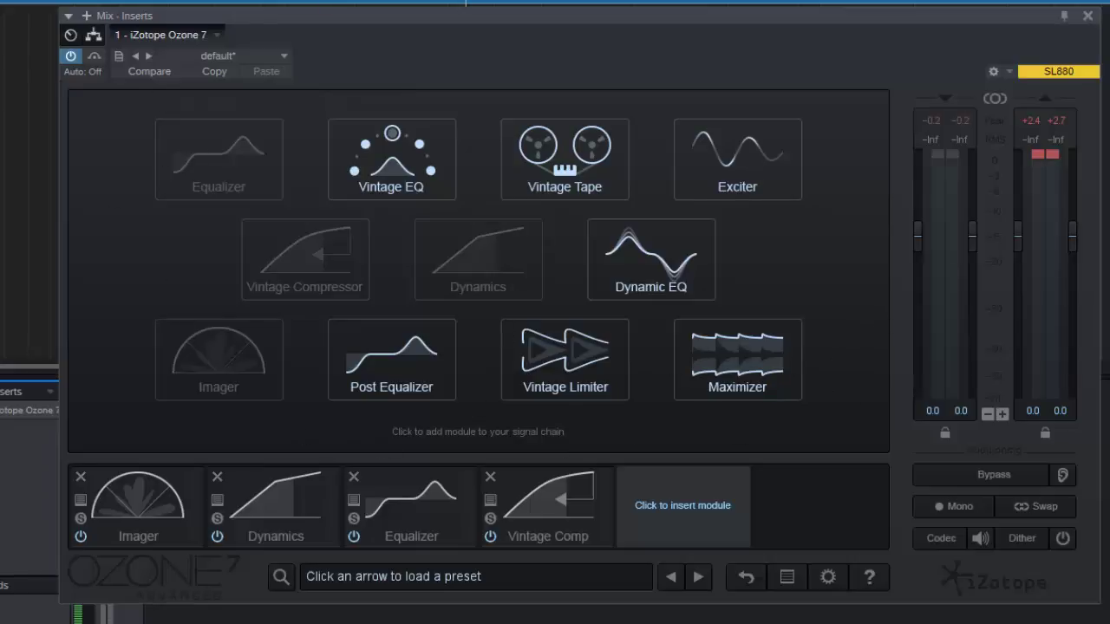
click(724, 363)
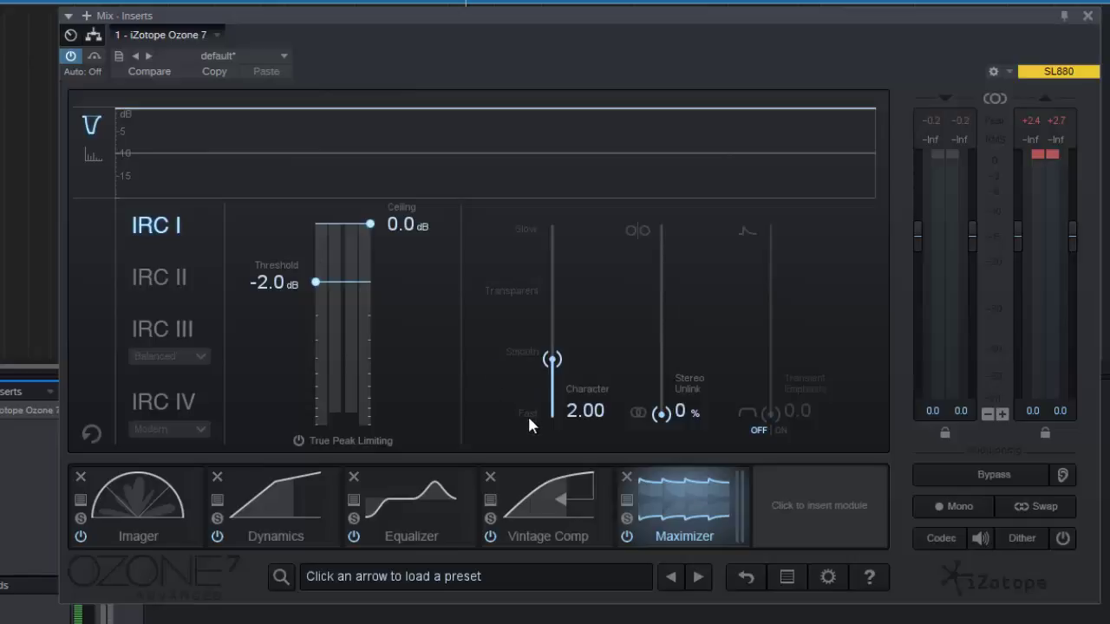
drag(552, 359, 558, 174)
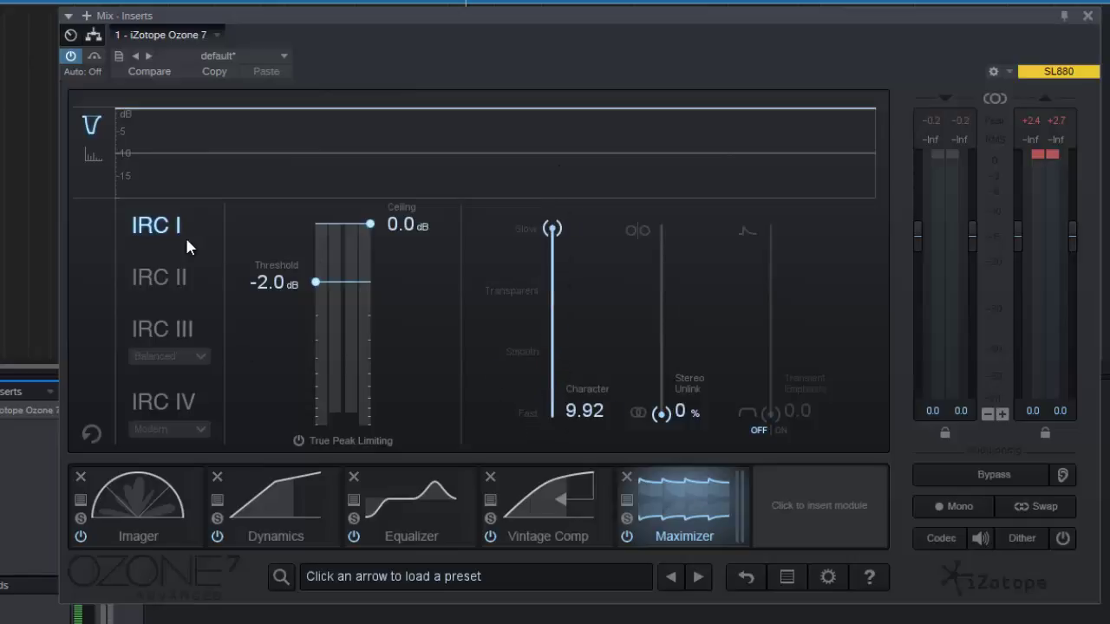
- Cycle the Maximizer through the IRC II, IRC III and IRC IV modes and return it to IRC I
click(164, 279)
click(168, 327)
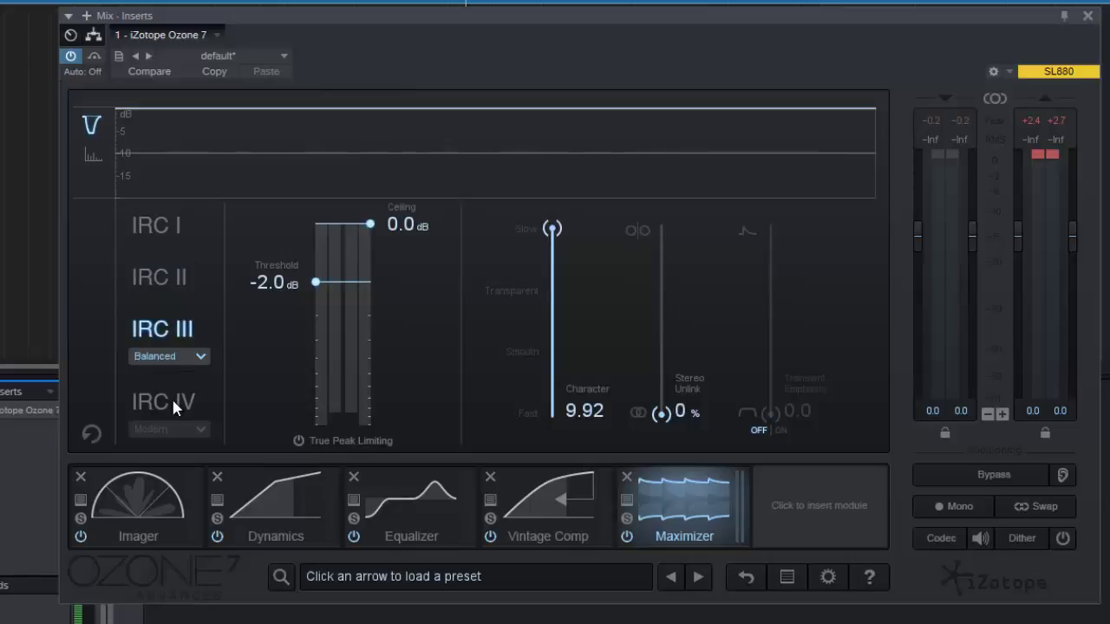
click(172, 399)
click(161, 248)
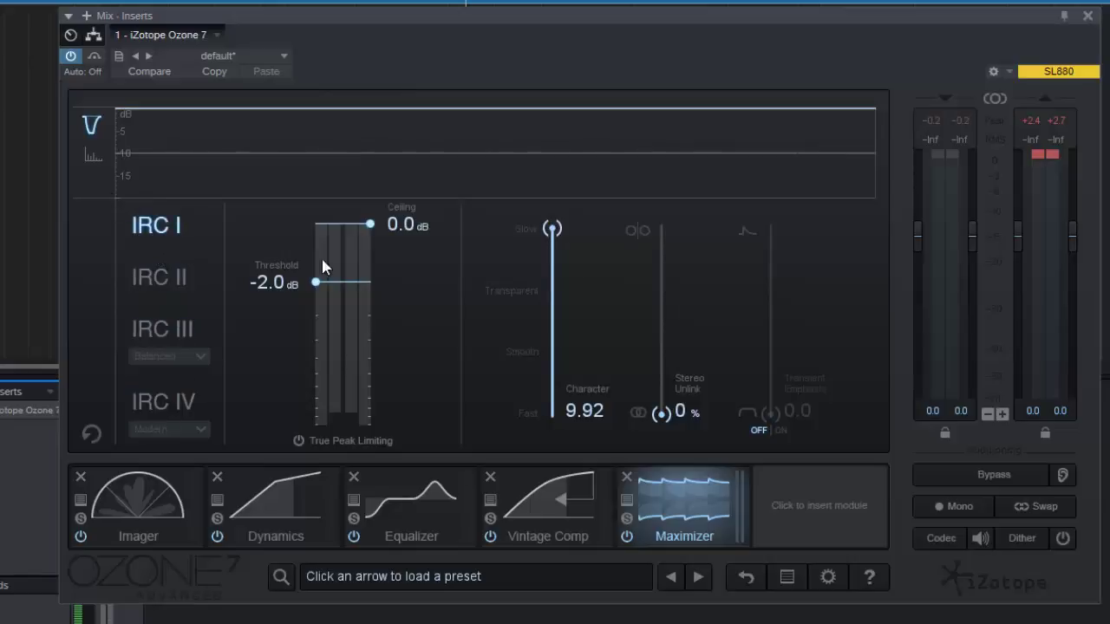
- Lower the Maximizer's Character to 0.00 and remove the module from the chain
drag(552, 228, 552, 414)
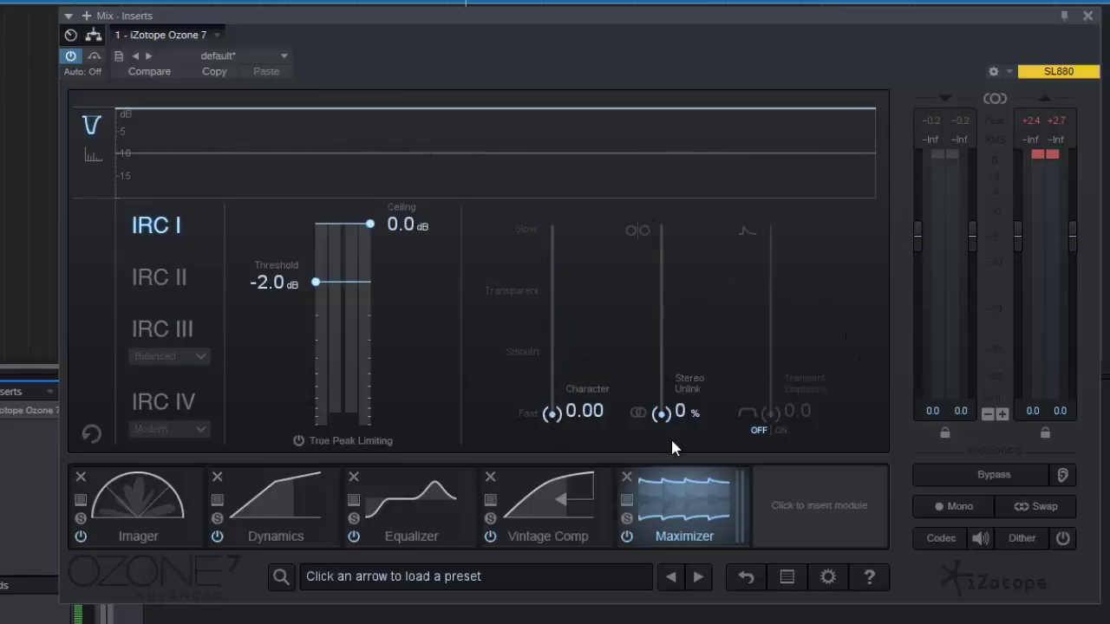
click(627, 477)
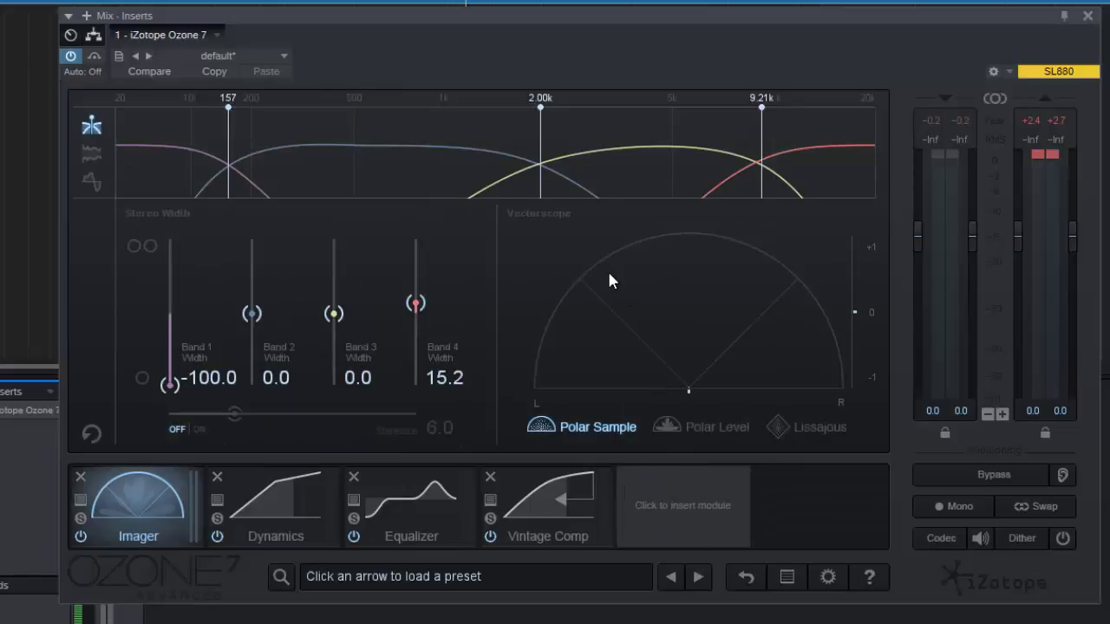
- Add the Vintage Limiter to the chain and step through its Analog, Tube and Modern modes, ending on Modern
click(670, 506)
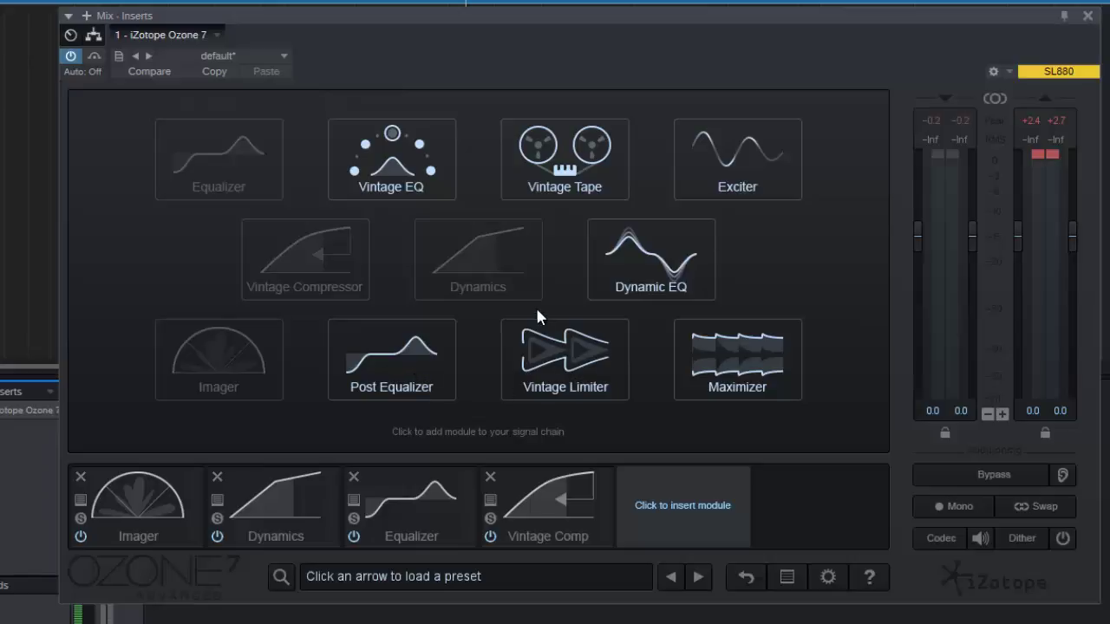
click(534, 378)
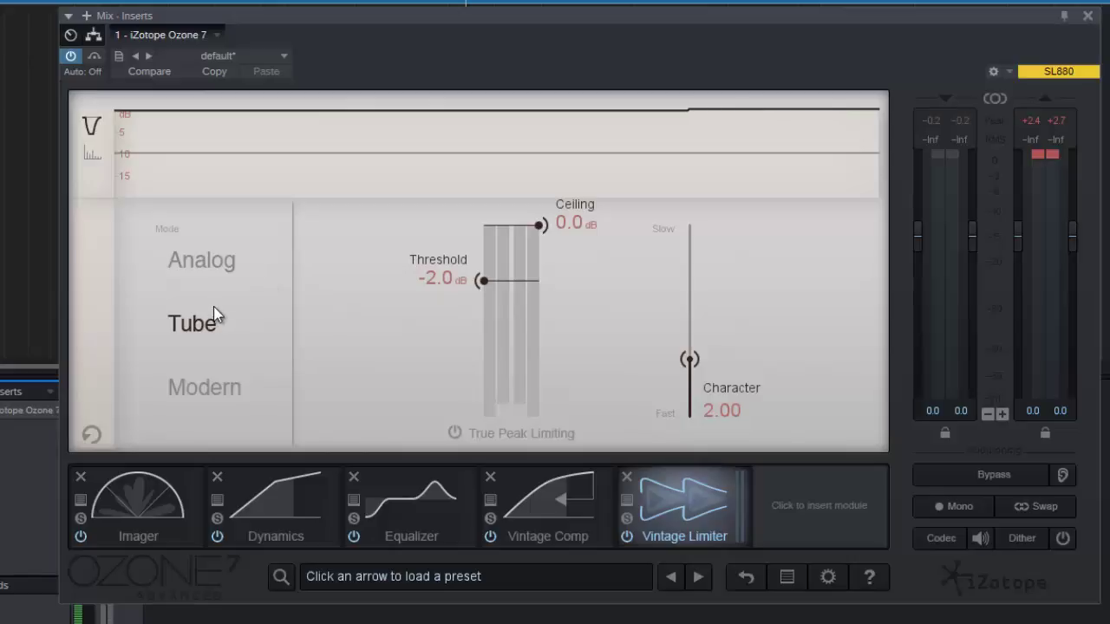
click(221, 263)
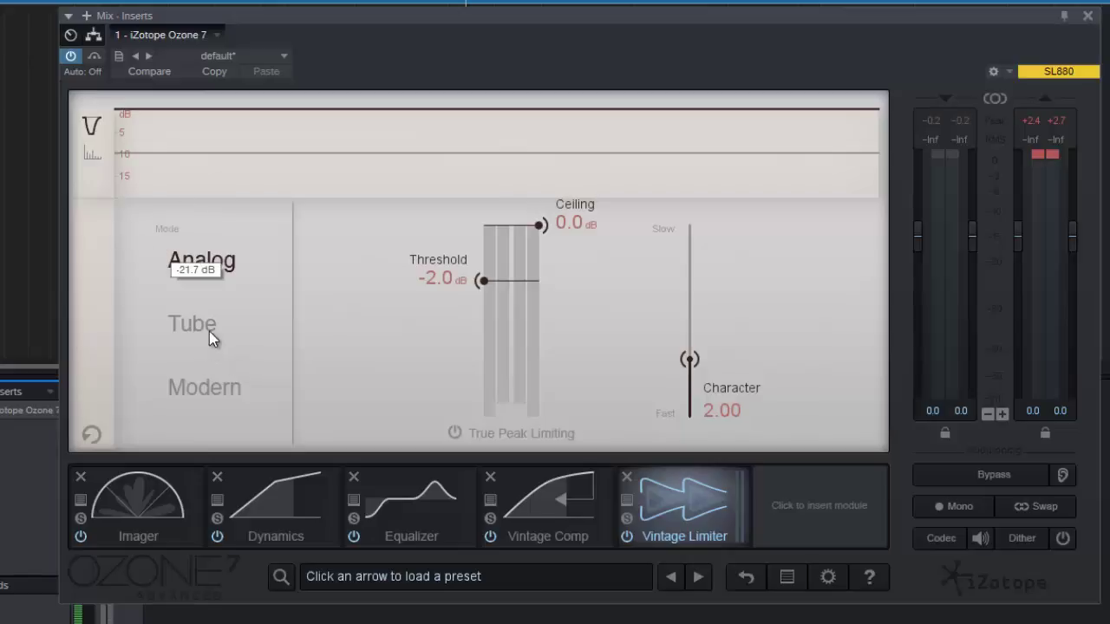
click(209, 358)
click(214, 388)
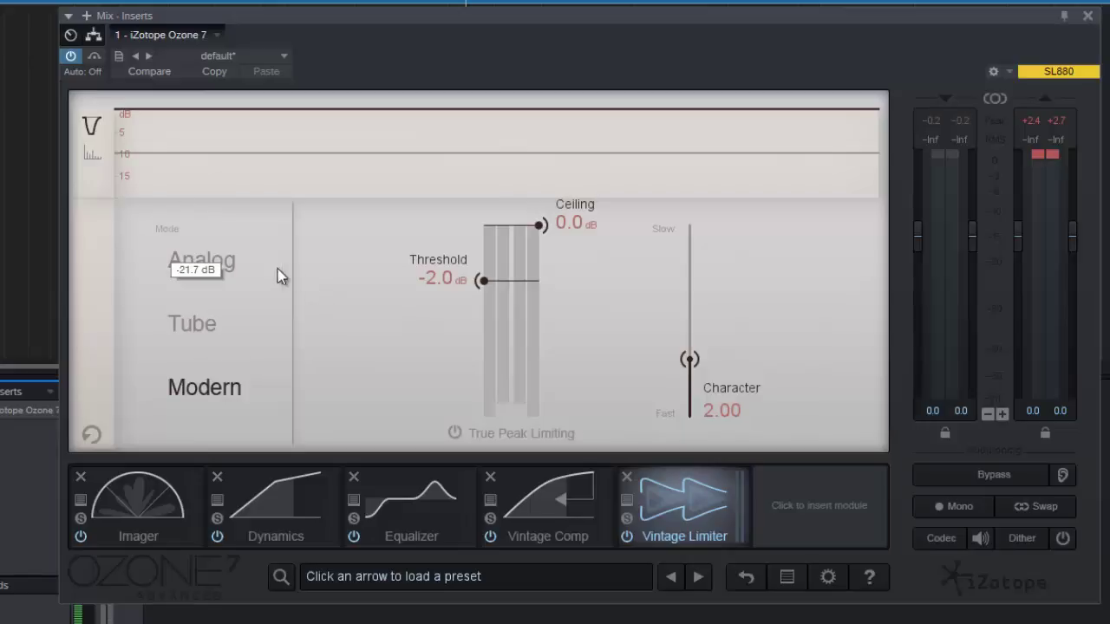
click(226, 260)
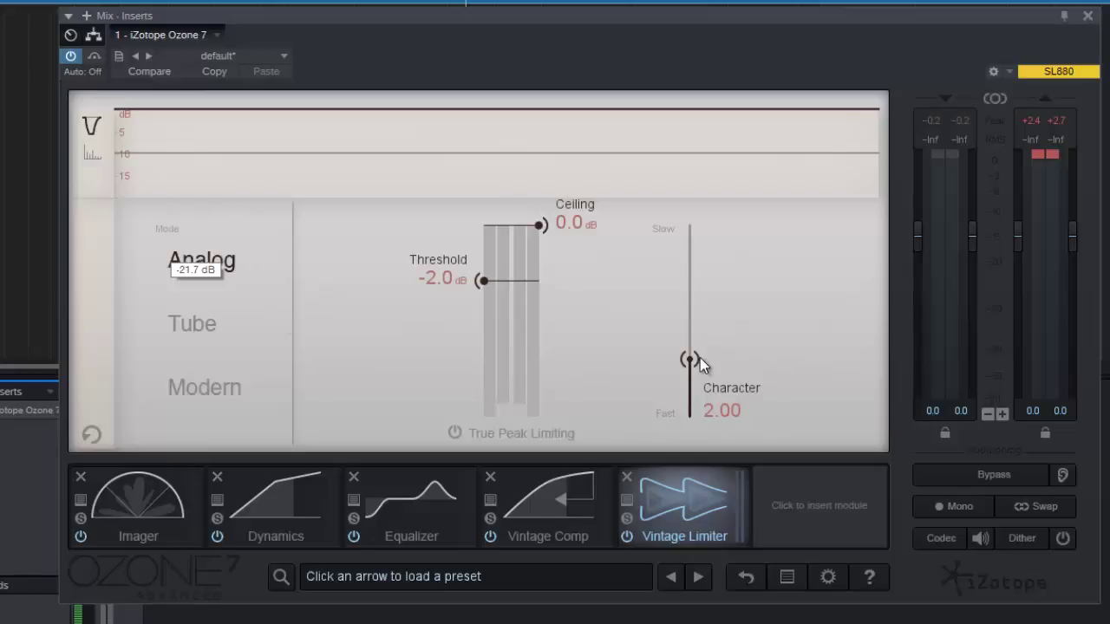
click(196, 324)
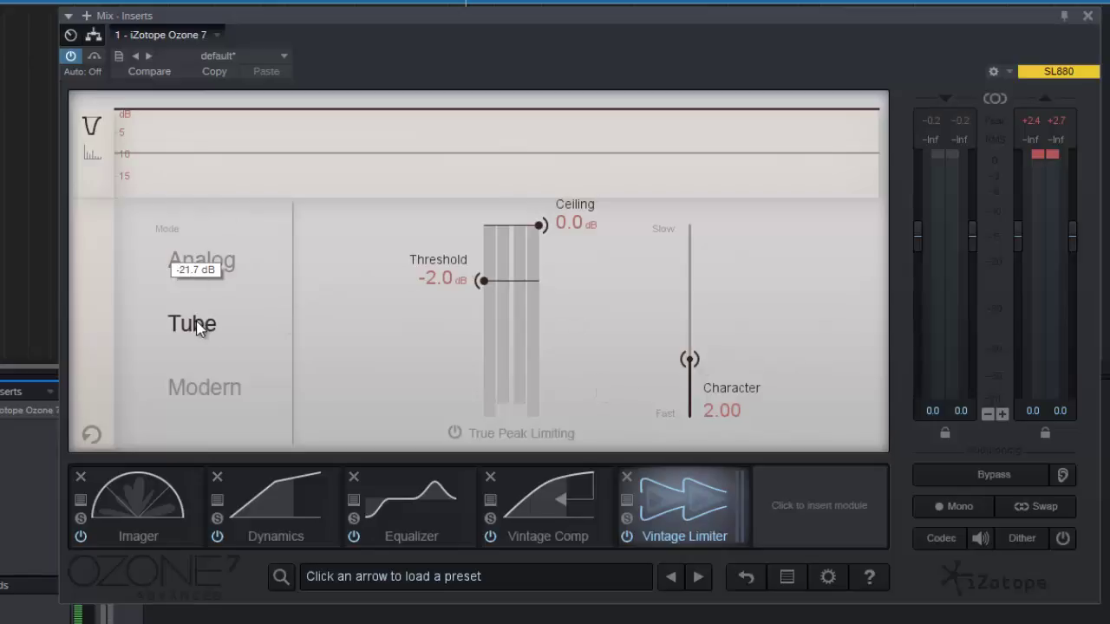
click(203, 397)
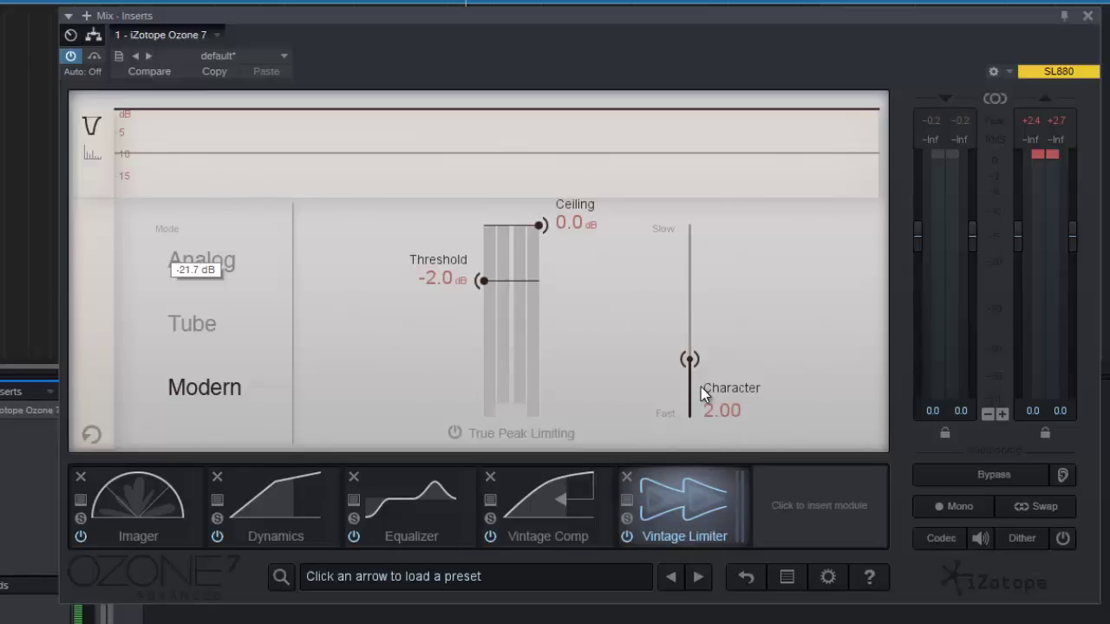
- Set the Vintage Limiter's Threshold to -2.2 dB and its Ceiling to -0.3 dB
click(454, 433)
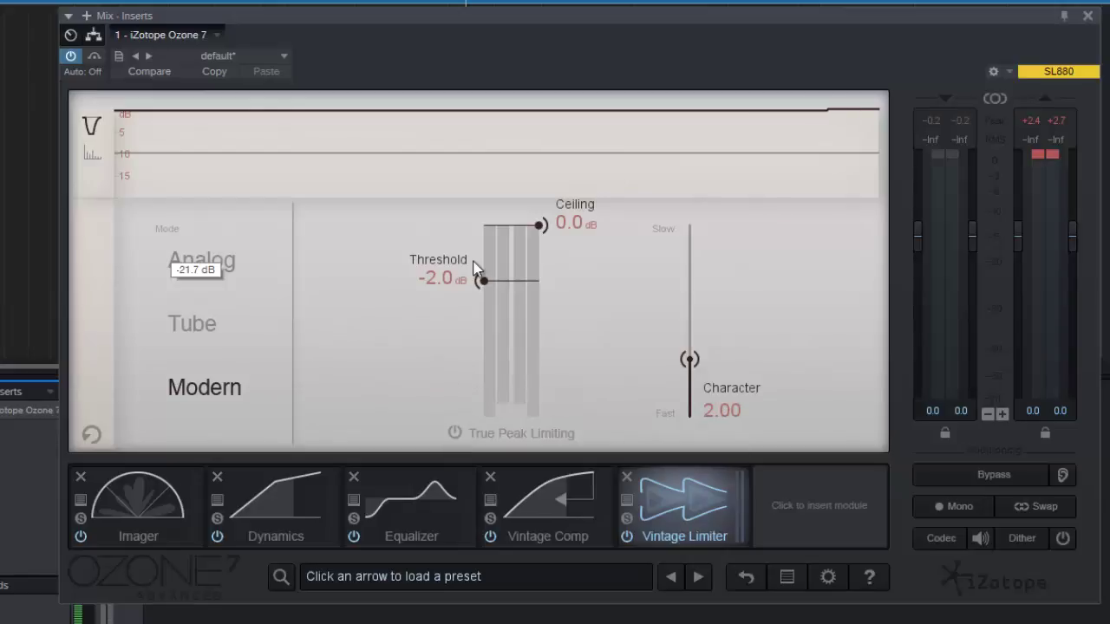
mouse_move(480, 279)
mouse_down()
mouse_move(481, 305)
mouse_move(483, 283)
mouse_up()
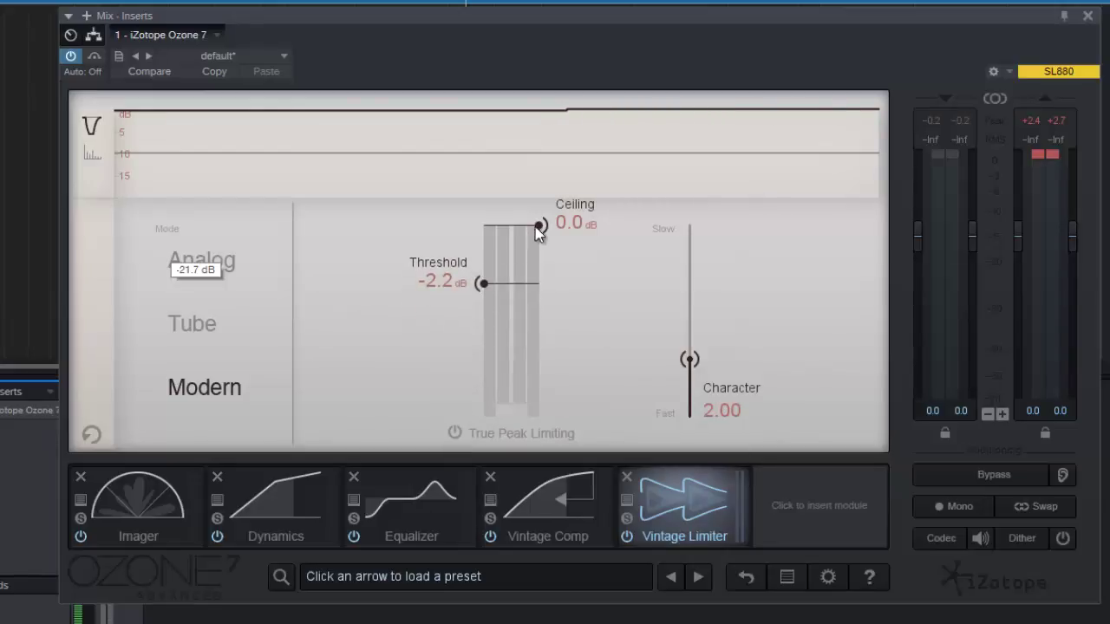
drag(539, 226, 542, 235)
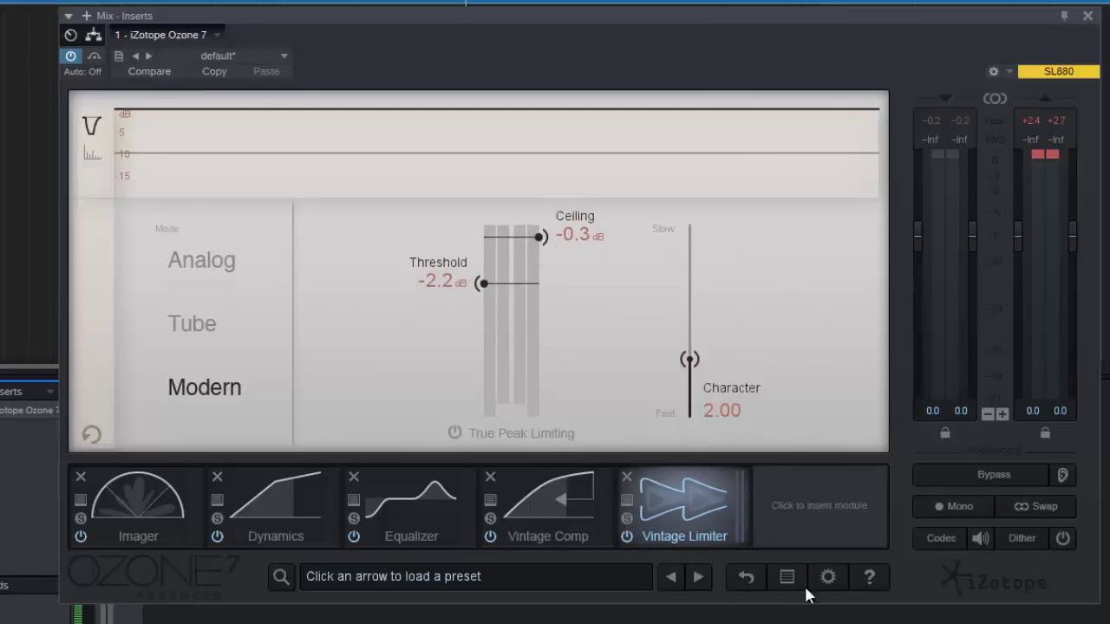
- During playback, lower the Vintage Limiter's Threshold to -4.3 dB and readjust it to -4.0 dB, then stop
key(space)
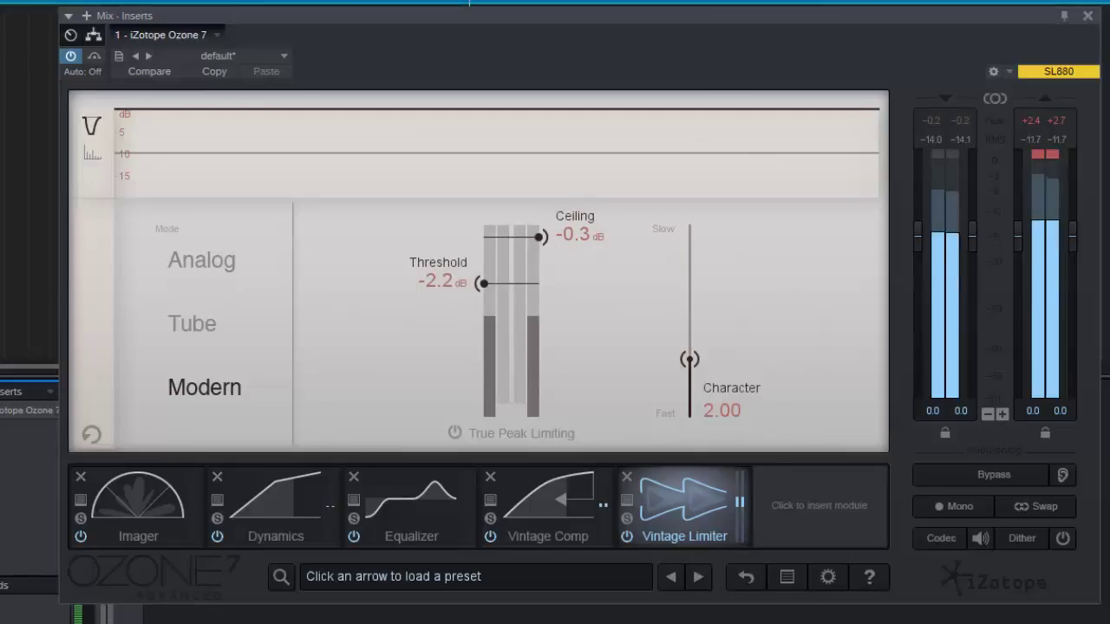
drag(484, 282, 483, 319)
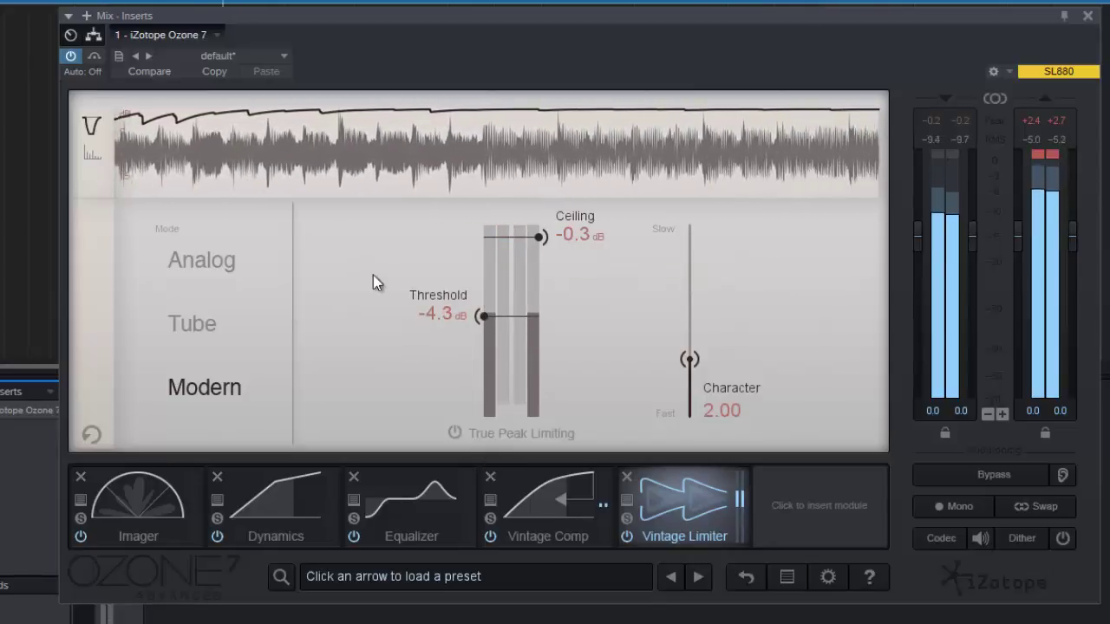
drag(487, 319, 485, 313)
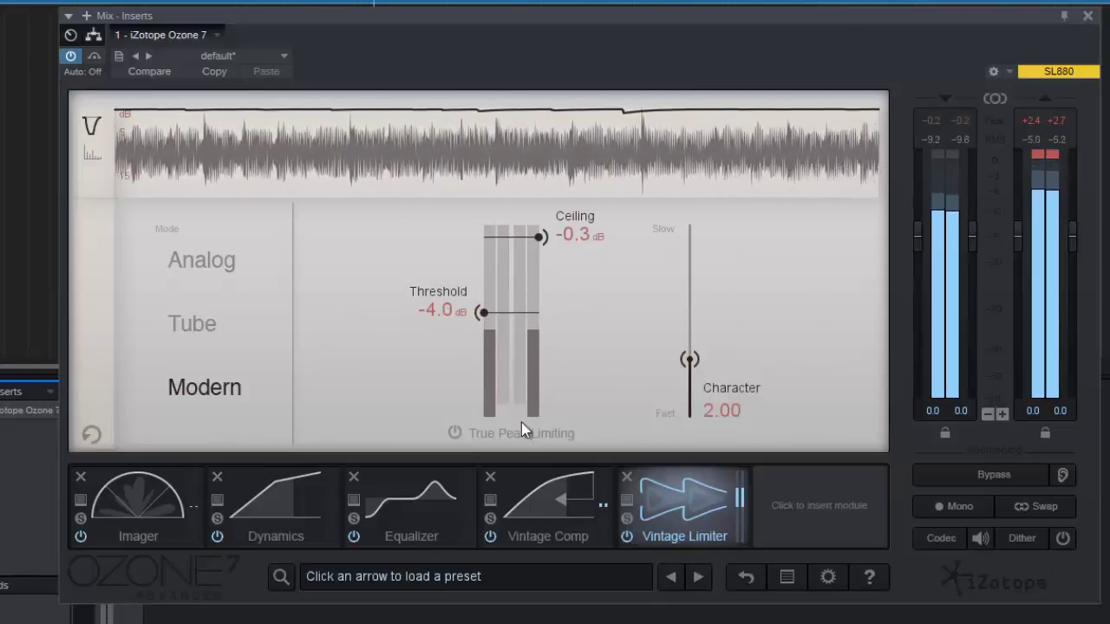
key(space)
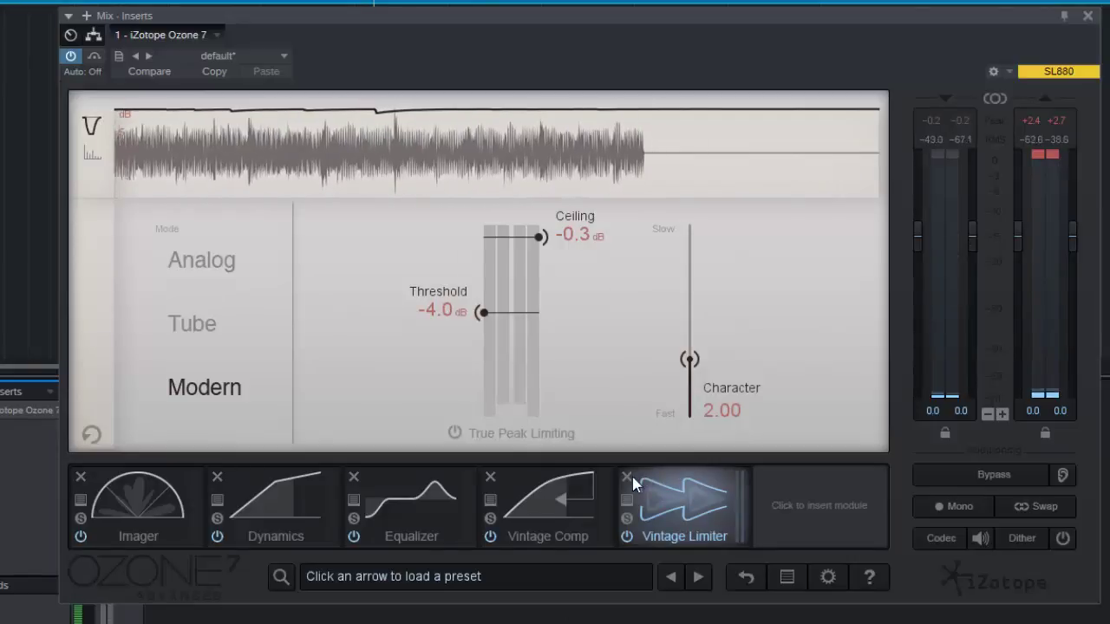
- Remove the Vintage Limiter and view the Imager's vectorscope in Polar Level and Lissajous modes before returning to Polar Sample
click(627, 475)
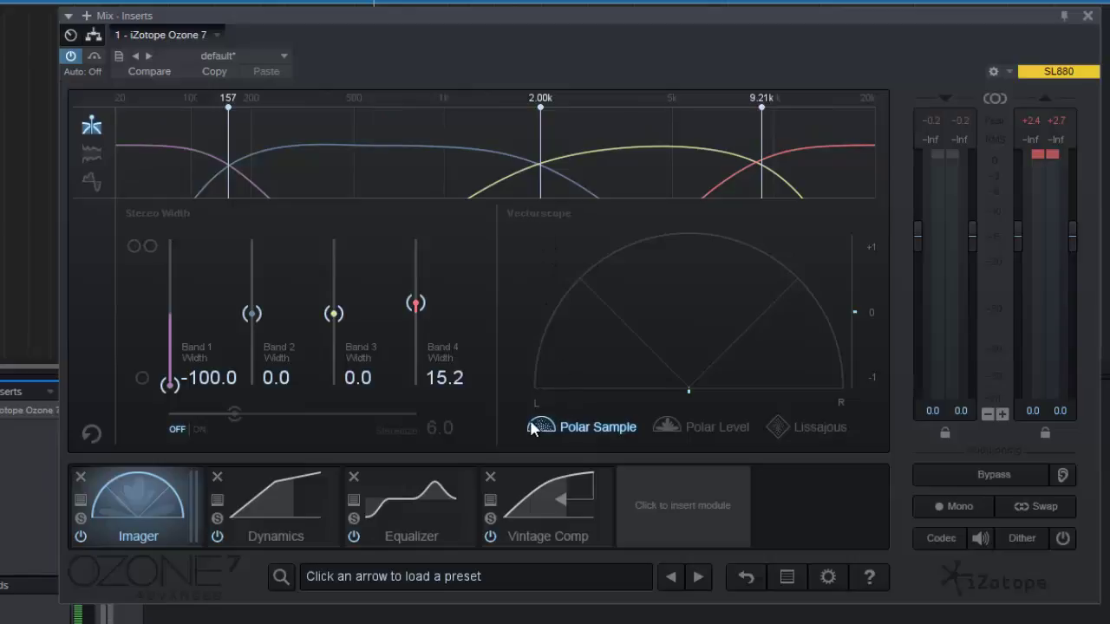
click(688, 423)
click(809, 425)
click(594, 426)
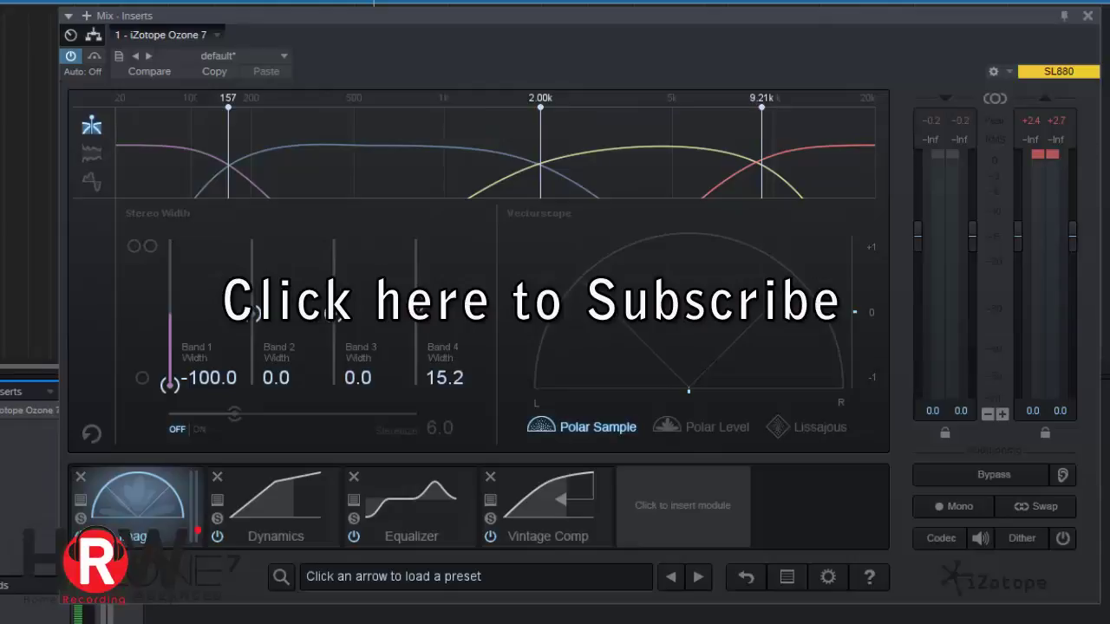
click(1046, 154)
click(91, 153)
click(91, 126)
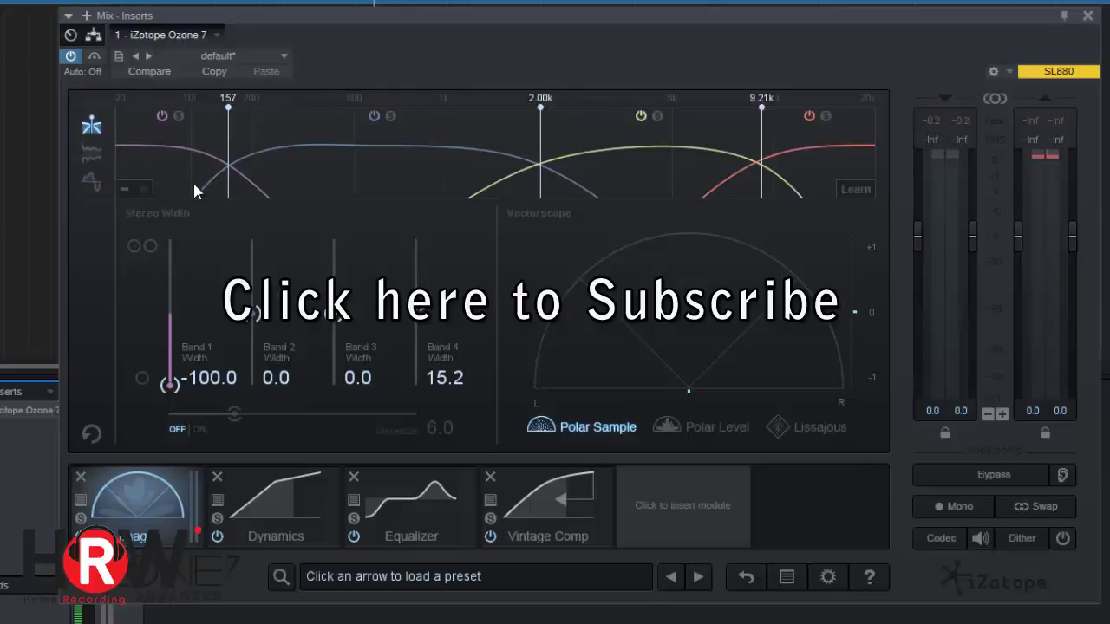